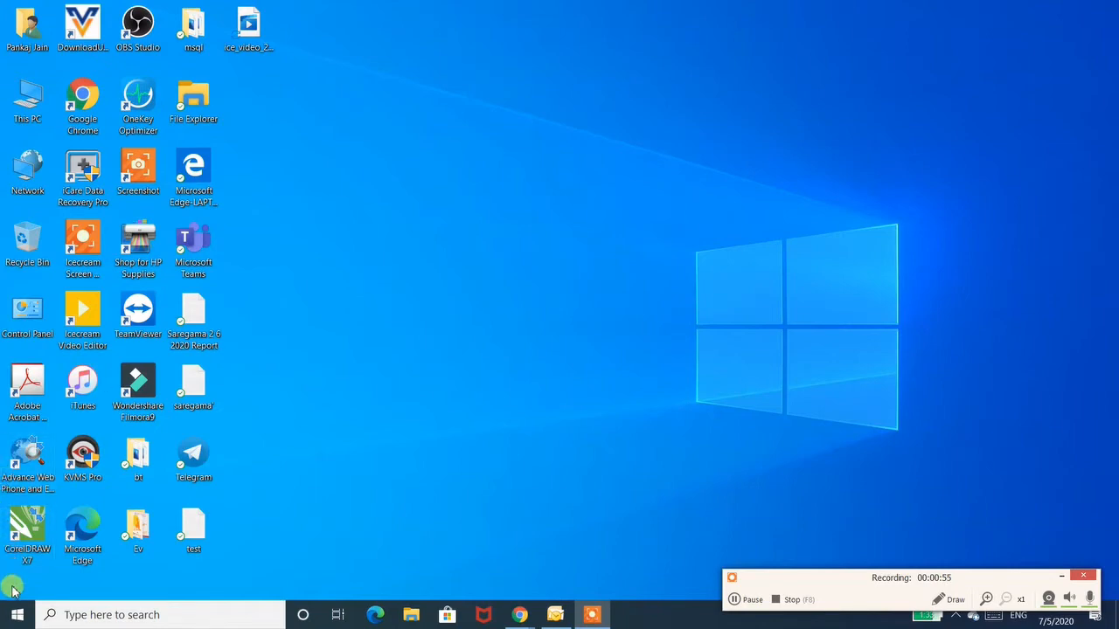
# - Launch Microsoft Office Access 2007 from the Start menu's recently added programs
pyautogui.click(13, 616)
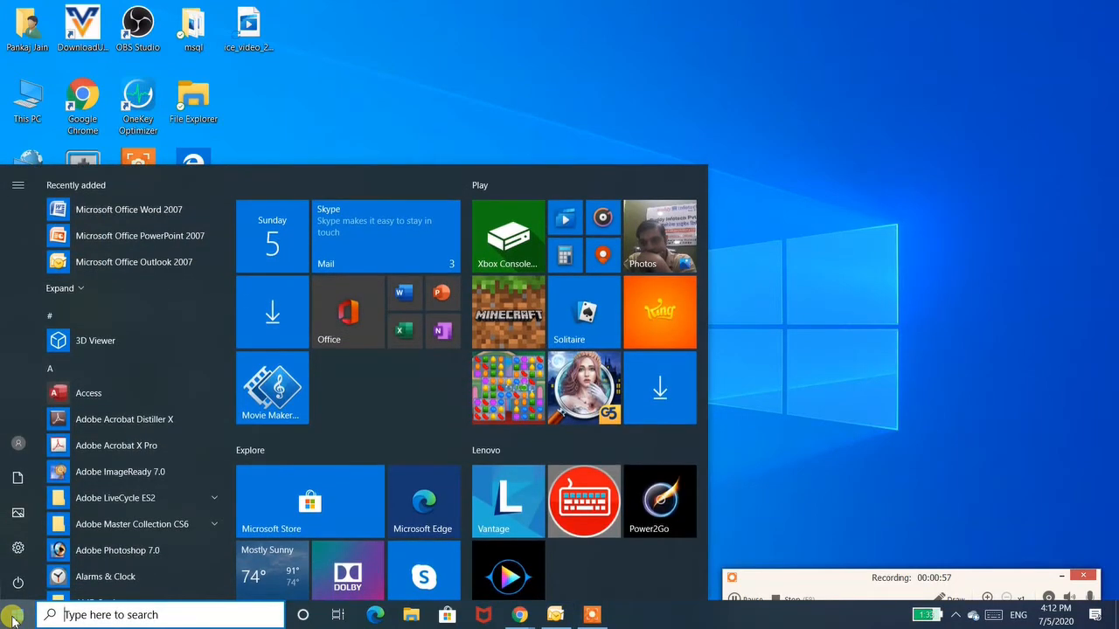
pyautogui.click(83, 286)
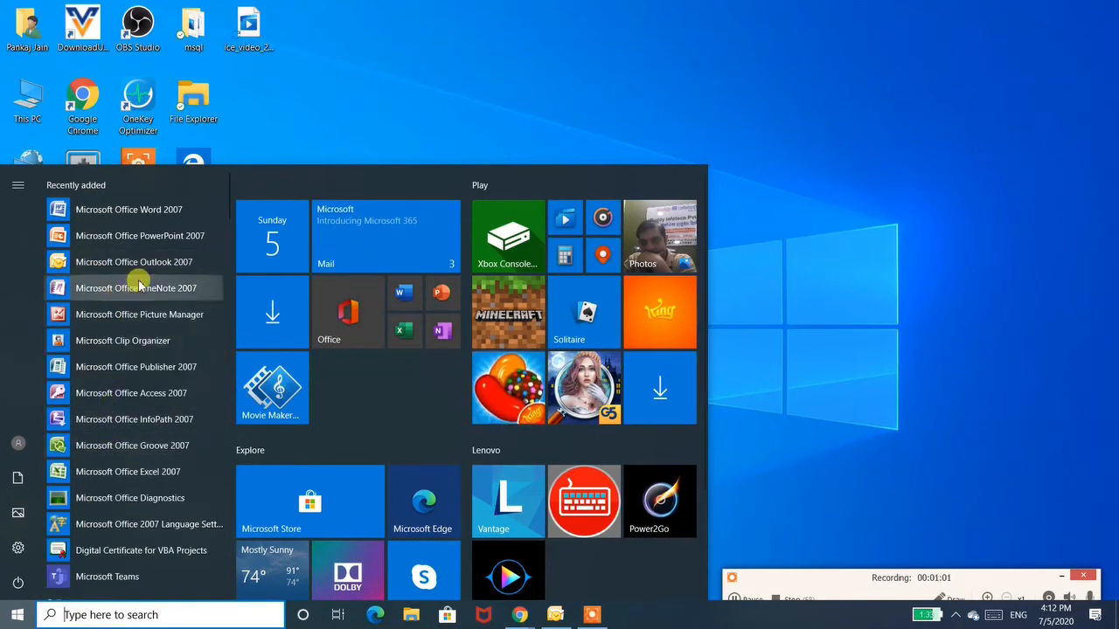
pyautogui.click(150, 391)
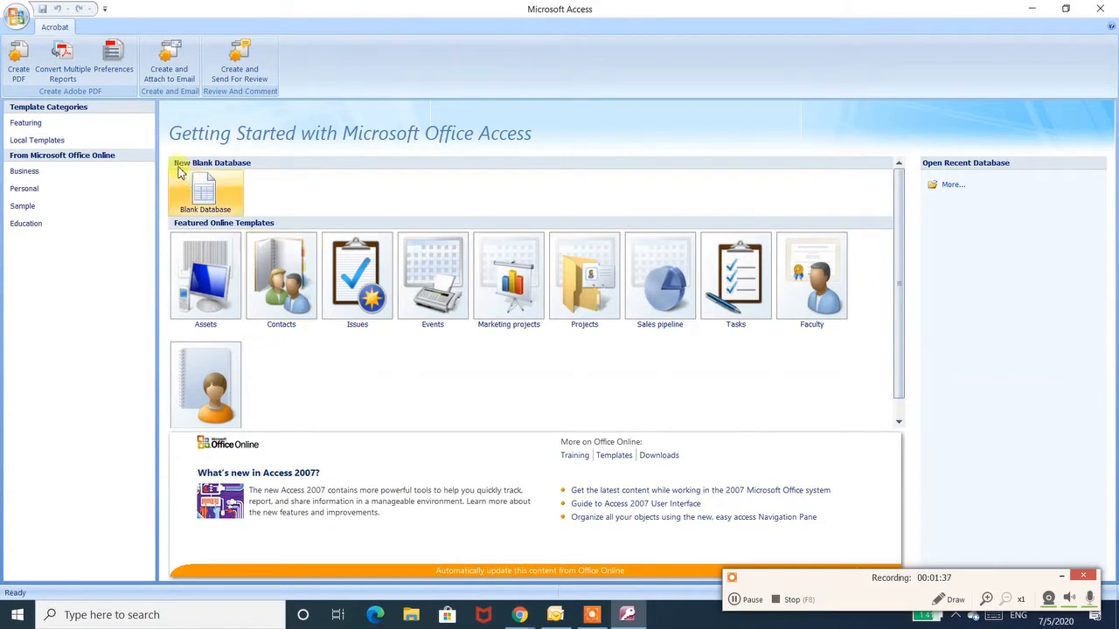
# - Create a new blank database with the file name students
pyautogui.click(205, 194)
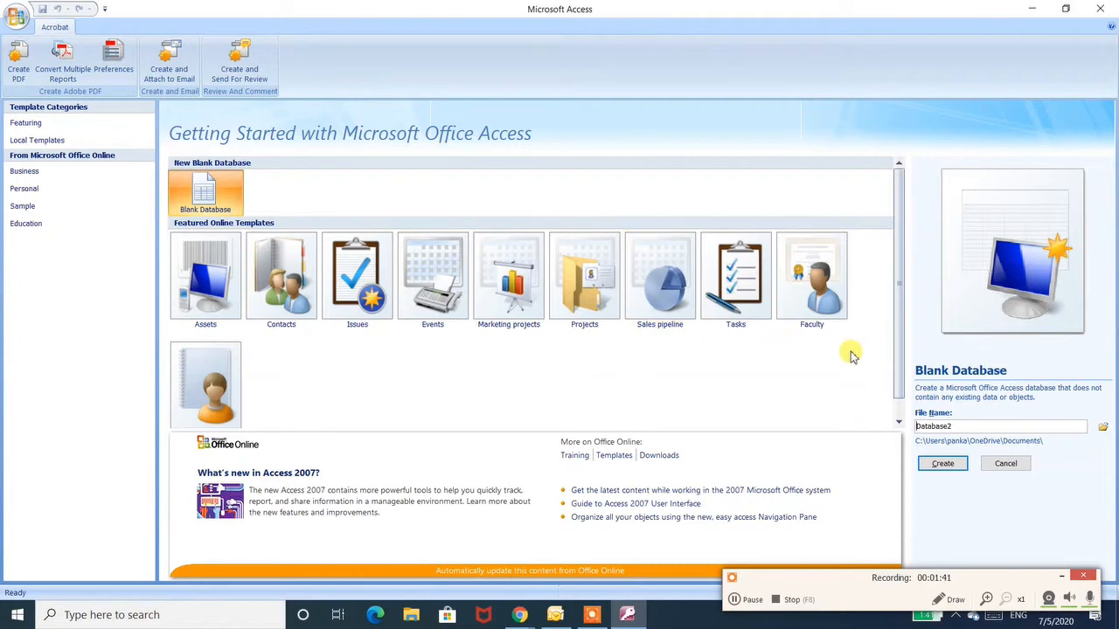
pyautogui.moveTo(959, 426); pyautogui.dragTo(884, 413)
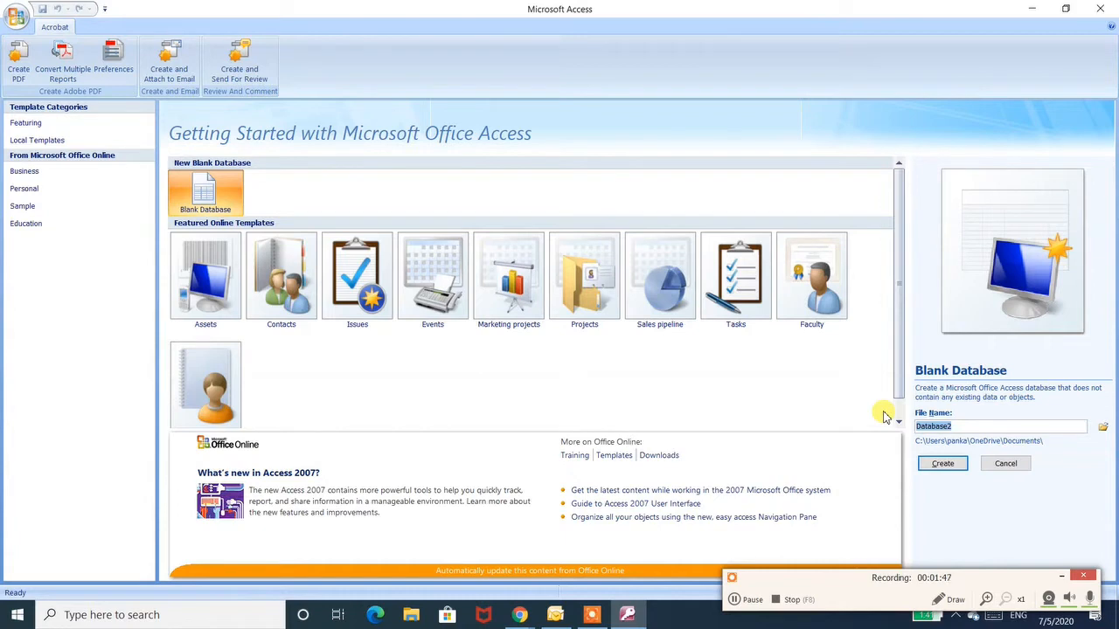
pyautogui.write('s')
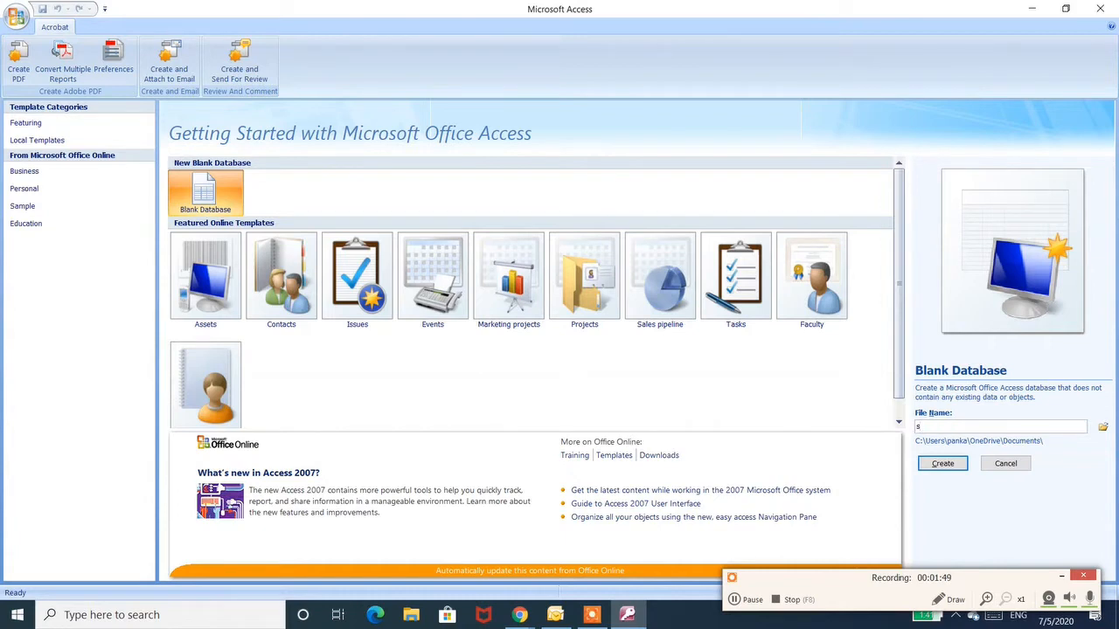
pyautogui.write('tudents')
pyautogui.click(936, 463)
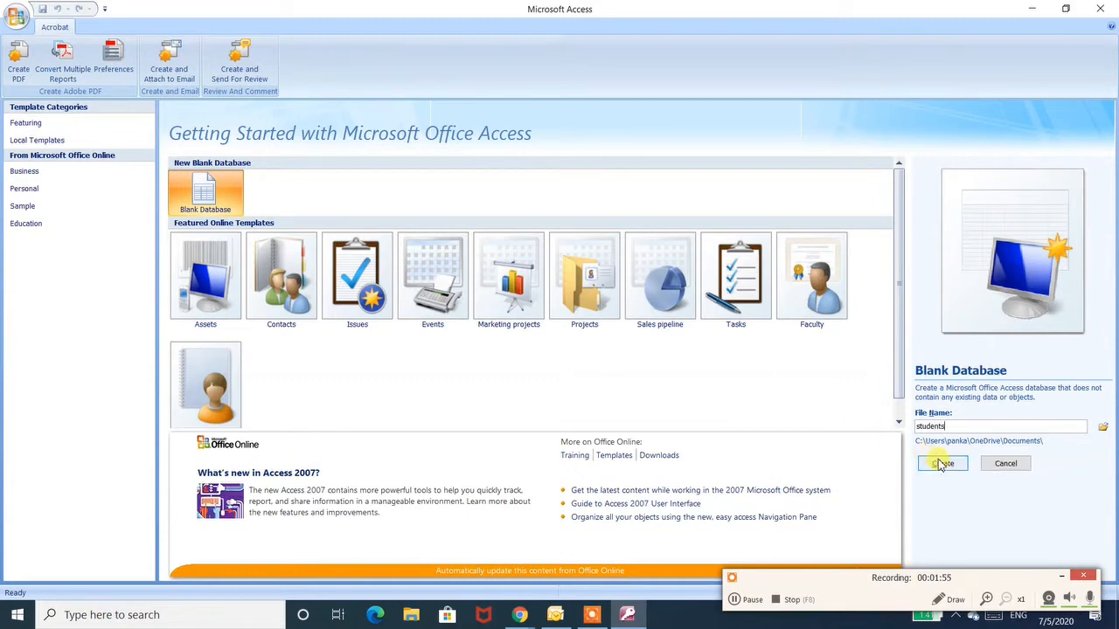
pyautogui.click(939, 464)
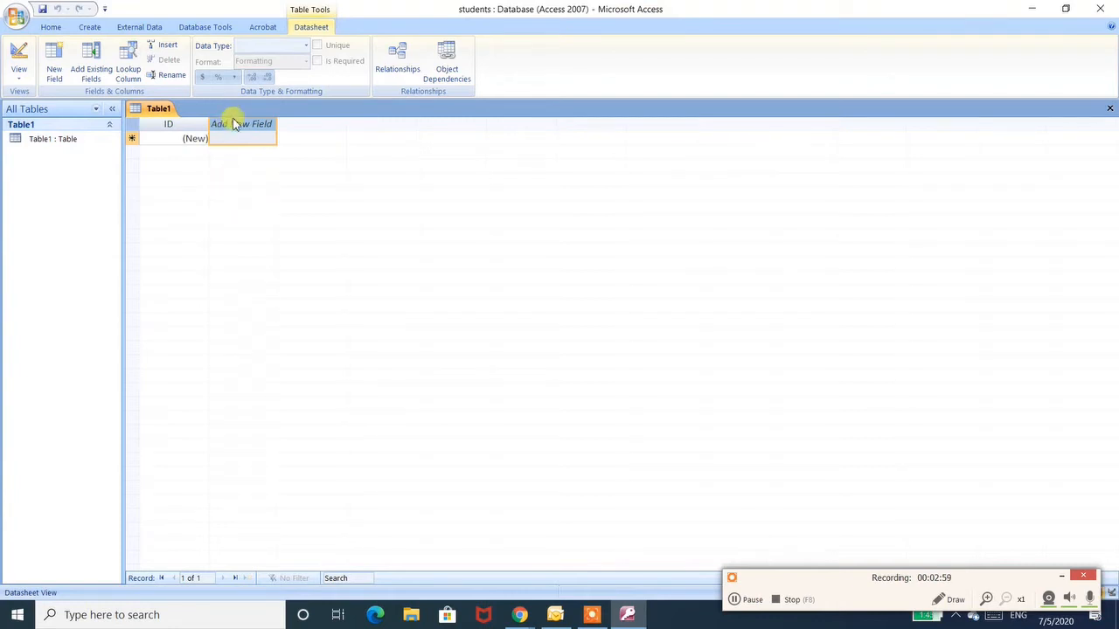
# - Add a new field named Student Name to the table in datasheet view
pyautogui.doubleClick(234, 123)
pyautogui.write('S')
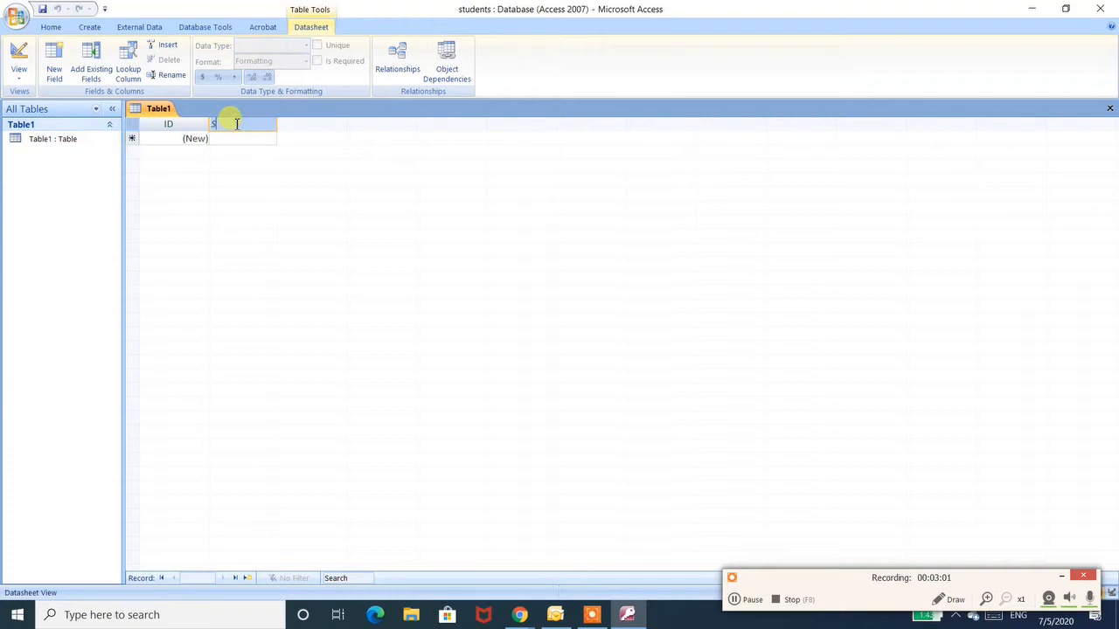
pyautogui.write('tudent Name')
pyautogui.press('Return')
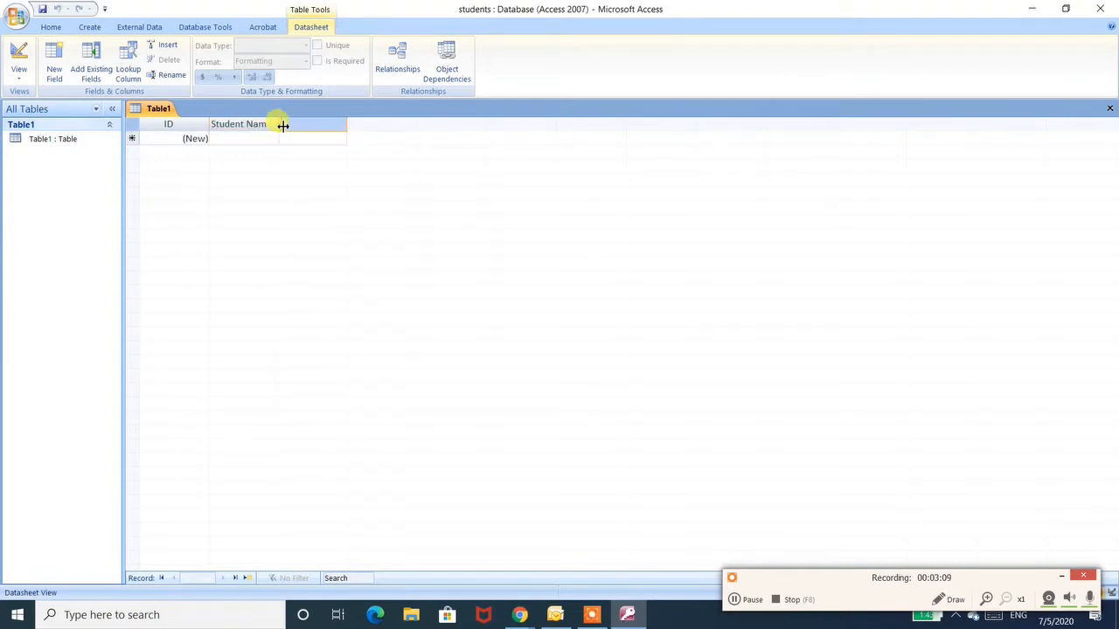
# - Add the next field named Father Name
pyautogui.write('Fathers')
pyautogui.press('BackSpace')
pyautogui.write('Name')
pyautogui.press('Return')
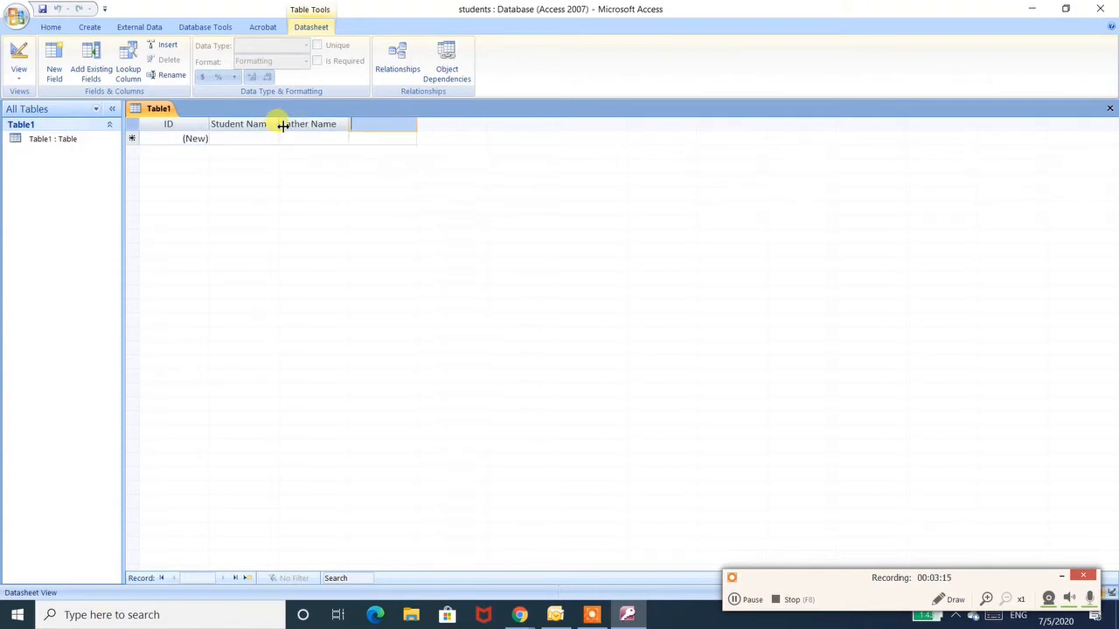
# - Add a field named Mobile No, removing the period that makes the name invalid
pyautogui.write('Mobile No.')
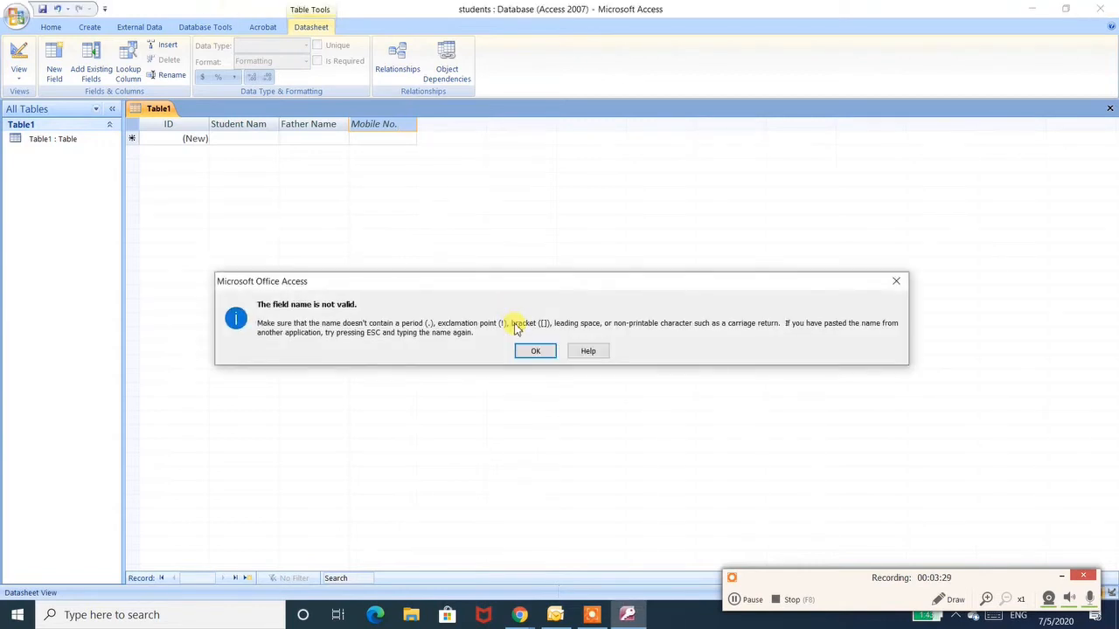
pyautogui.click(531, 351)
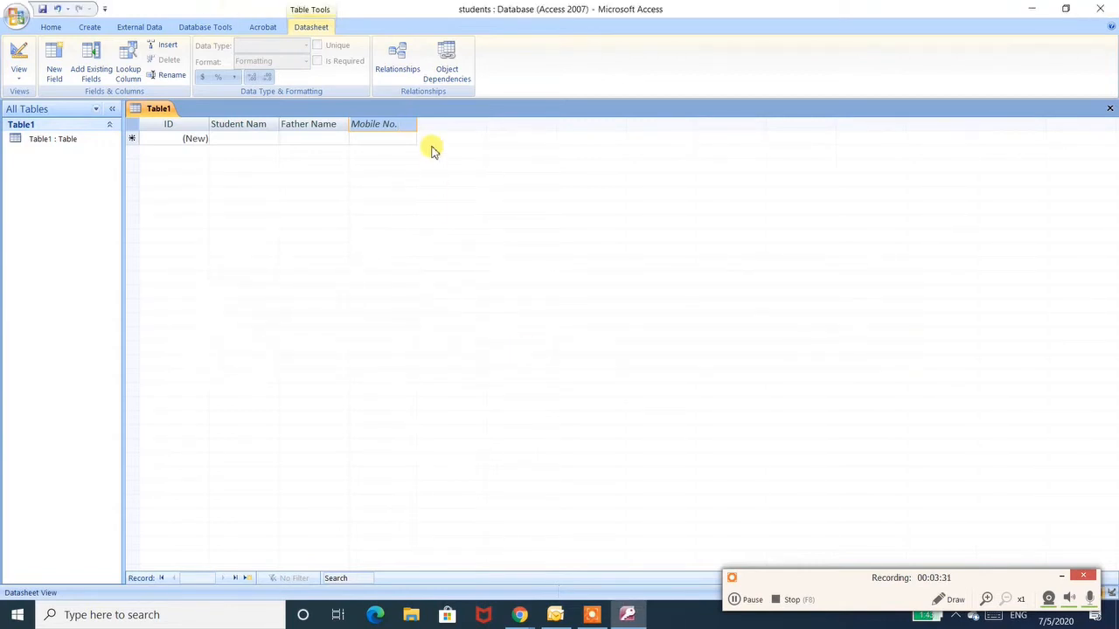
pyautogui.press('BackSpace')
pyautogui.press('Return')
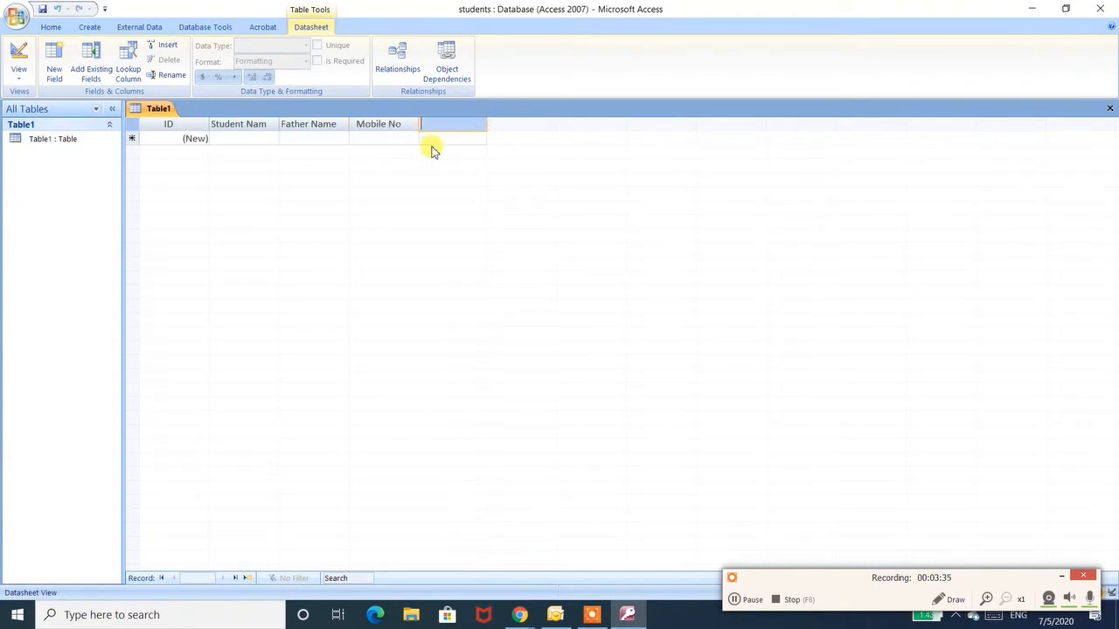
# - Add a field named Email Address after Mobile No
pyautogui.write('Email Addres')
pyautogui.press('Return')
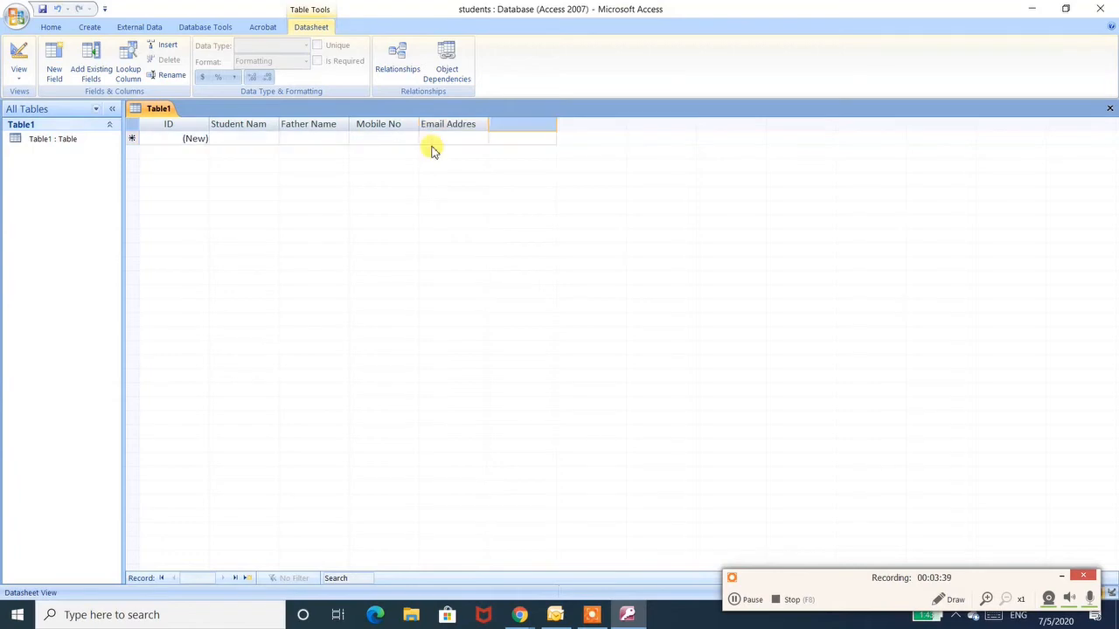
pyautogui.doubleClick(467, 124)
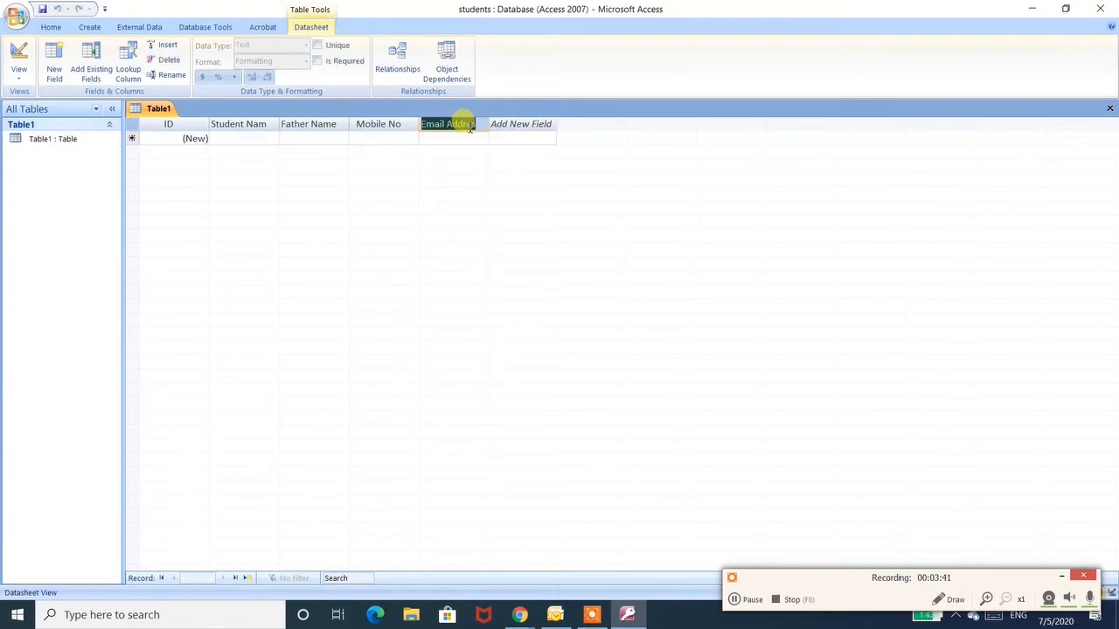
pyautogui.click(470, 127)
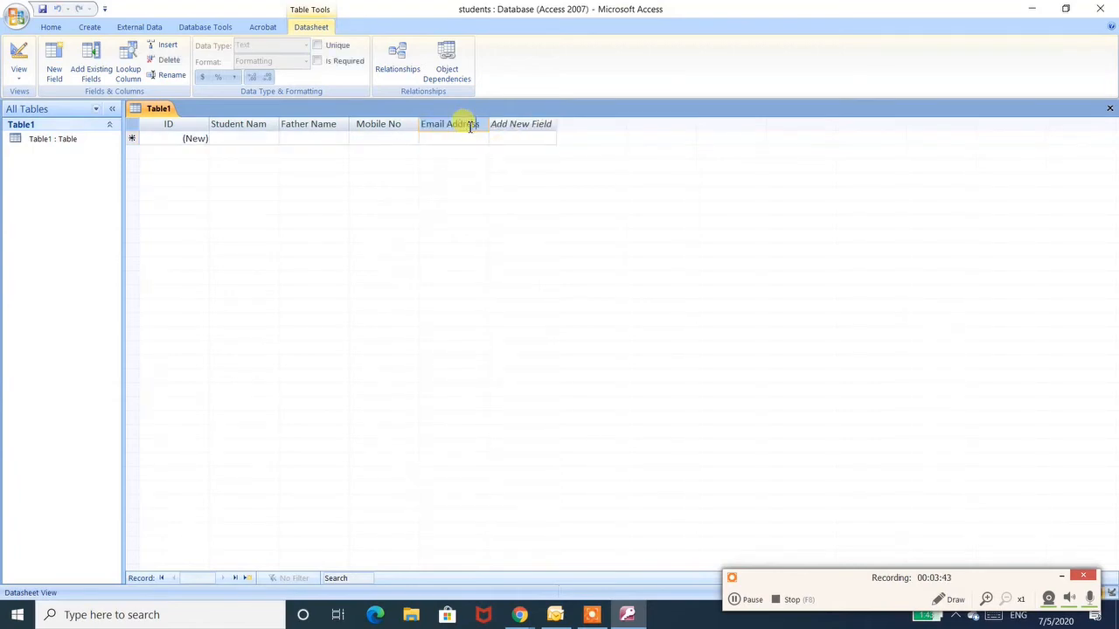
# - Add two more fields named DOB and Address
pyautogui.click(530, 124)
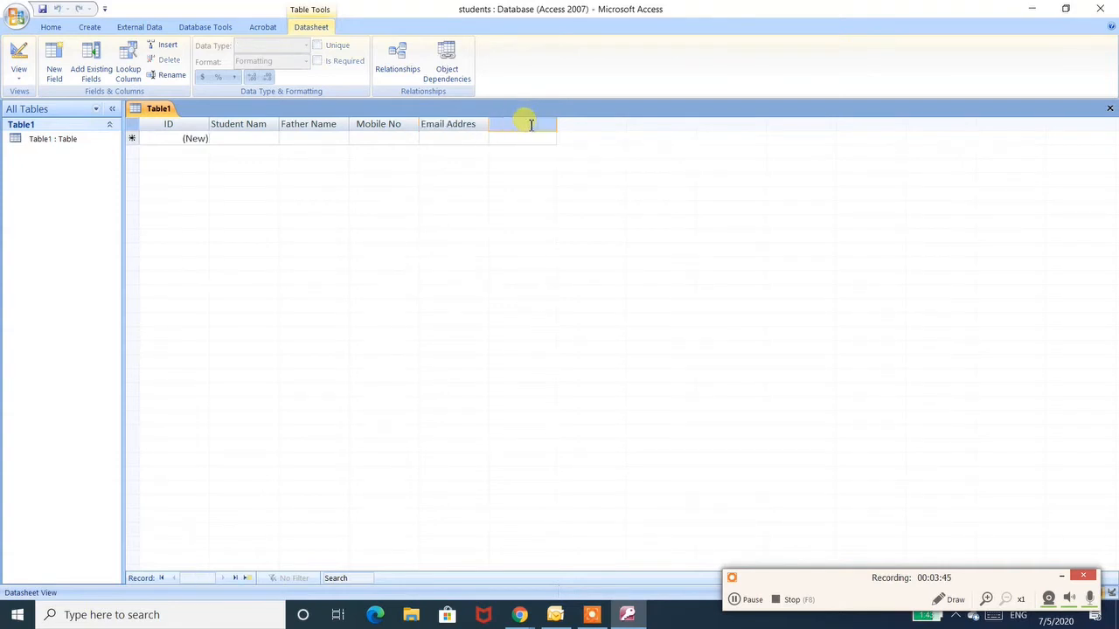
pyautogui.write('DOB')
pyautogui.press('Tab')
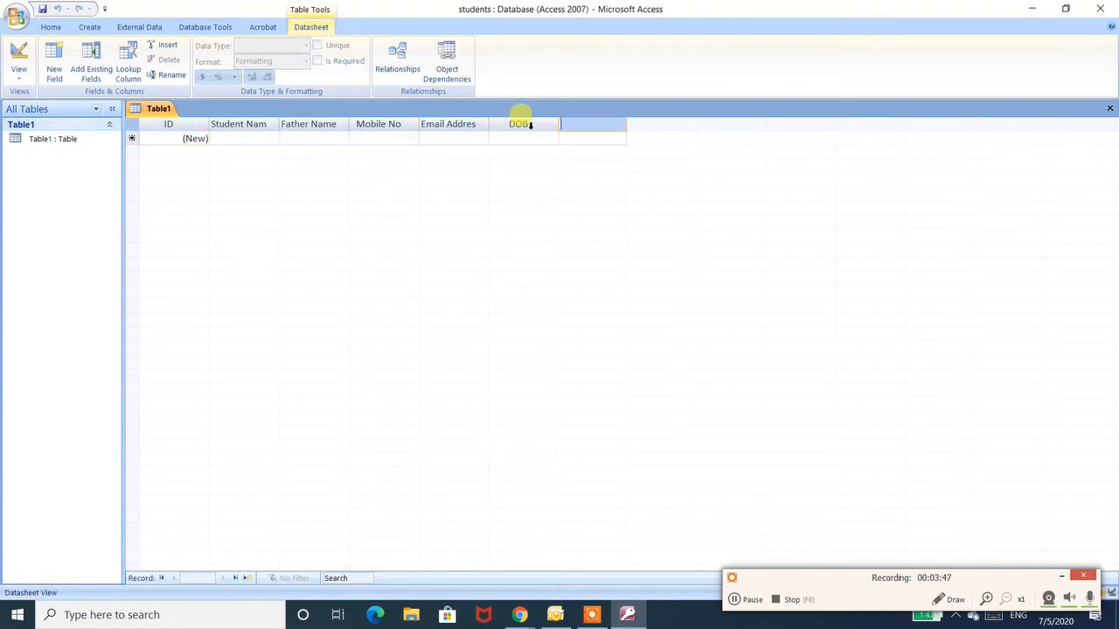
pyautogui.write('Address')
pyautogui.click(265, 128)
pyautogui.click(268, 125)
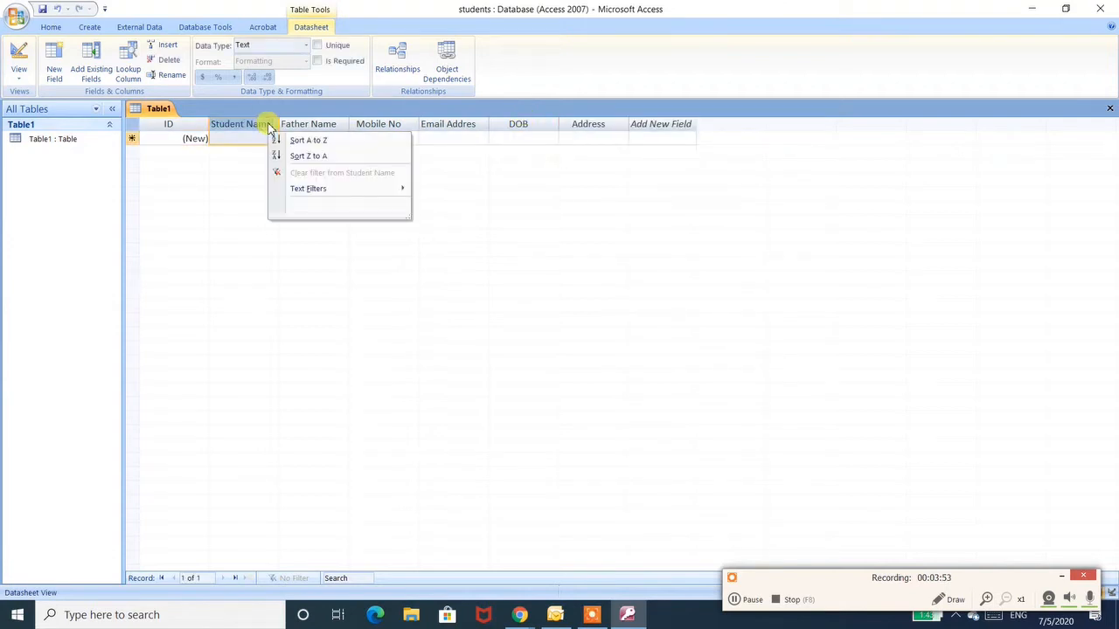
pyautogui.click(251, 130)
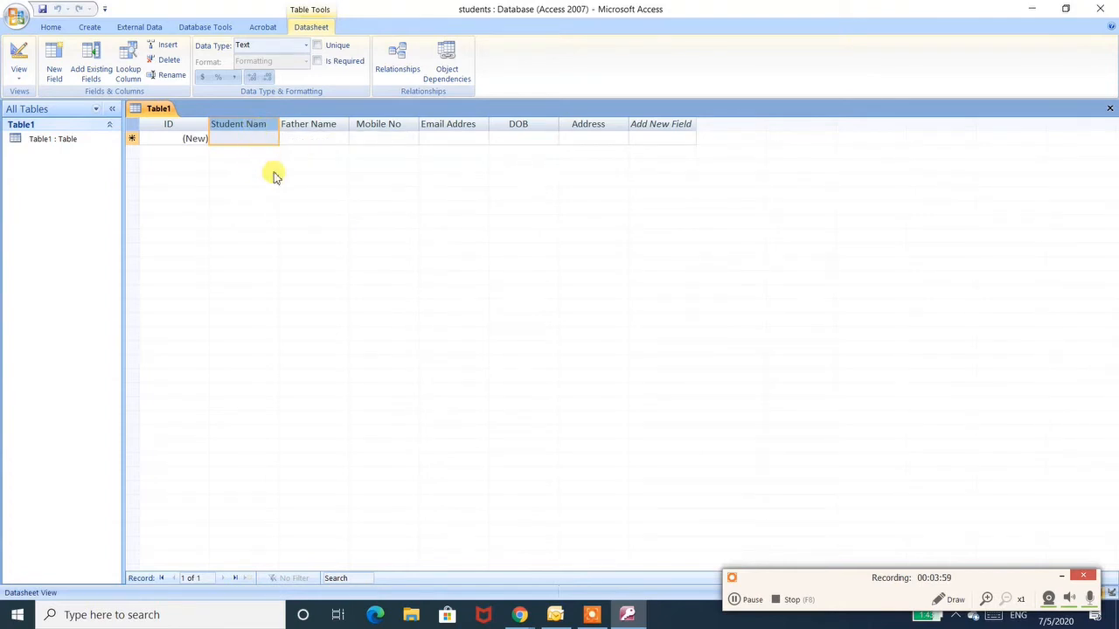
pyautogui.click(304, 121)
# - Widen the Student Name column so its full header fits
pyautogui.doubleClick(257, 125)
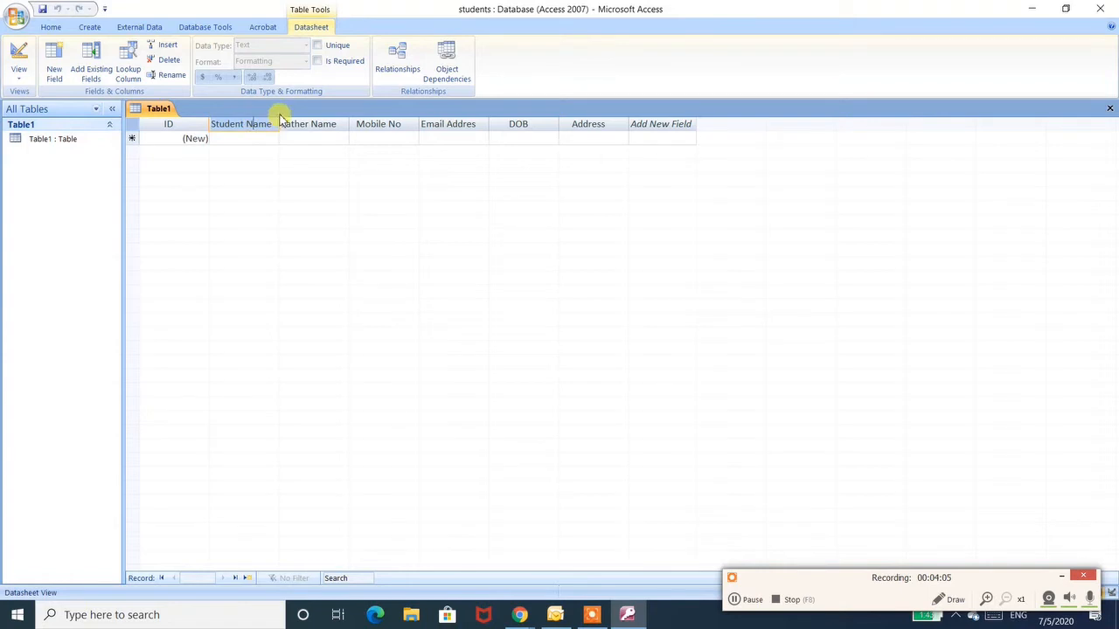
pyautogui.moveTo(282, 124); pyautogui.dragTo(297, 124)
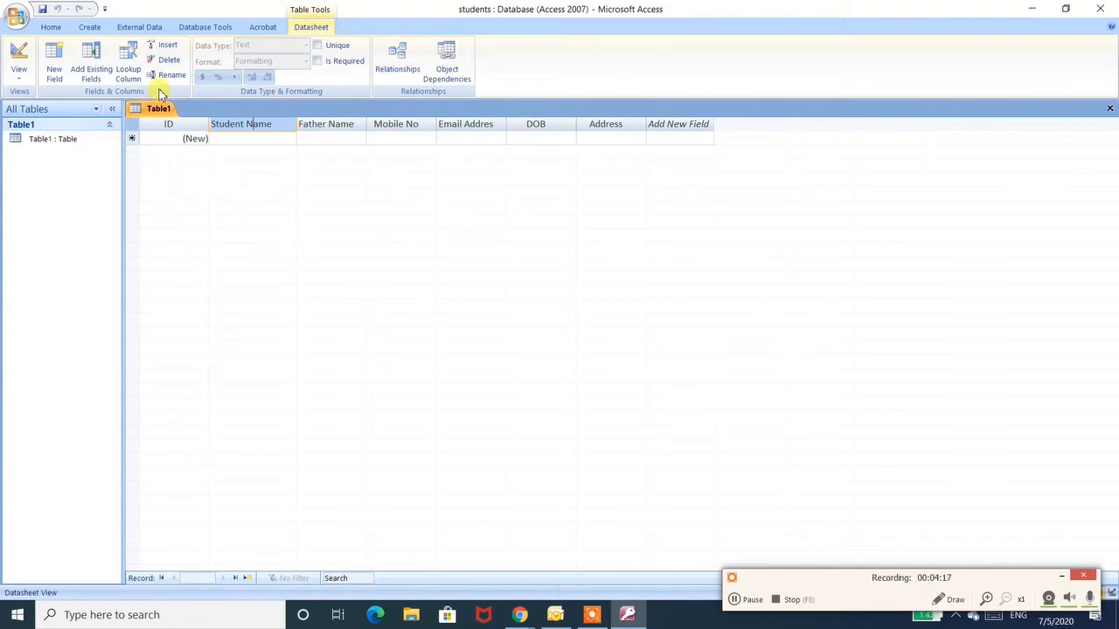
# - Save the table with the name Student
pyautogui.click(42, 9)
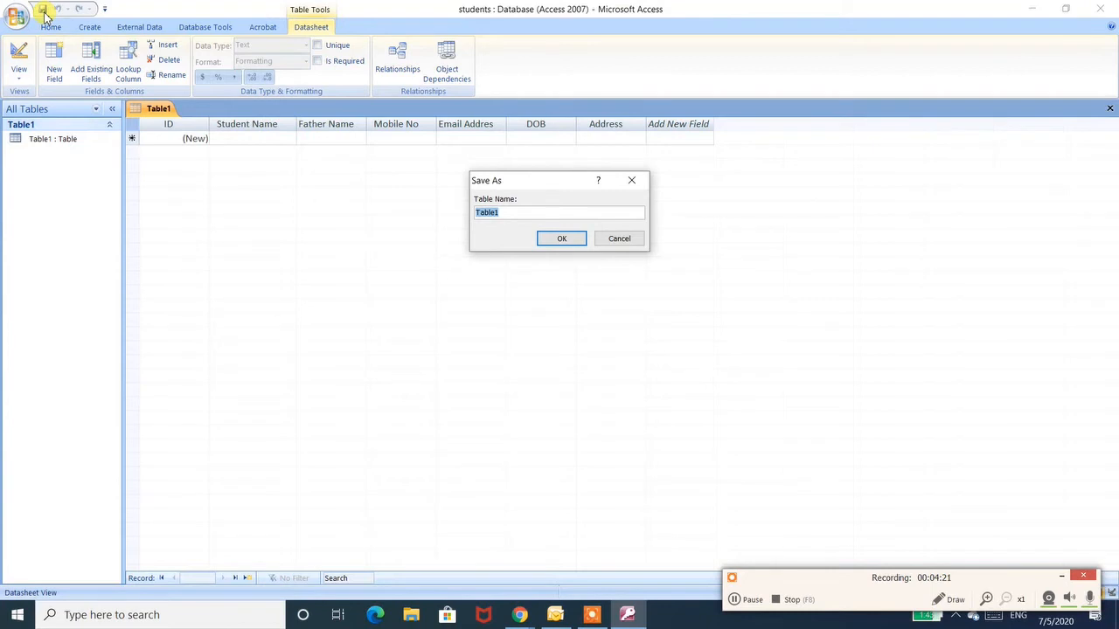
pyautogui.write('Student')
pyautogui.press('Return')
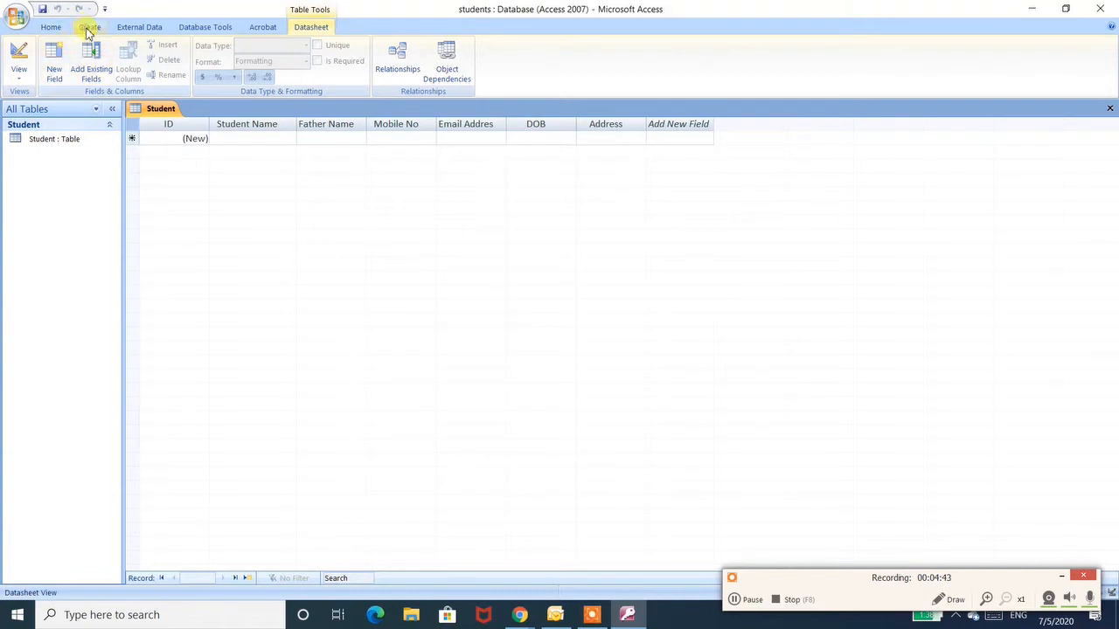
# - Open the New Query dialog and compare the available query wizard types
pyautogui.click(88, 27)
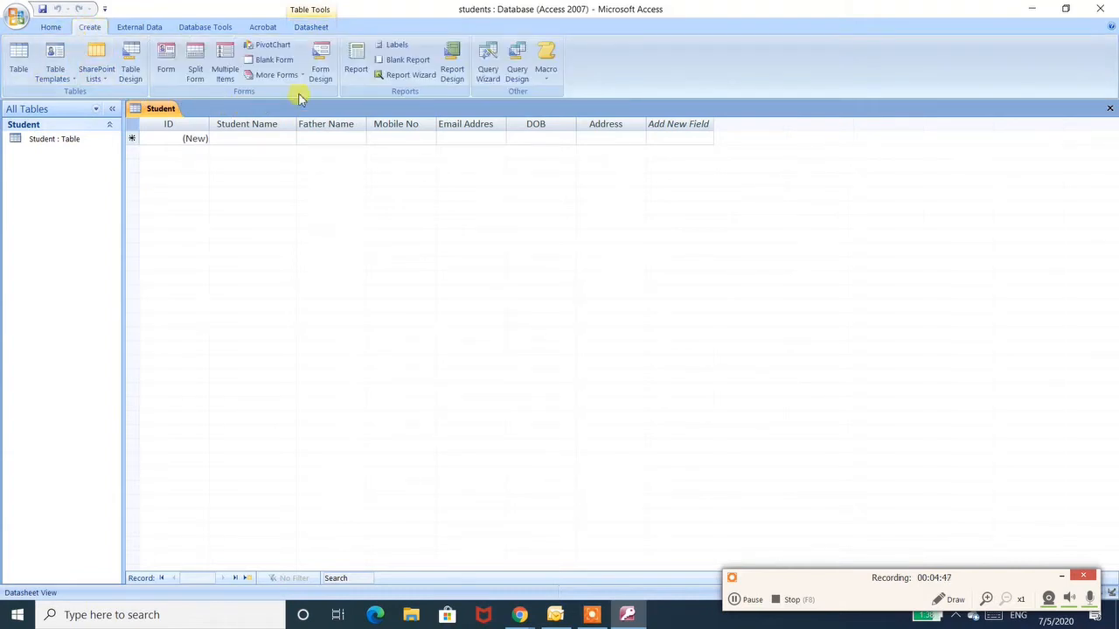
pyautogui.click(495, 74)
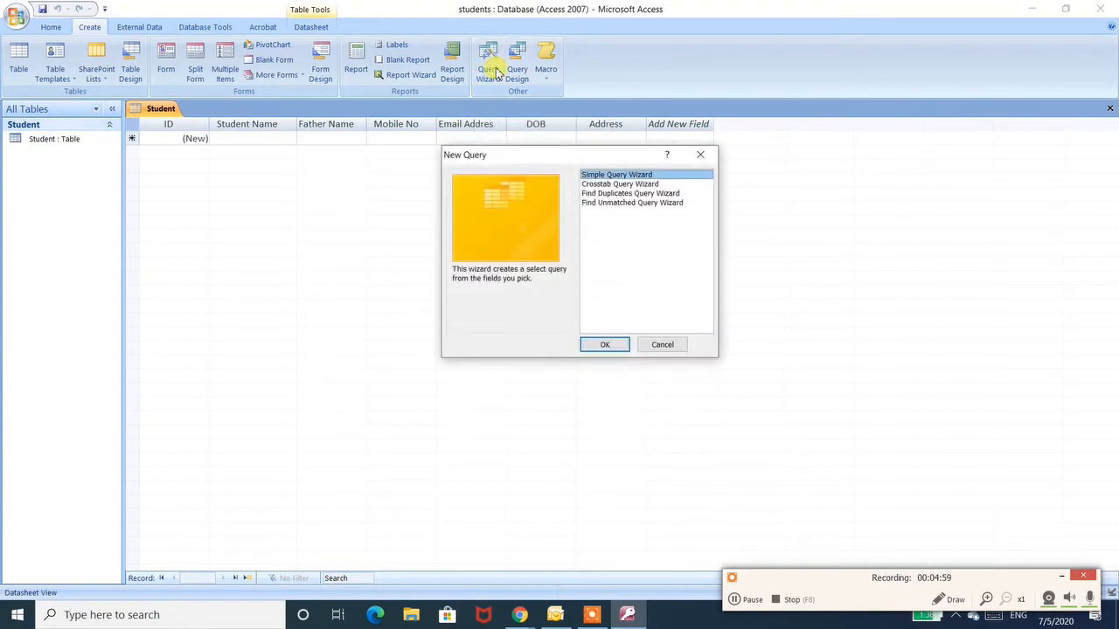
pyautogui.click(622, 184)
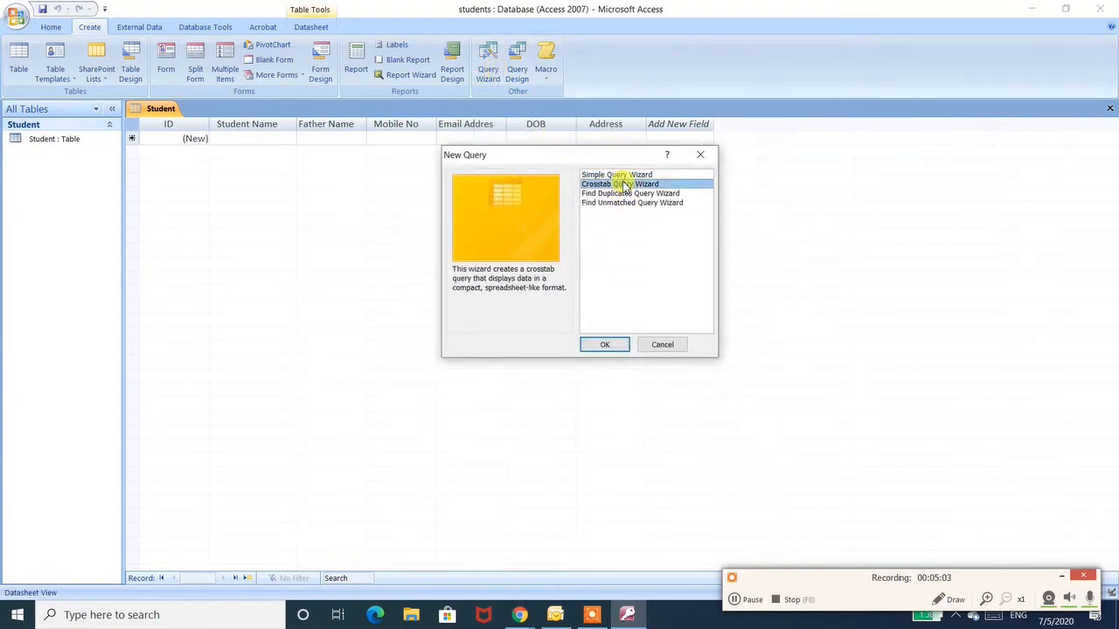
pyautogui.press('Down')
pyautogui.press('Up')
pyautogui.press('Down')
pyautogui.press('Up')
pyautogui.press('Up')
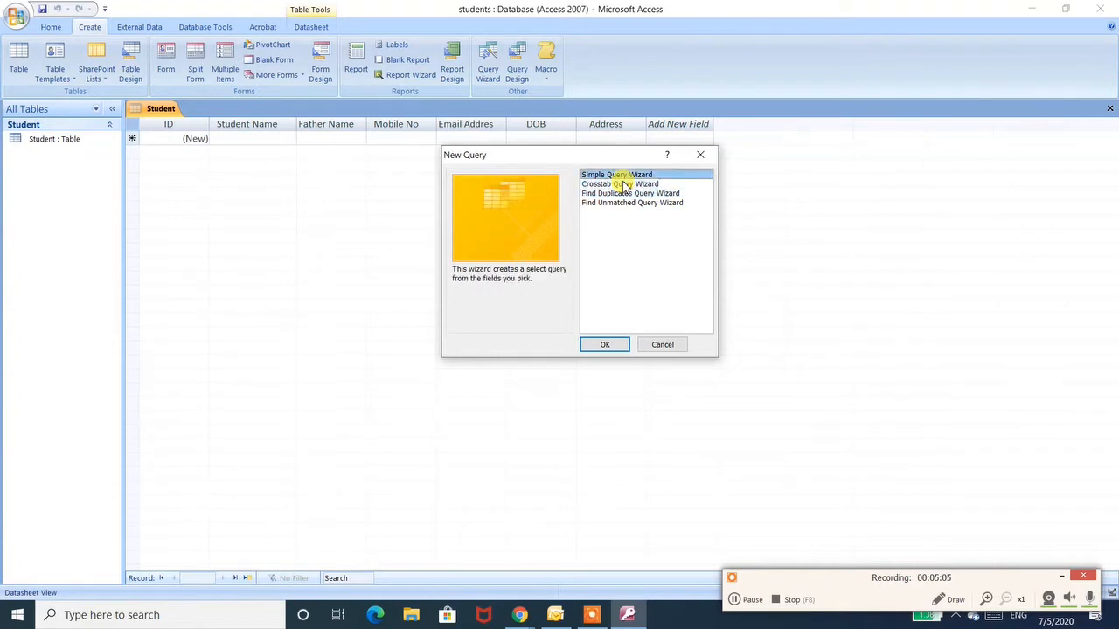
pyautogui.press('Down')
pyautogui.press('Up')
pyautogui.press('Down')
pyautogui.press('Down')
pyautogui.press('Down')
pyautogui.press('Up')
pyautogui.press('Up')
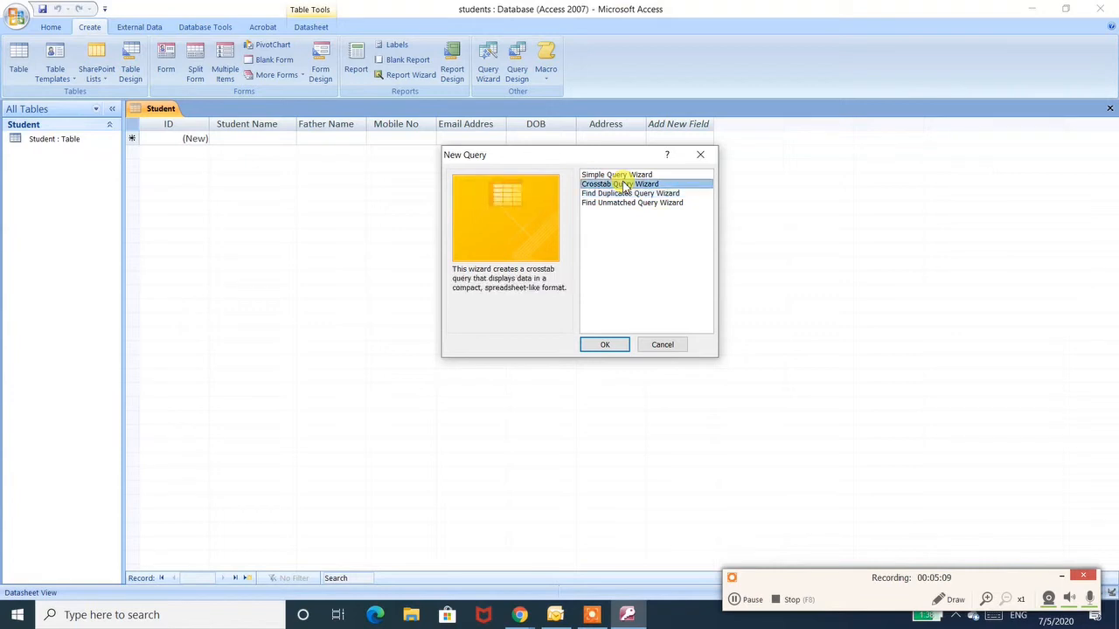
pyautogui.press('Up')
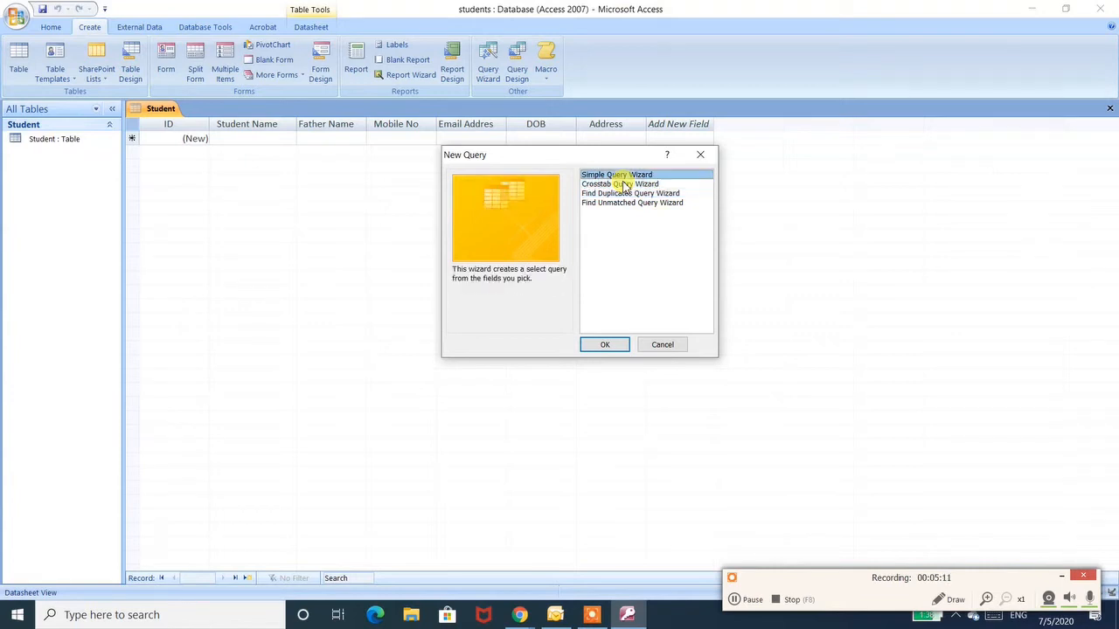
# - Run the Simple Query Wizard on the Student table with all its fields and finish it with the title Student Query
pyautogui.click(607, 345)
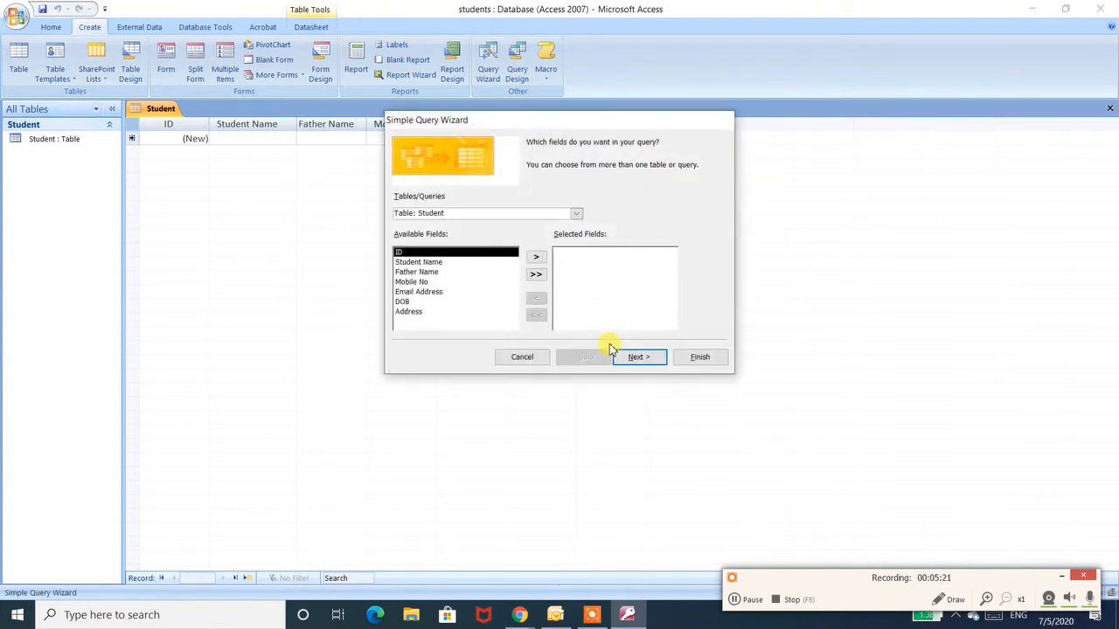
pyautogui.click(535, 275)
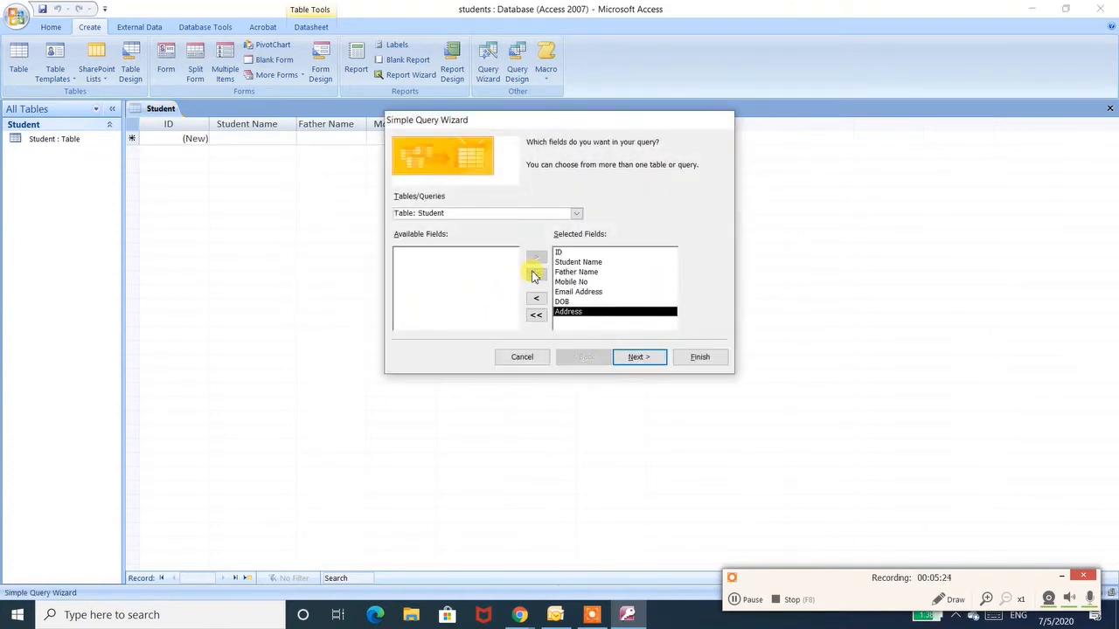
pyautogui.click(536, 315)
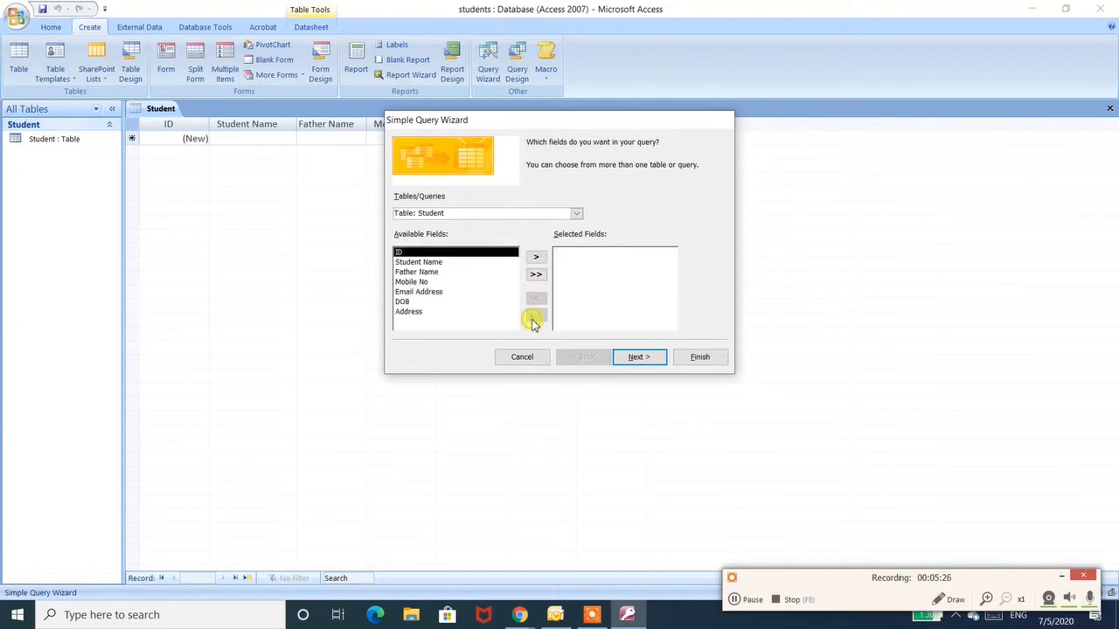
pyautogui.click(537, 274)
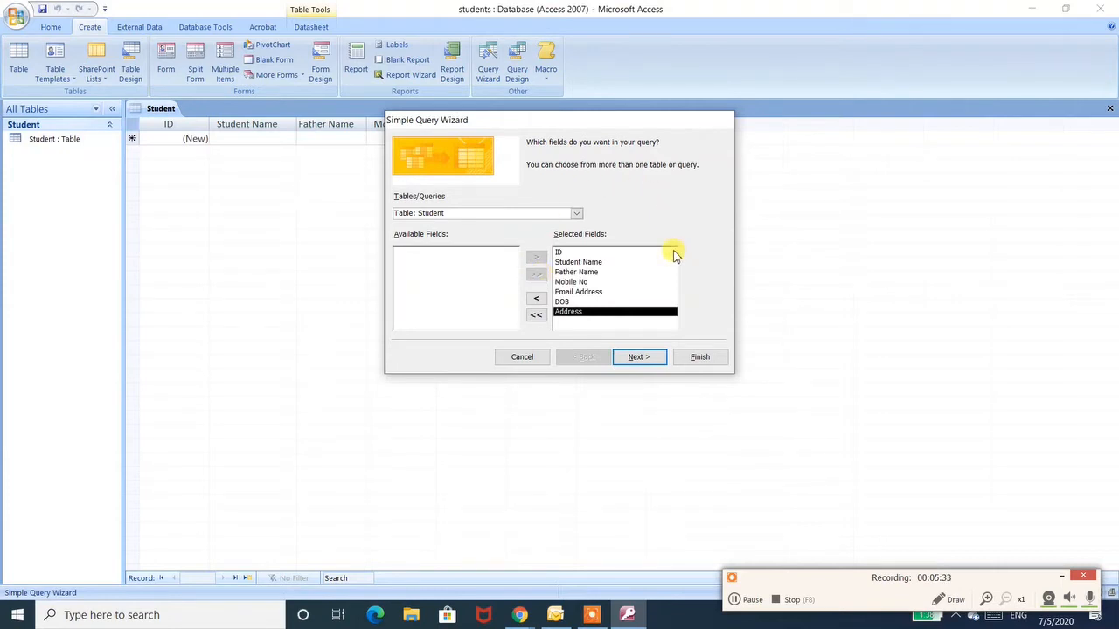
pyautogui.click(651, 362)
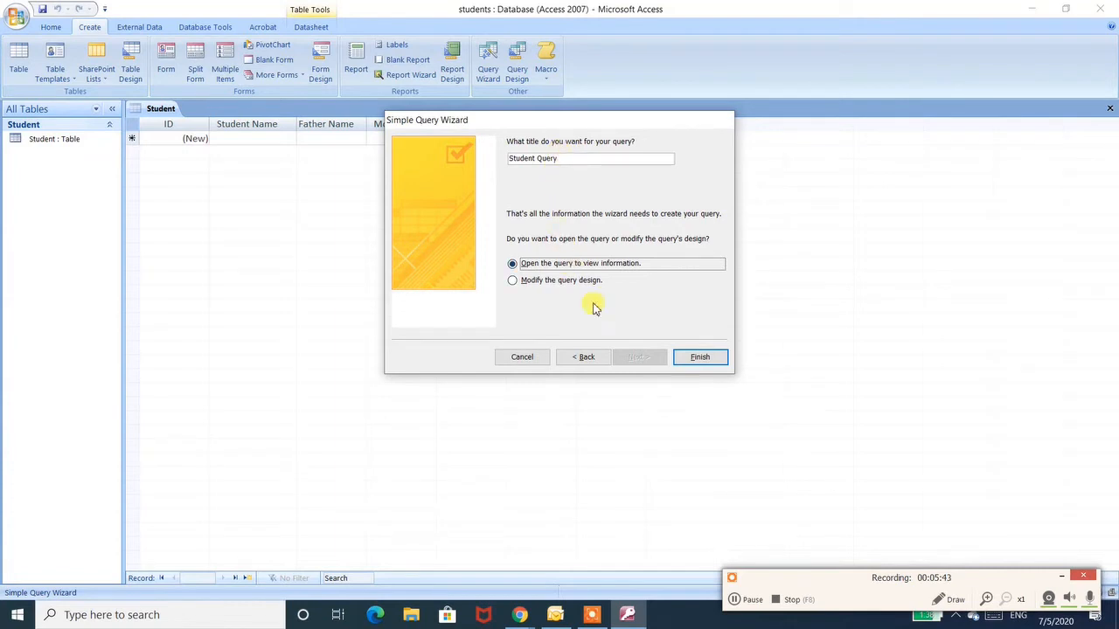
pyautogui.click(700, 359)
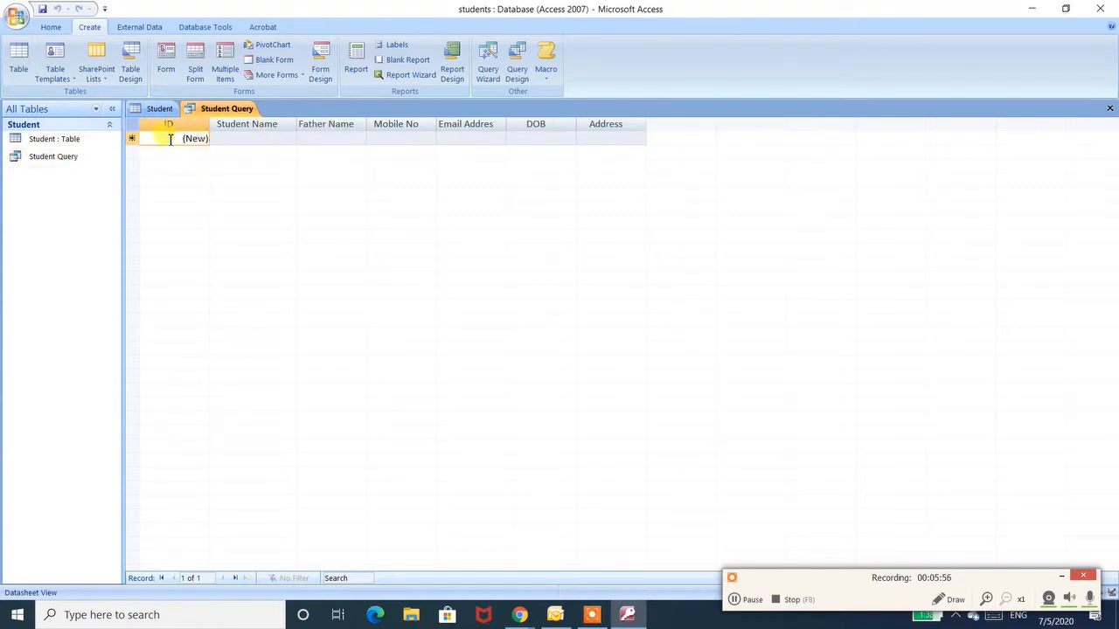
# - Enter the first student's name in the query datasheet and correct its spelling
pyautogui.click(236, 139)
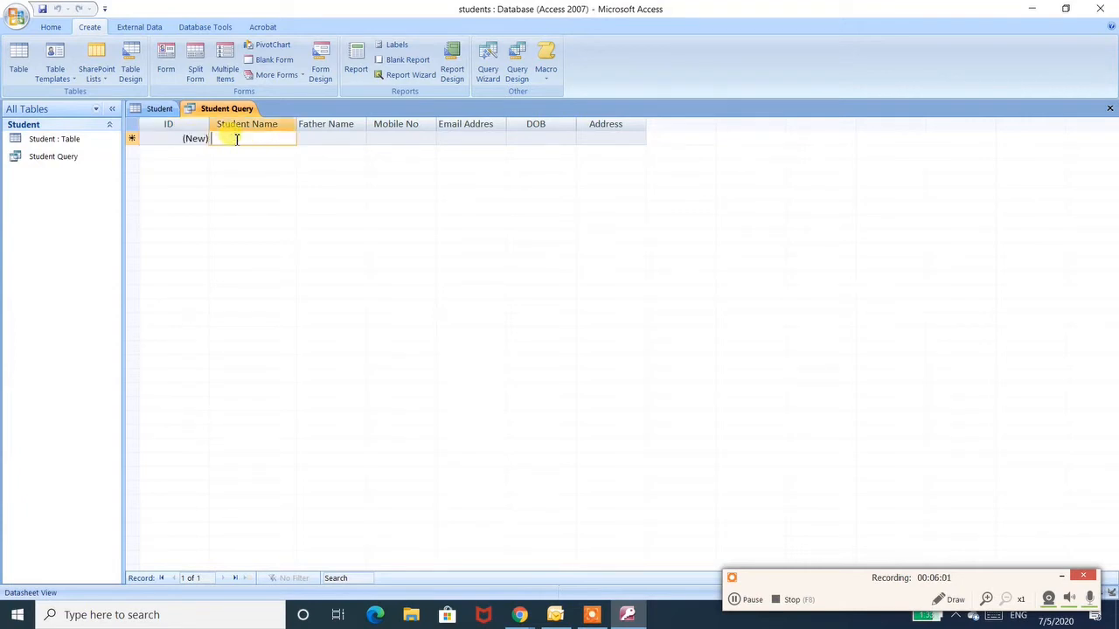
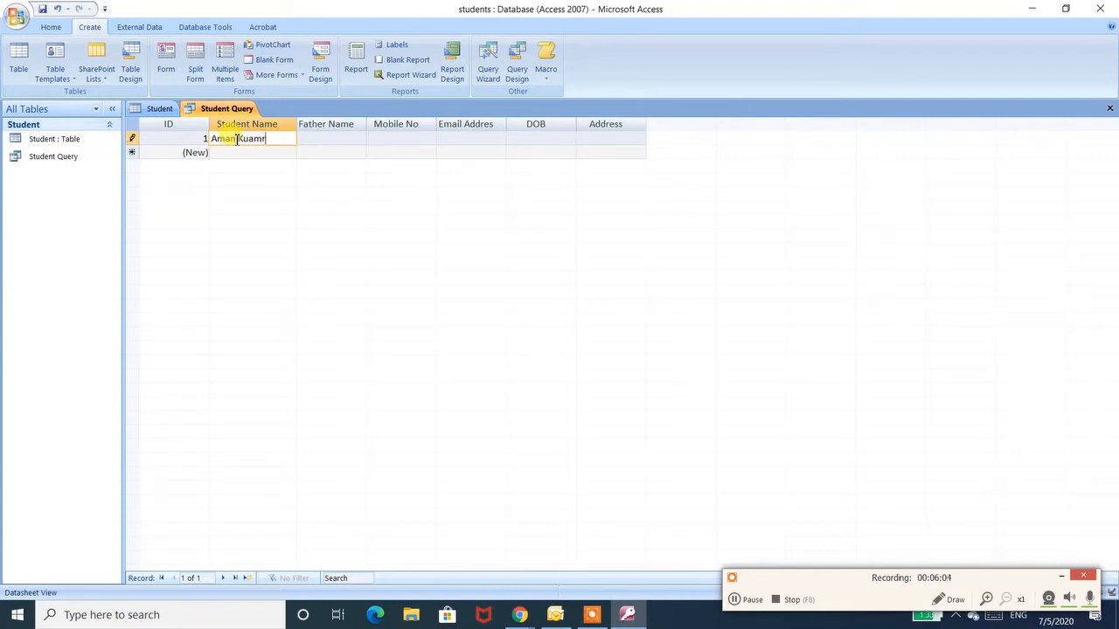
pyautogui.press('Tab')
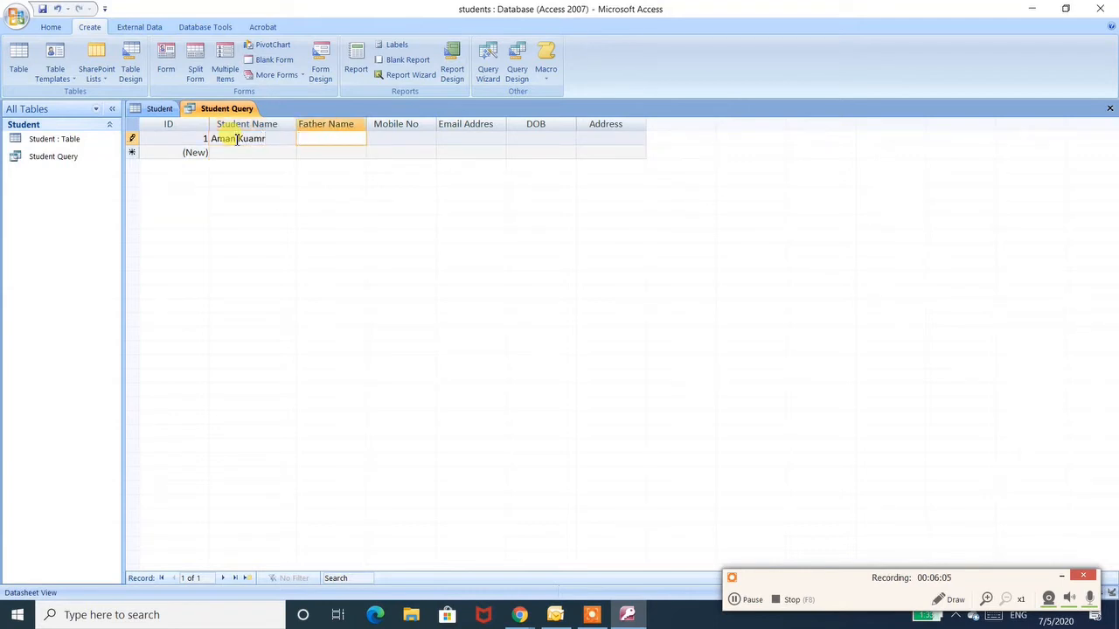
pyautogui.click(254, 139)
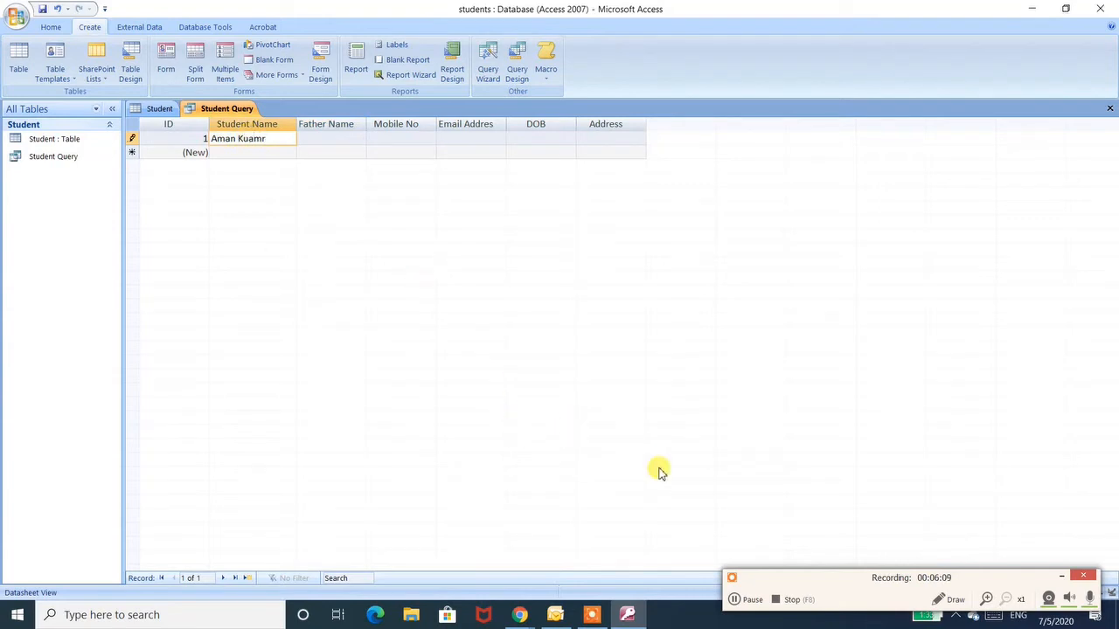
pyautogui.press('BackSpace')
pyautogui.write('a')
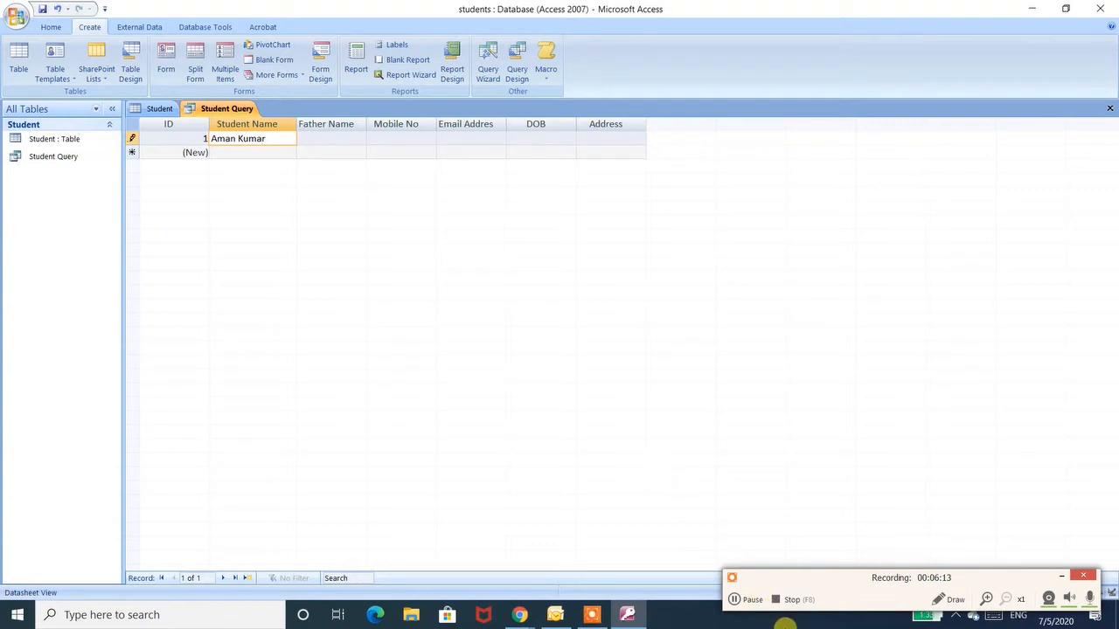
pyautogui.click(753, 599)
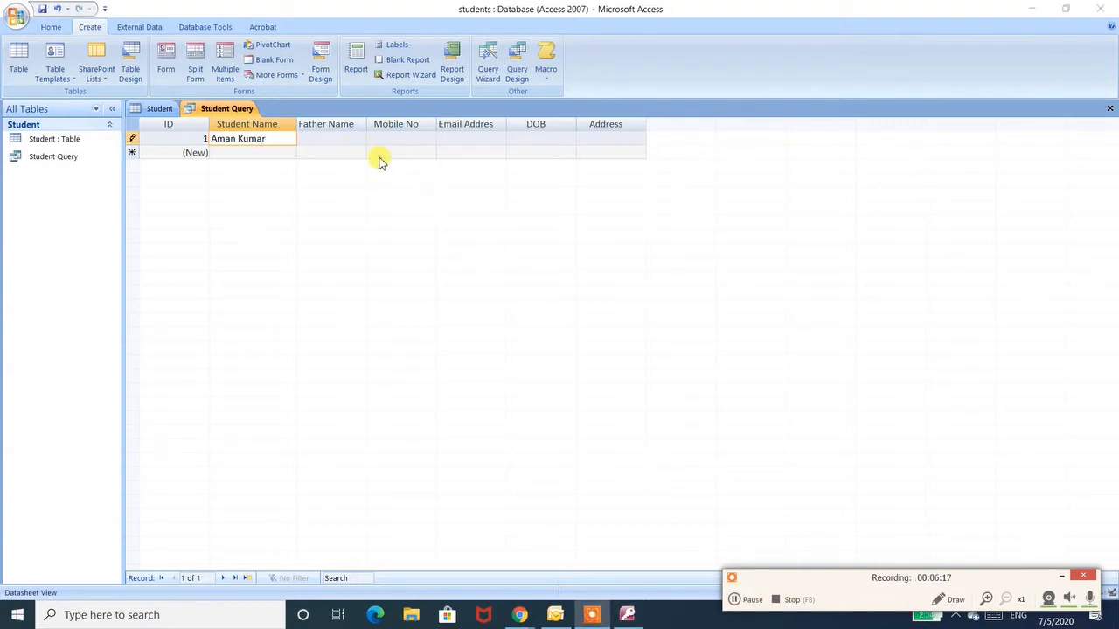
# - Fill in the first record's father's name and mobile number
pyautogui.click(336, 140)
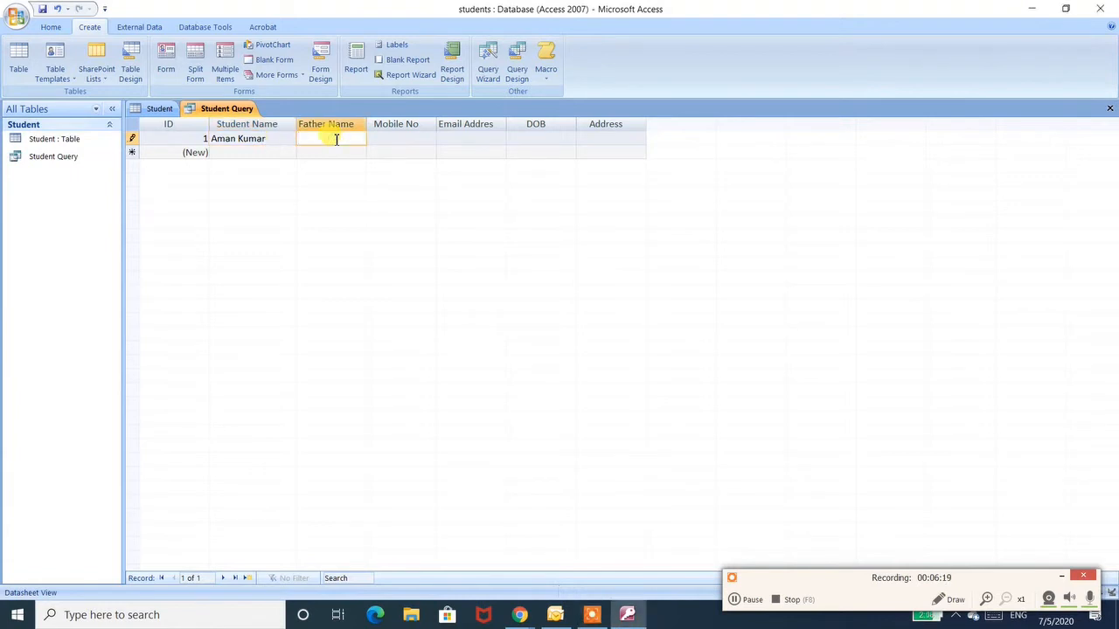
pyautogui.write('SK Jain')
pyautogui.press('Tab')
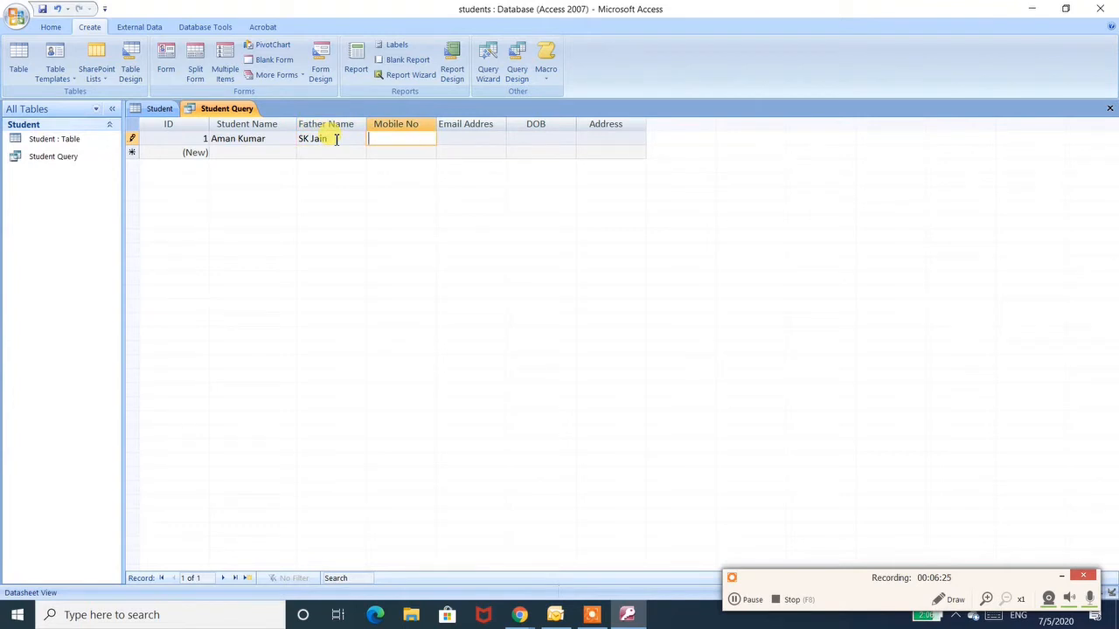
pyautogui.write('9999999999')
pyautogui.press('Tab')
# - Fill in the first record's e-mail address, date of birth and address
pyautogui.write('x')
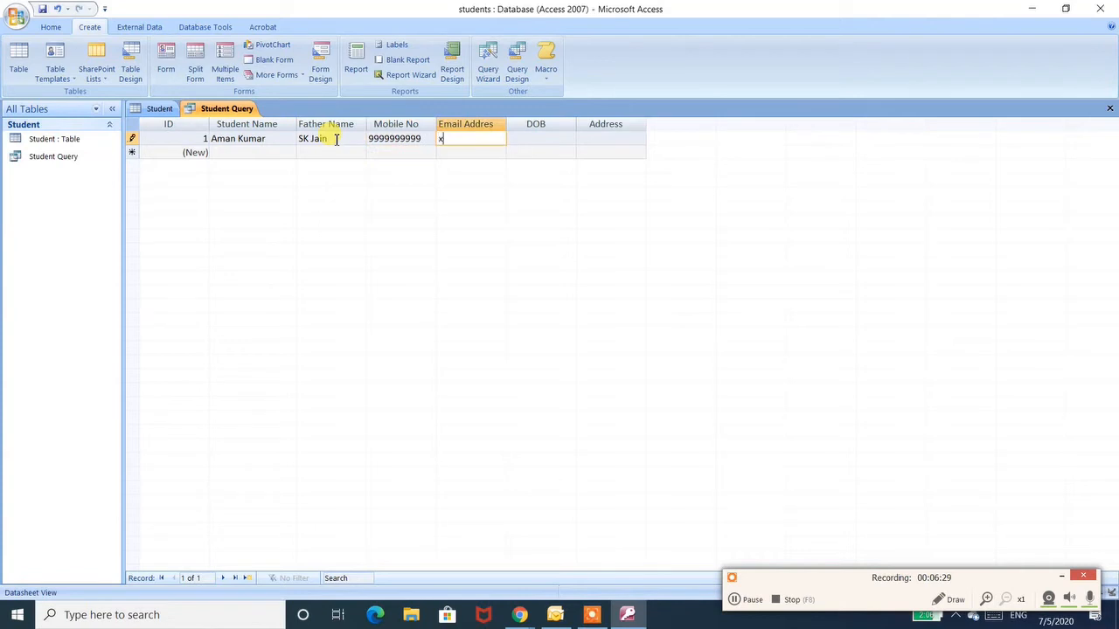
pyautogui.write('yz@gmail.com')
pyautogui.press('Tab')
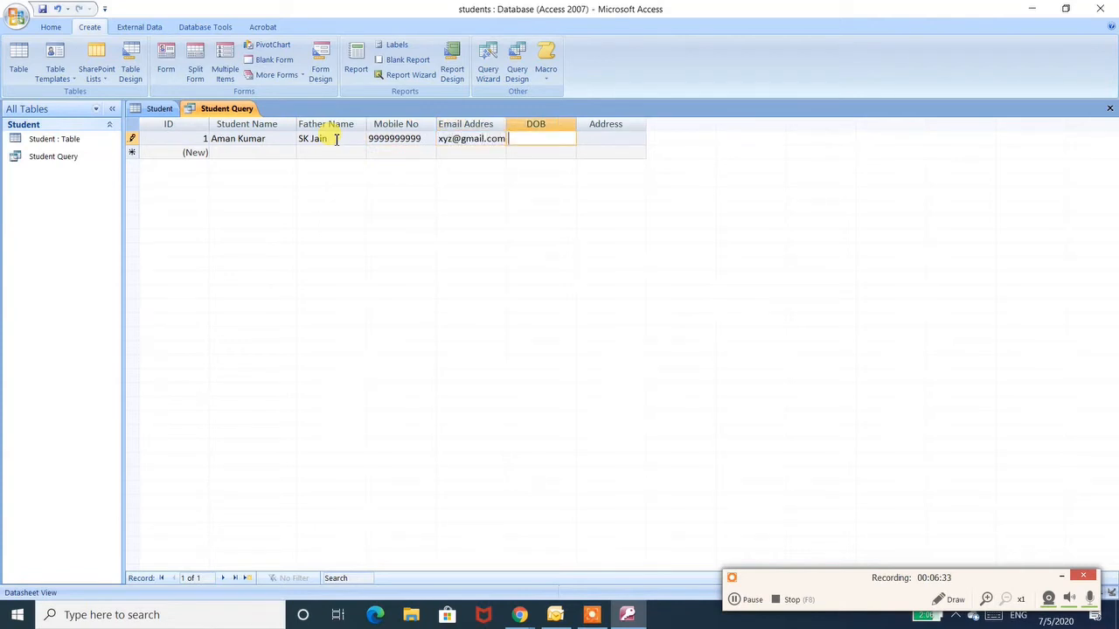
pyautogui.write('21/05/1986')
pyautogui.press('Tab')
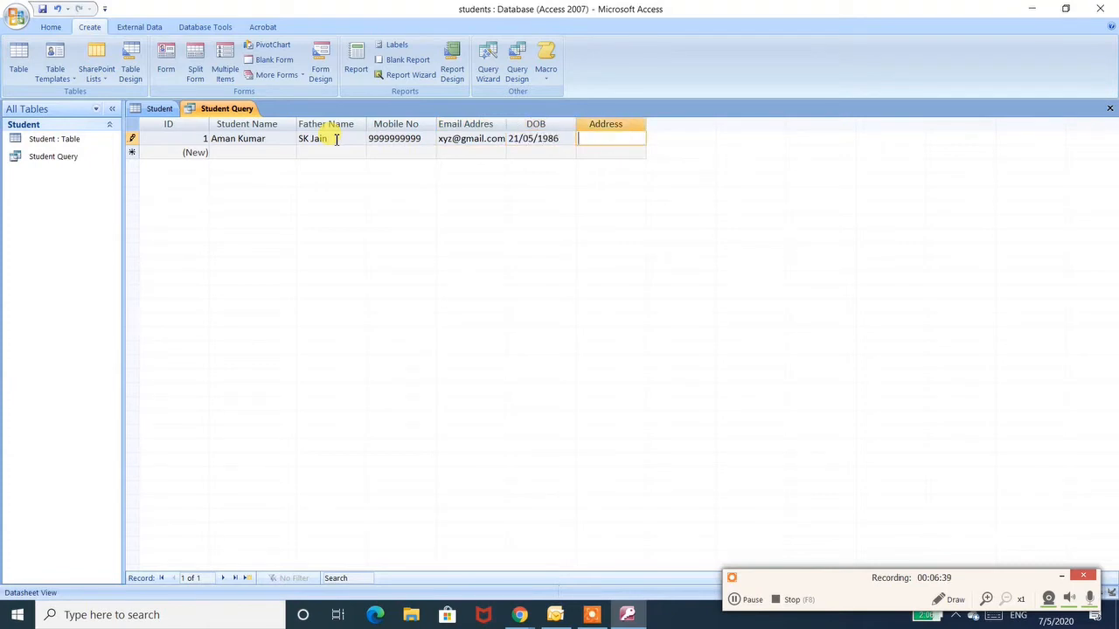
pyautogui.write('noida')
pyautogui.press('Tab')
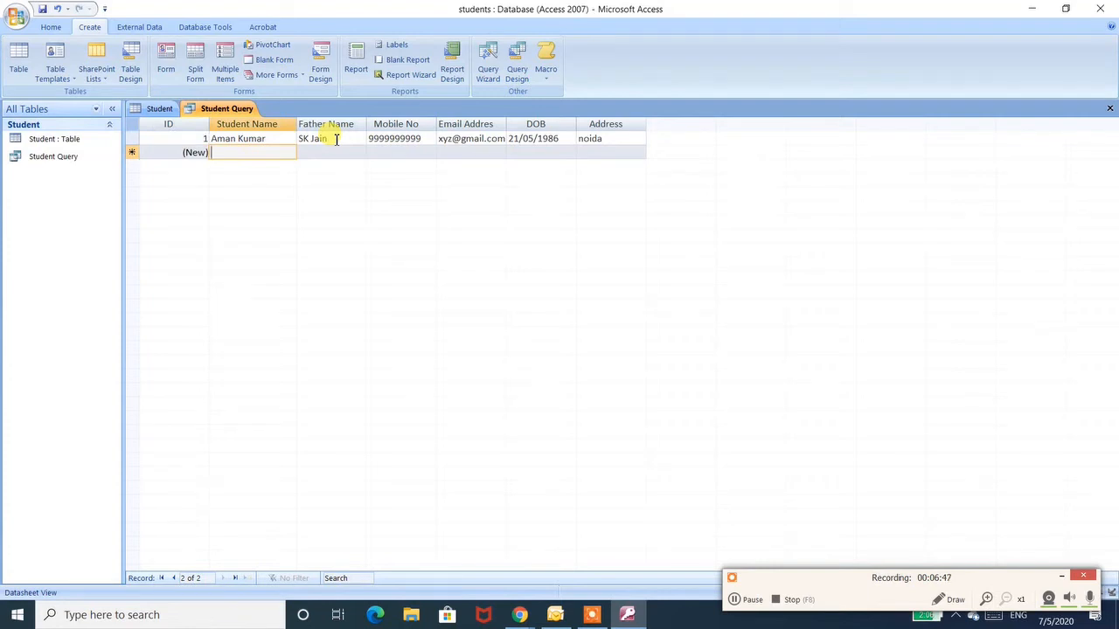
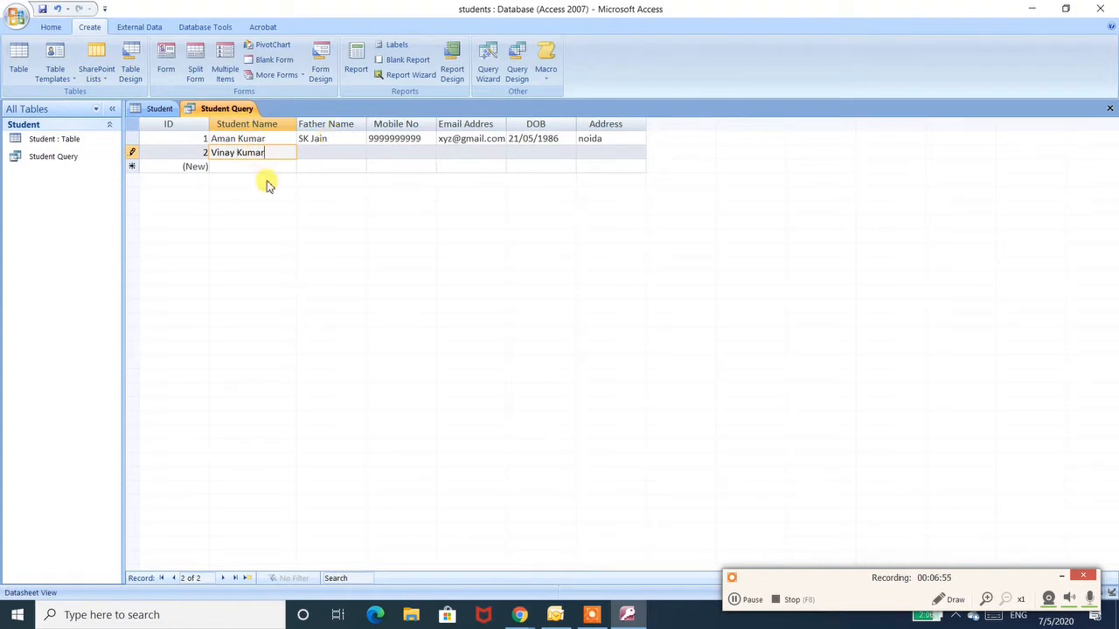
# - Add a second record with the student's name, father's name and mobile number
pyautogui.press('Tab')
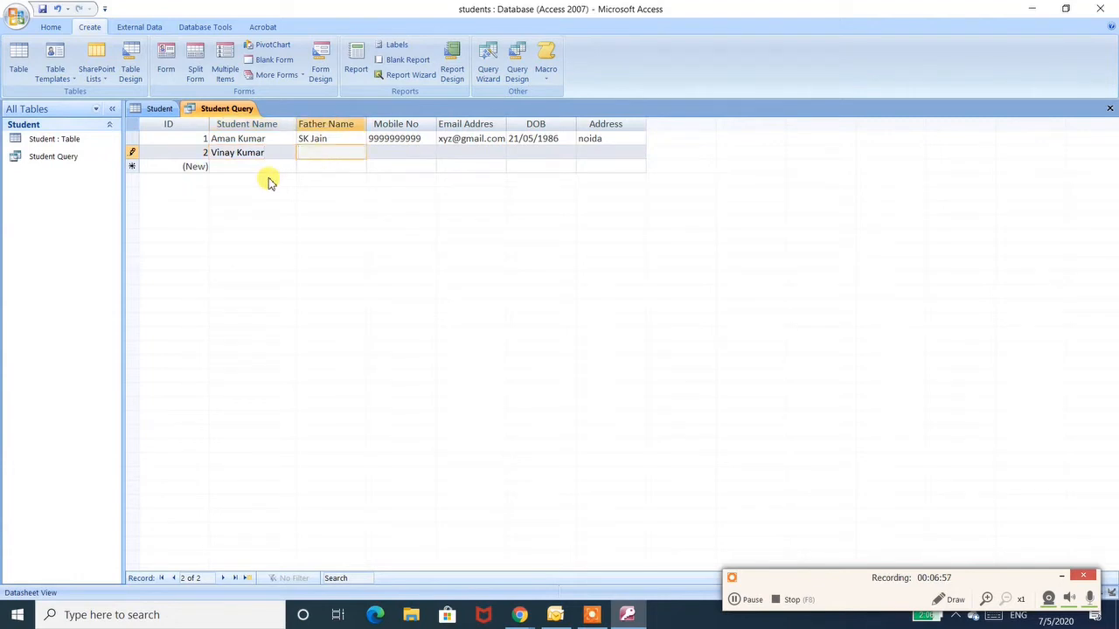
pyautogui.write('DK Kumar')
pyautogui.press('Tab')
pyautogui.write('888888')
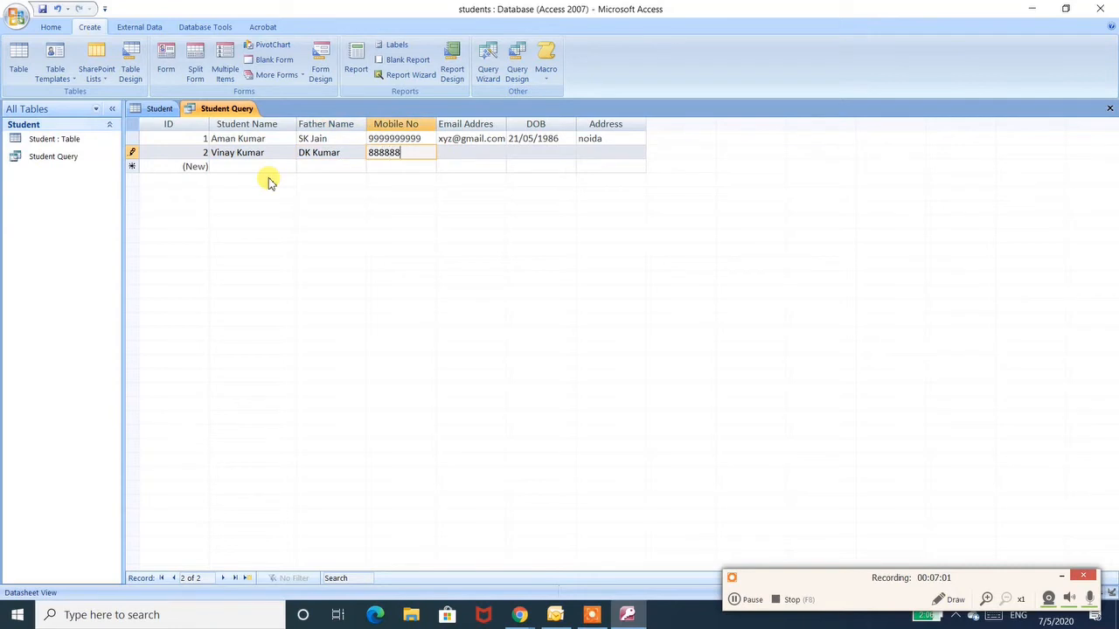
pyautogui.write('8888')
pyautogui.press('Tab')
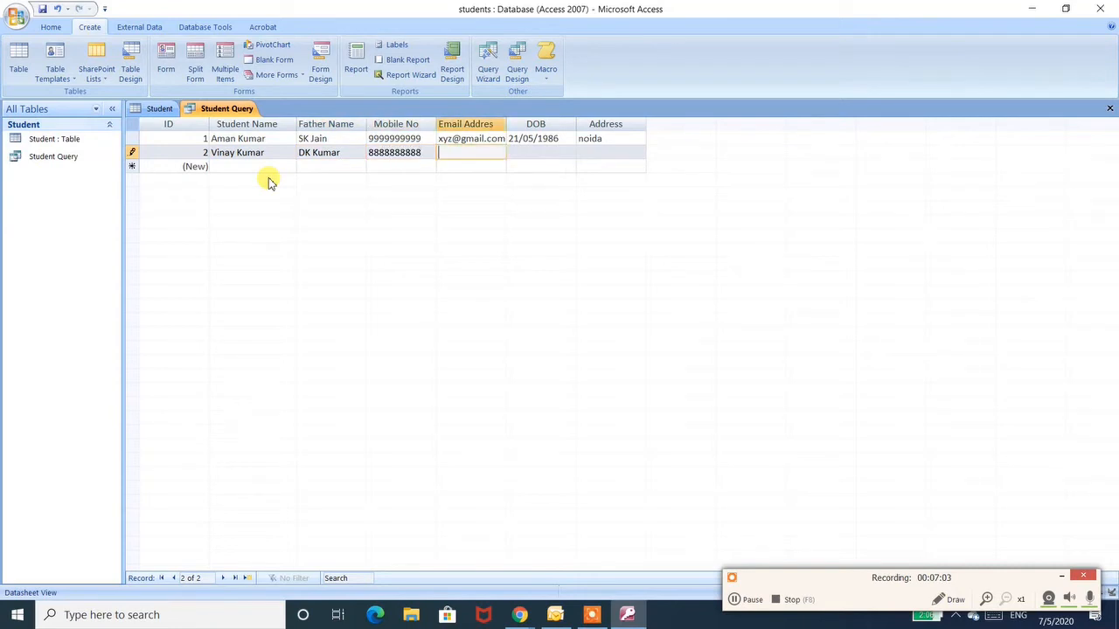
# - Fill in the second record's e-mail address, date of birth and address, then save the query
pyautogui.write('xyz1@gmail.com')
pyautogui.press('Tab')
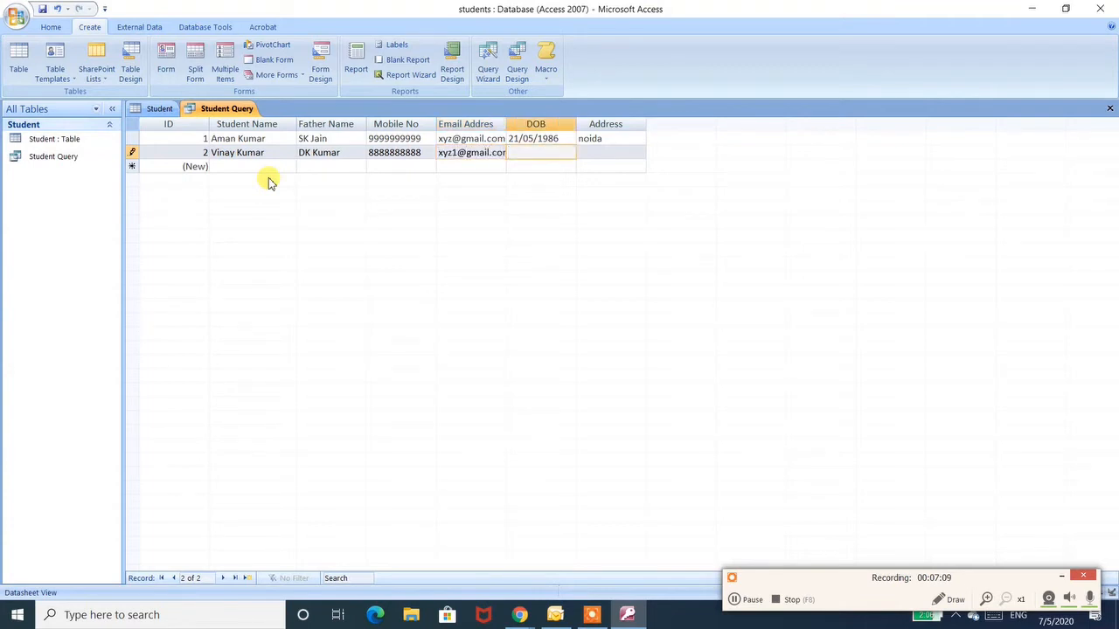
pyautogui.write('15/10/2020')
pyautogui.press('Tab')
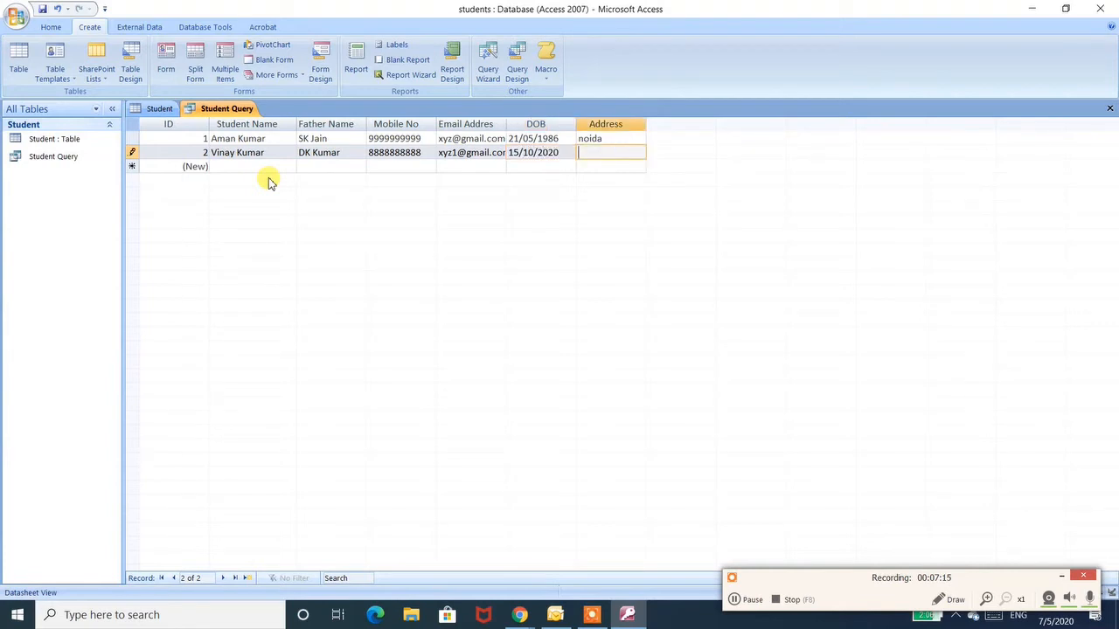
pyautogui.write('ghaziabad')
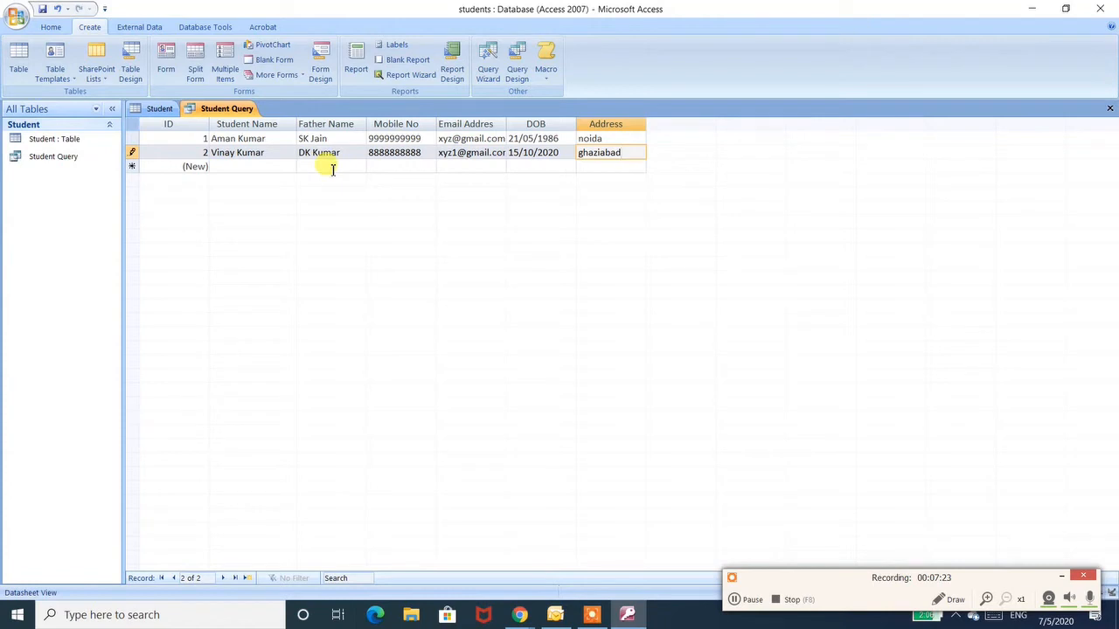
pyautogui.click(44, 11)
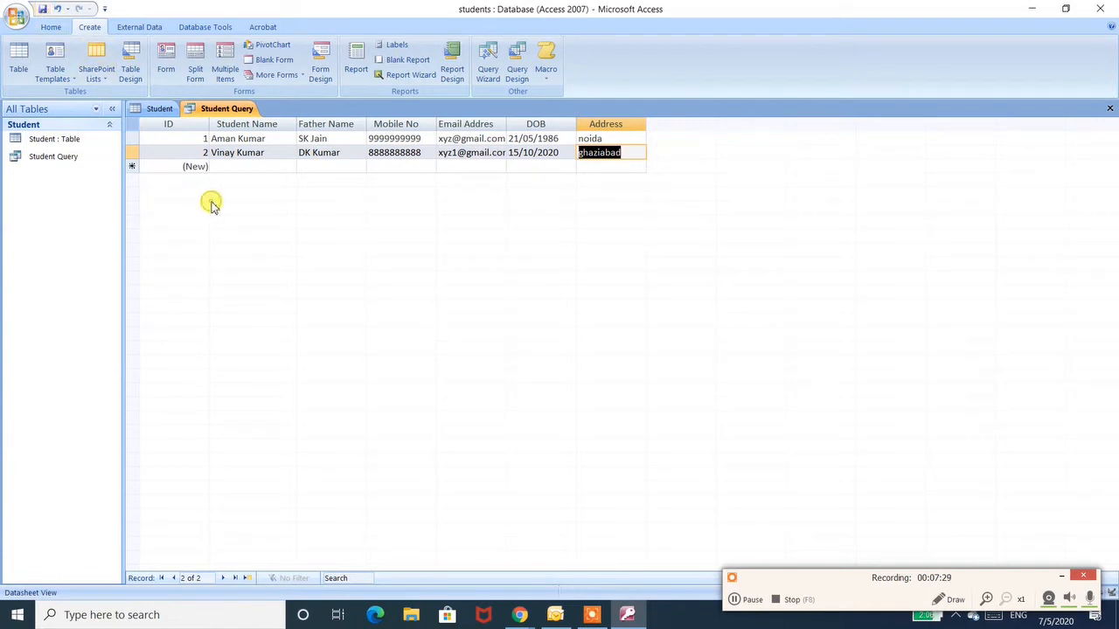
# - Reopen the Student table to check the records entered through the query
pyautogui.doubleClick(76, 144)
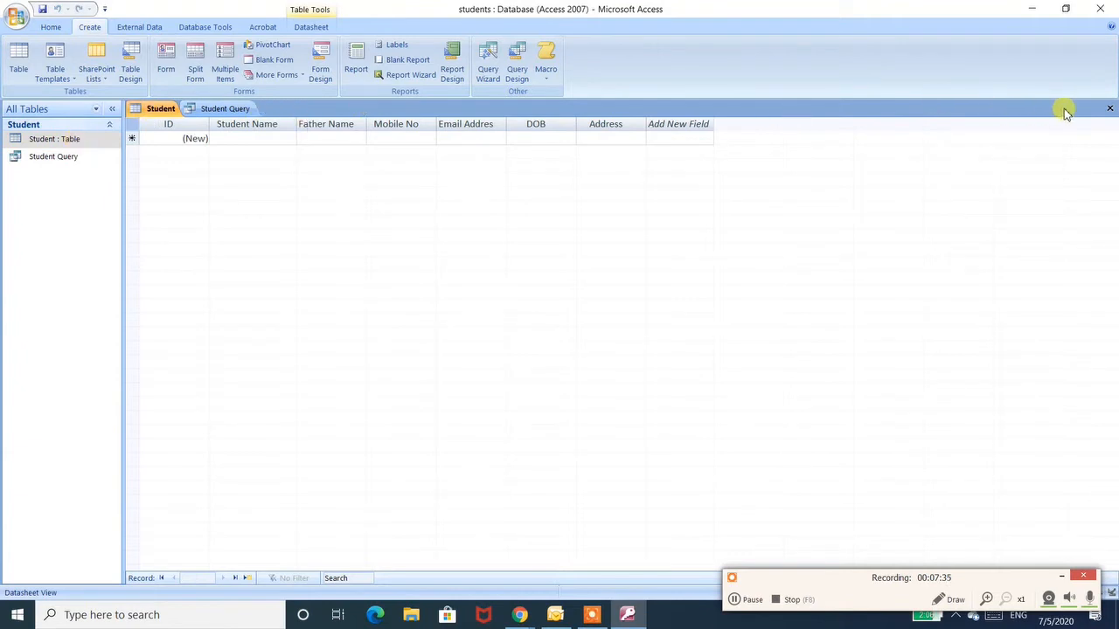
pyautogui.click(1110, 109)
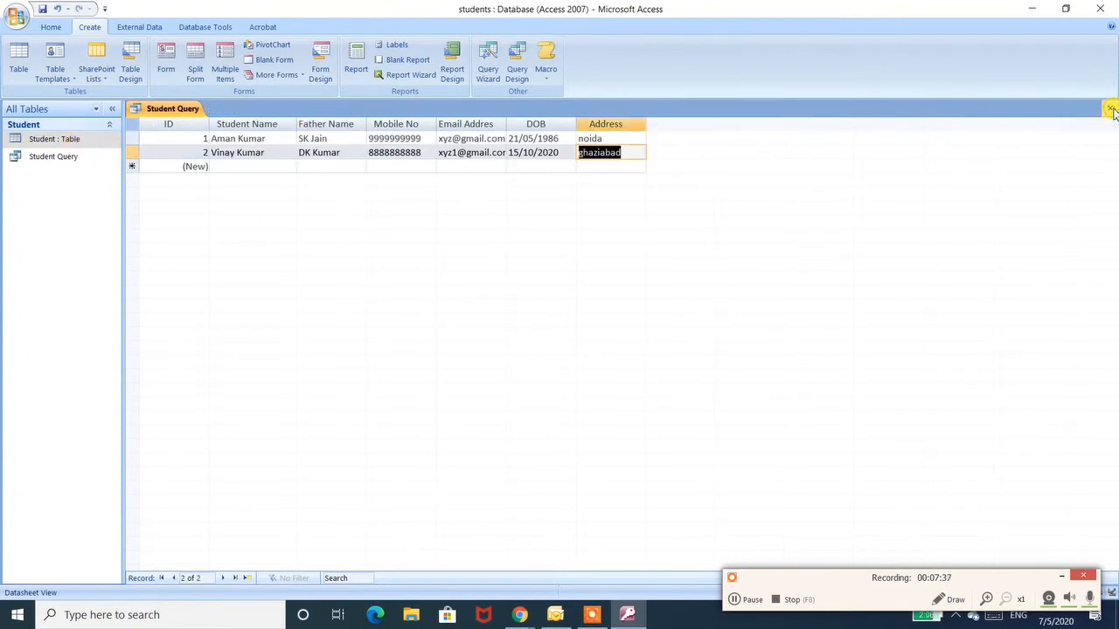
pyautogui.doubleClick(41, 139)
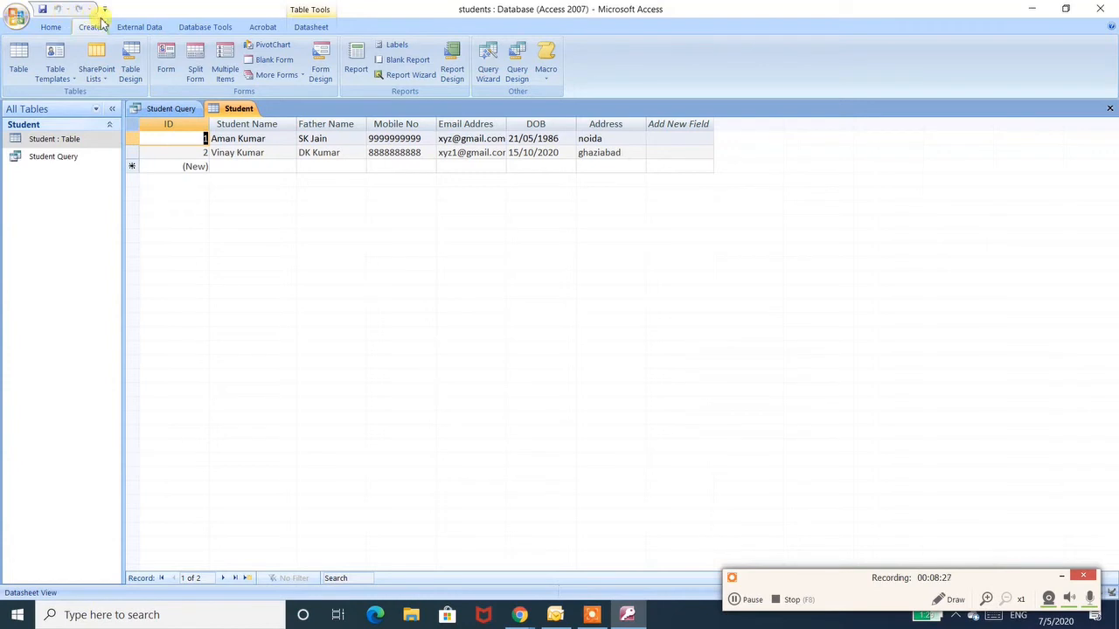
# - Start the Form Wizard, add all Student table fields, and compare the layouts before choosing Columnar
pyautogui.click(295, 76)
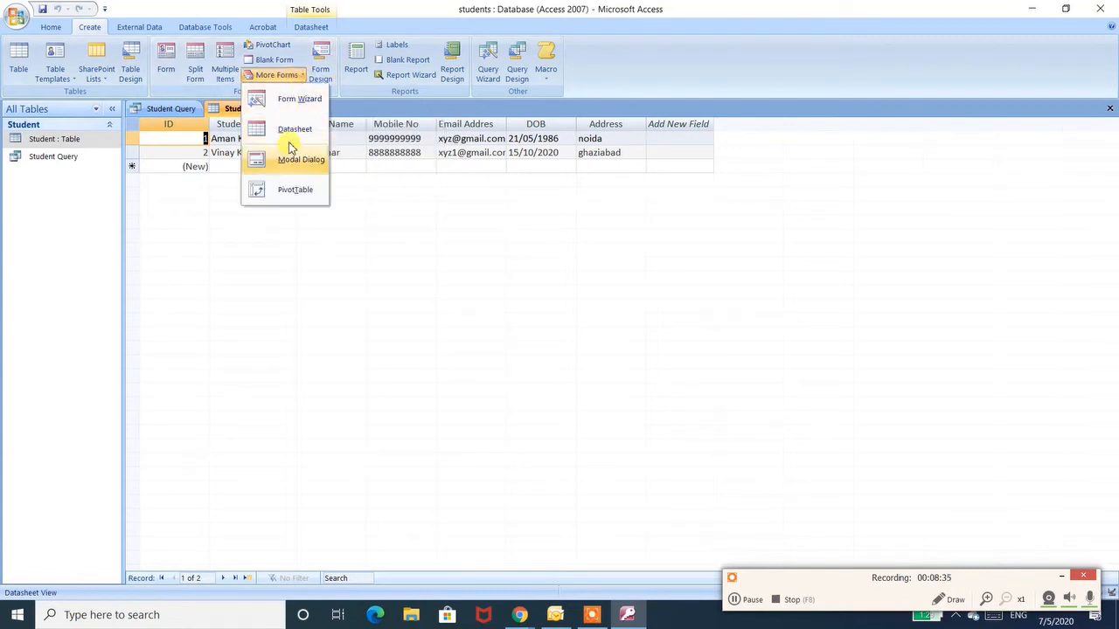
pyautogui.click(297, 101)
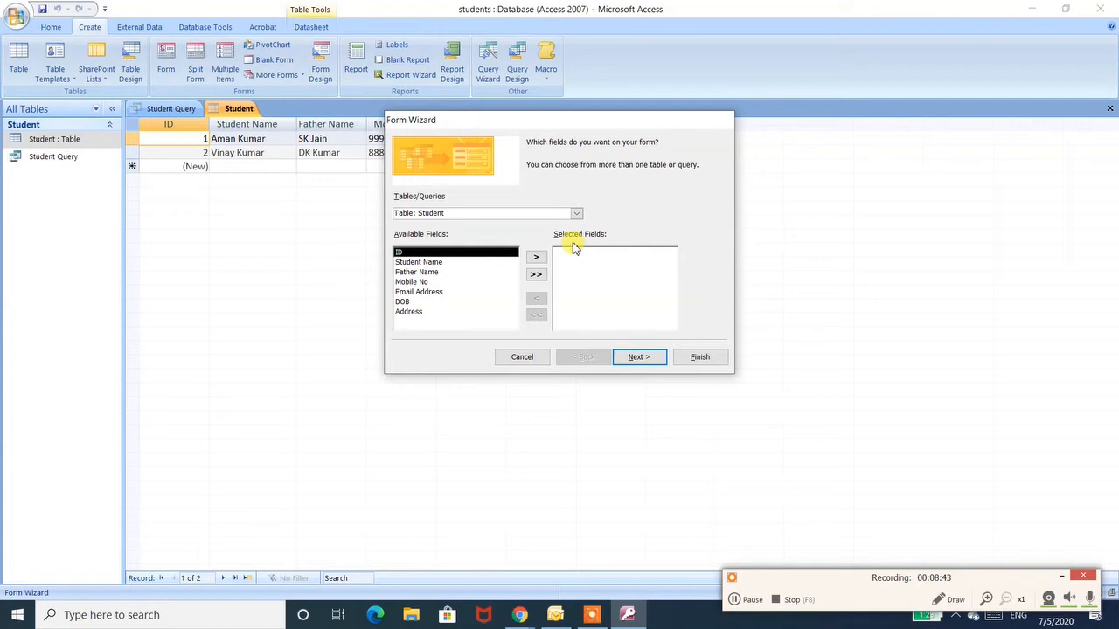
pyautogui.click(537, 274)
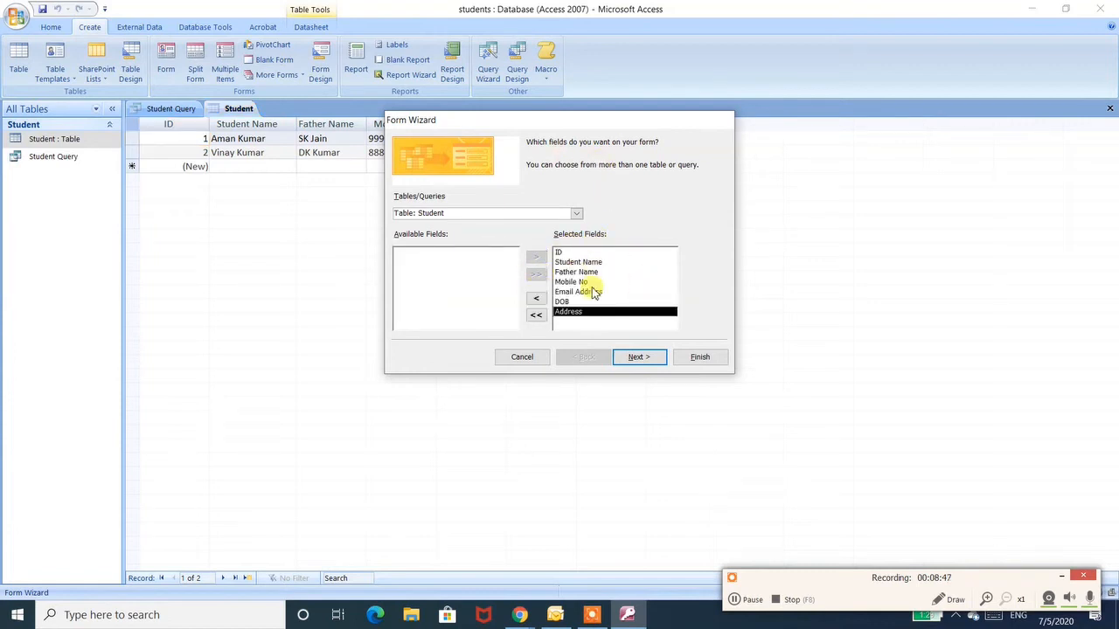
pyautogui.click(628, 360)
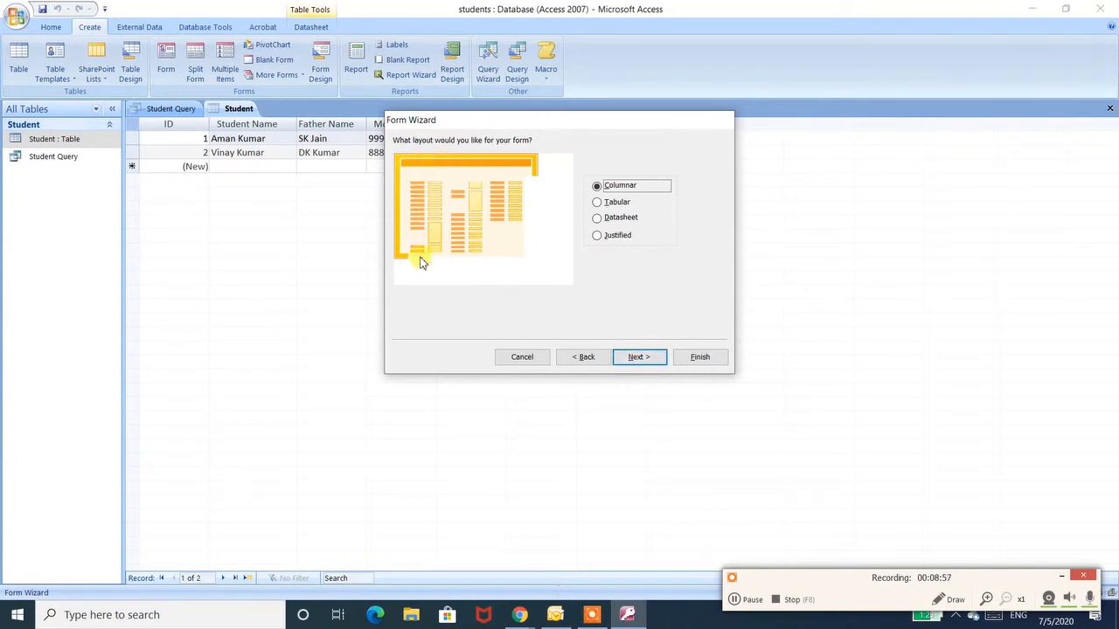
pyautogui.click(608, 203)
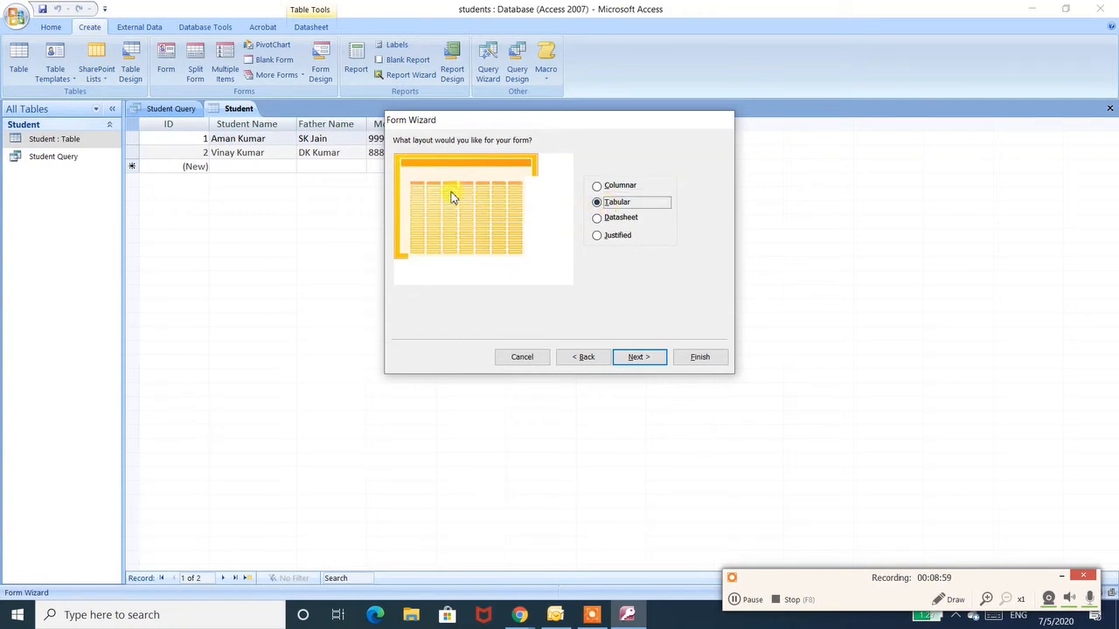
pyautogui.click(611, 220)
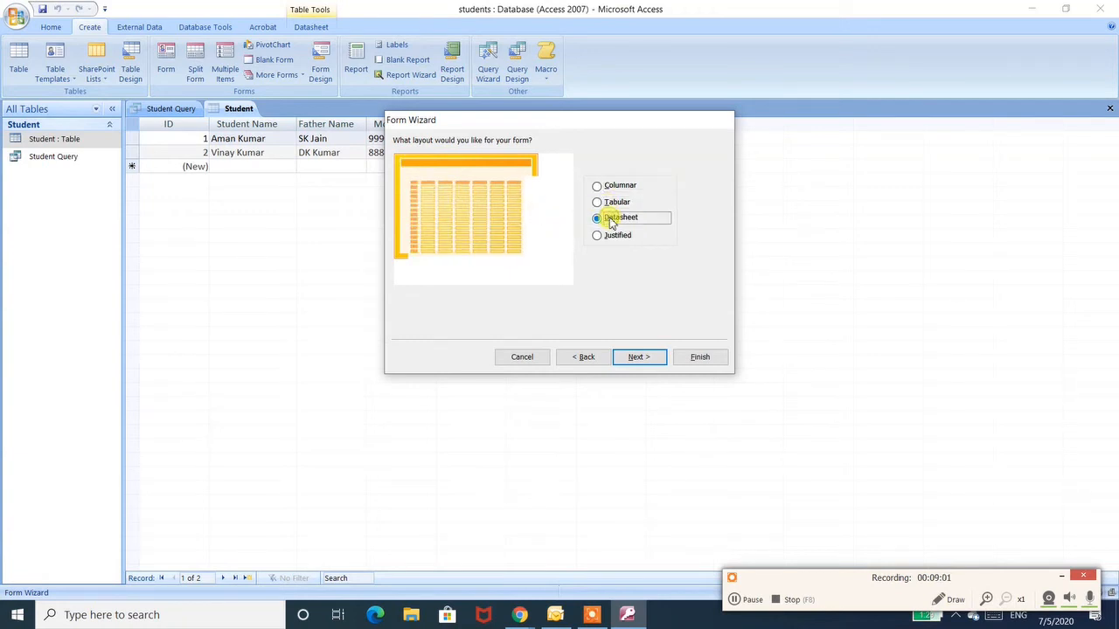
pyautogui.click(613, 236)
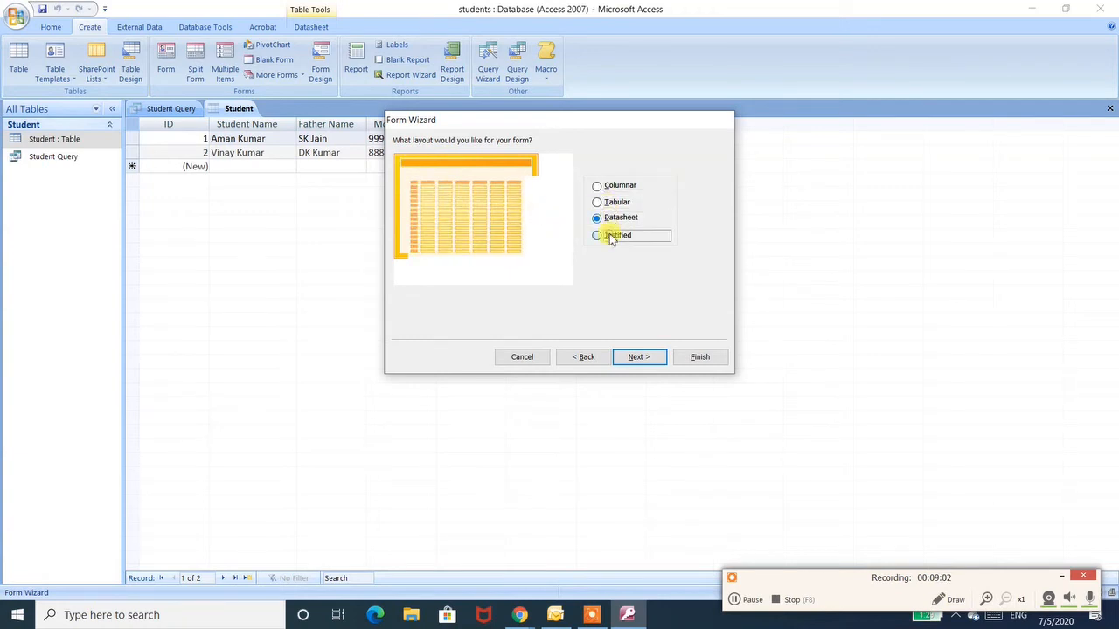
pyautogui.click(597, 188)
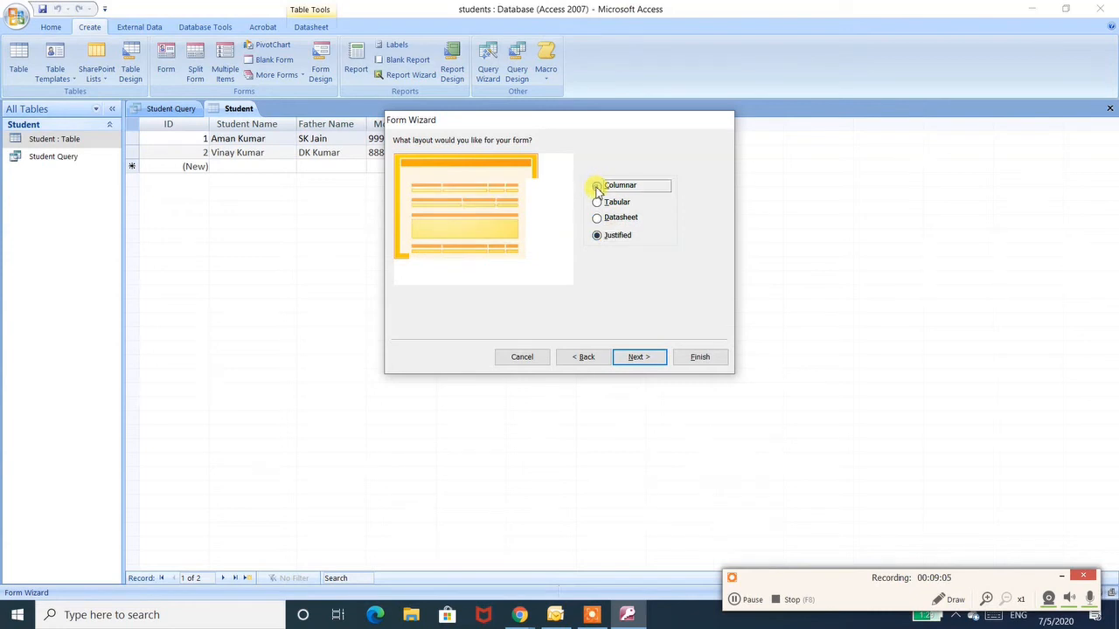
# - Continue through the wizard past the error messages and finish it with the default form title Student
pyautogui.click(639, 362)
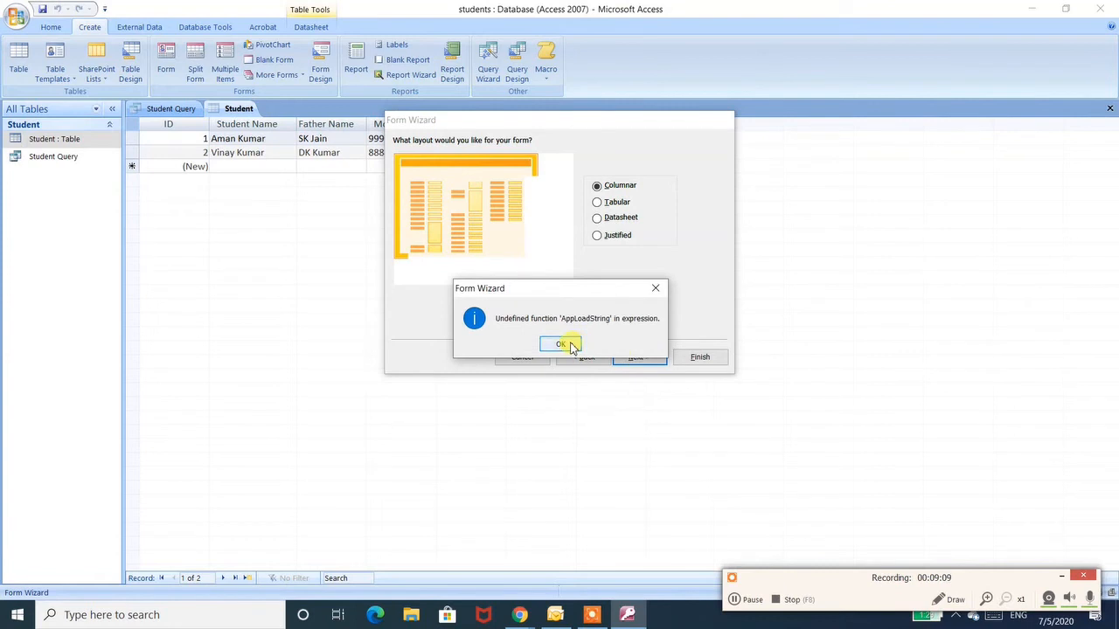
pyautogui.click(562, 344)
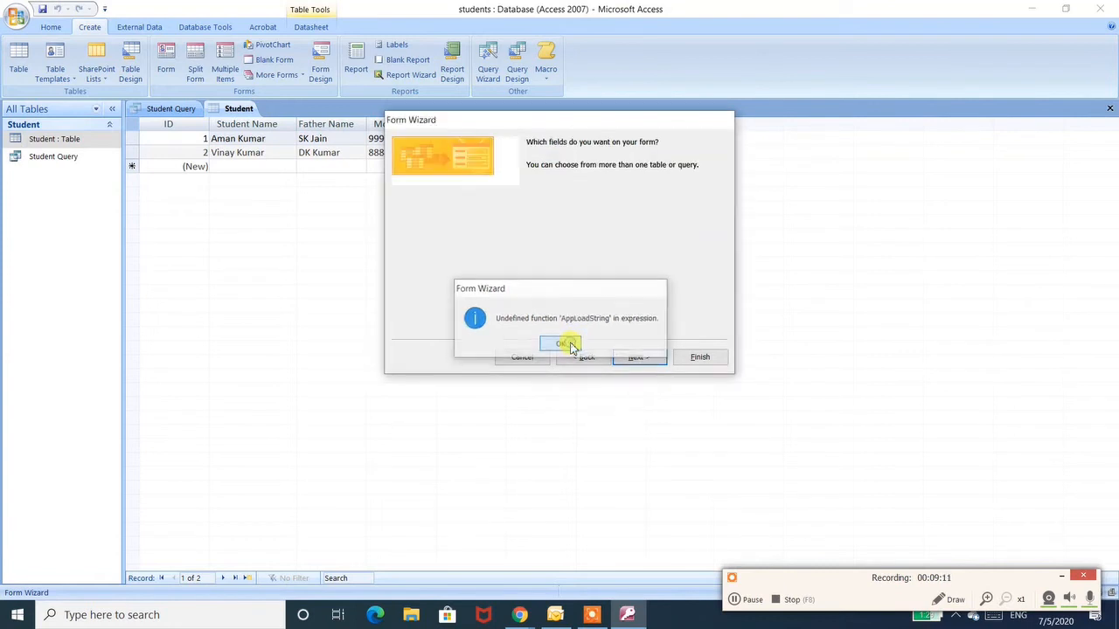
pyautogui.click(562, 344)
pyautogui.click(562, 344)
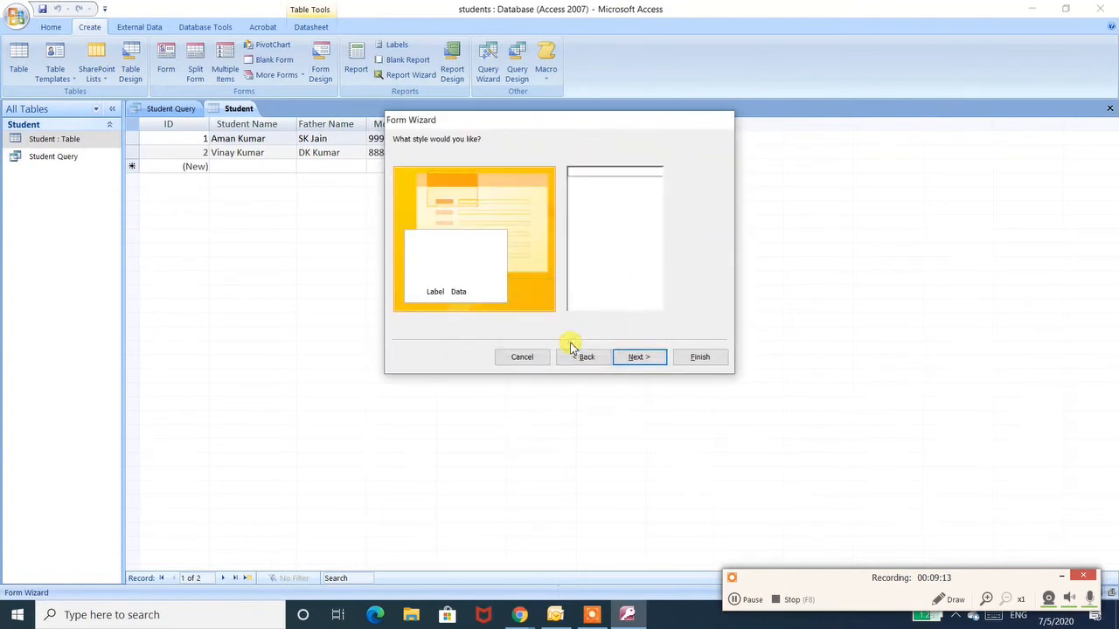
pyautogui.click(635, 362)
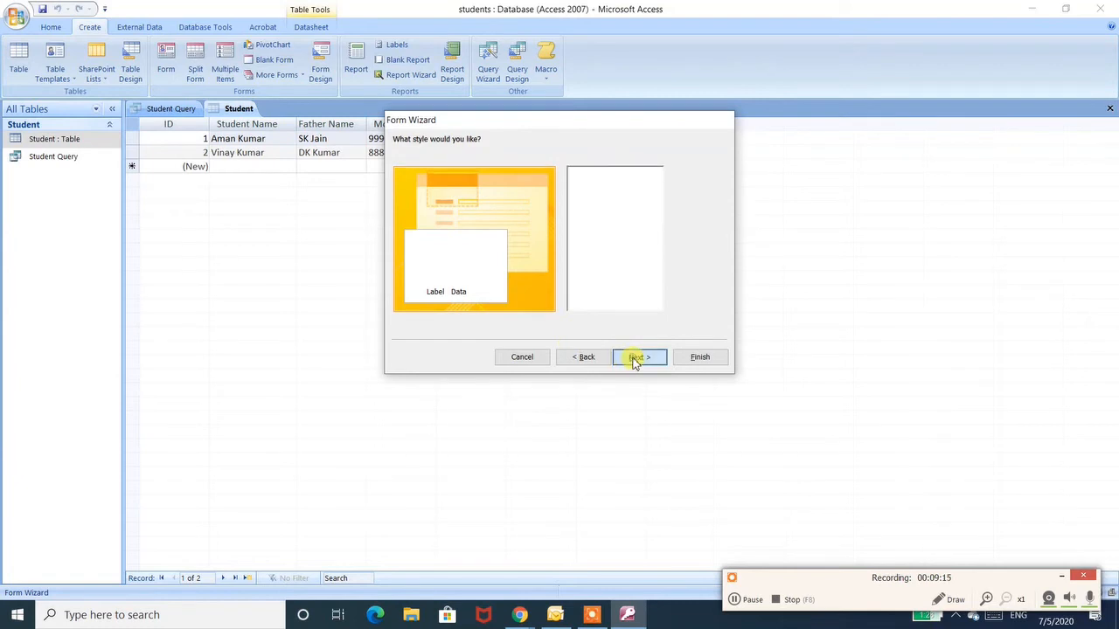
pyautogui.click(700, 358)
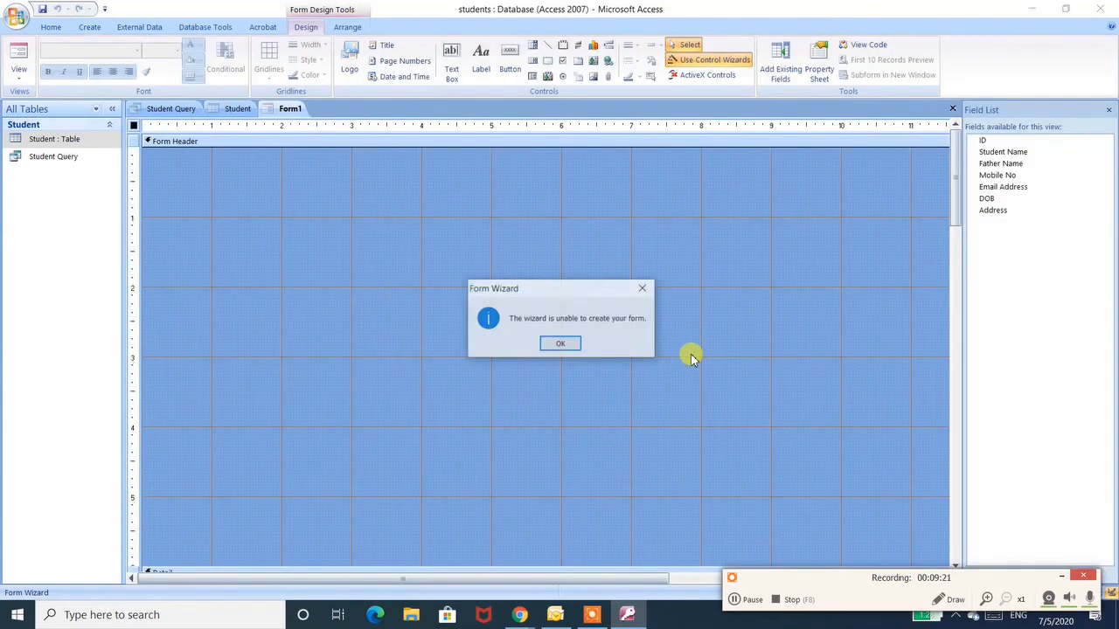
pyautogui.click(563, 345)
# - Close the blank Form1 design view without saving it
pyautogui.click(257, 210)
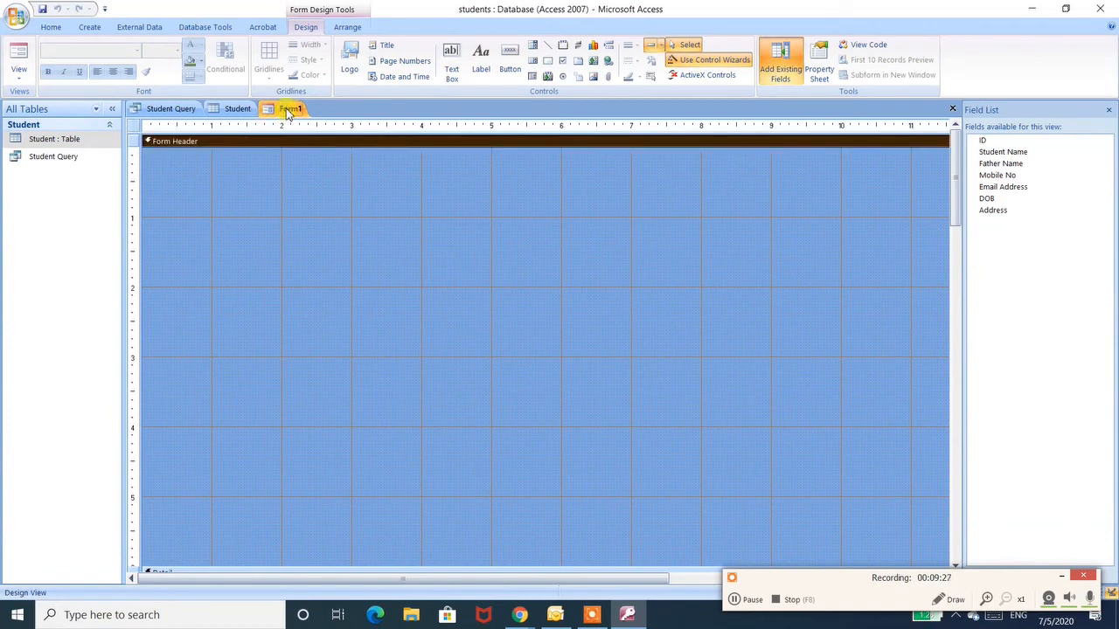
pyautogui.click(952, 109)
pyautogui.click(562, 344)
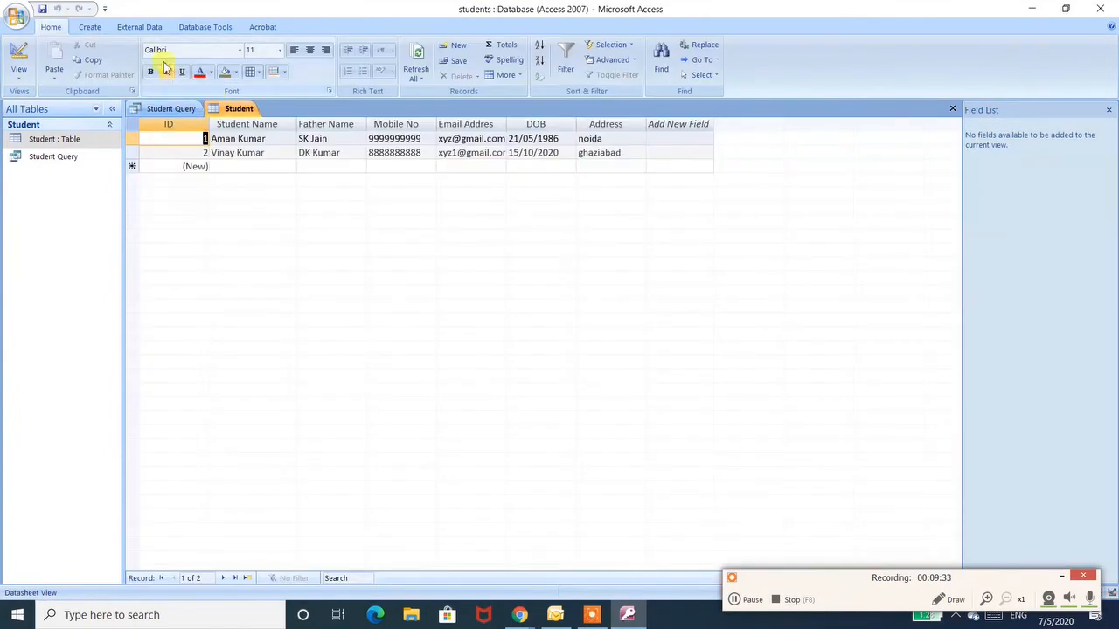
# - Restart the Form Wizard with all Student table fields and proceed, dismissing the error messages
pyautogui.click(91, 27)
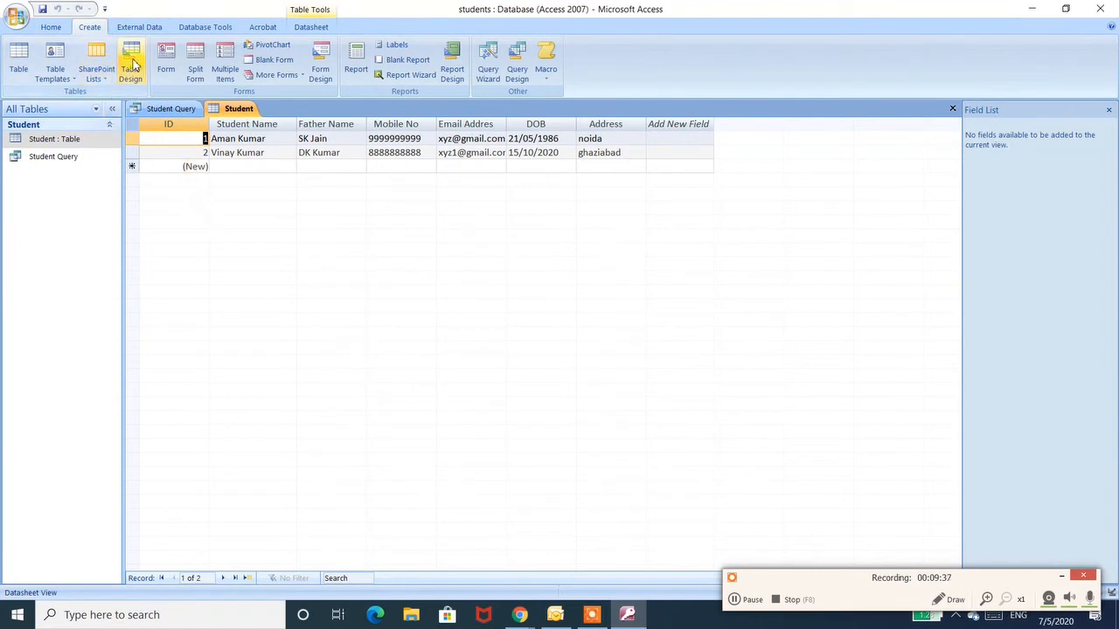
pyautogui.click(268, 77)
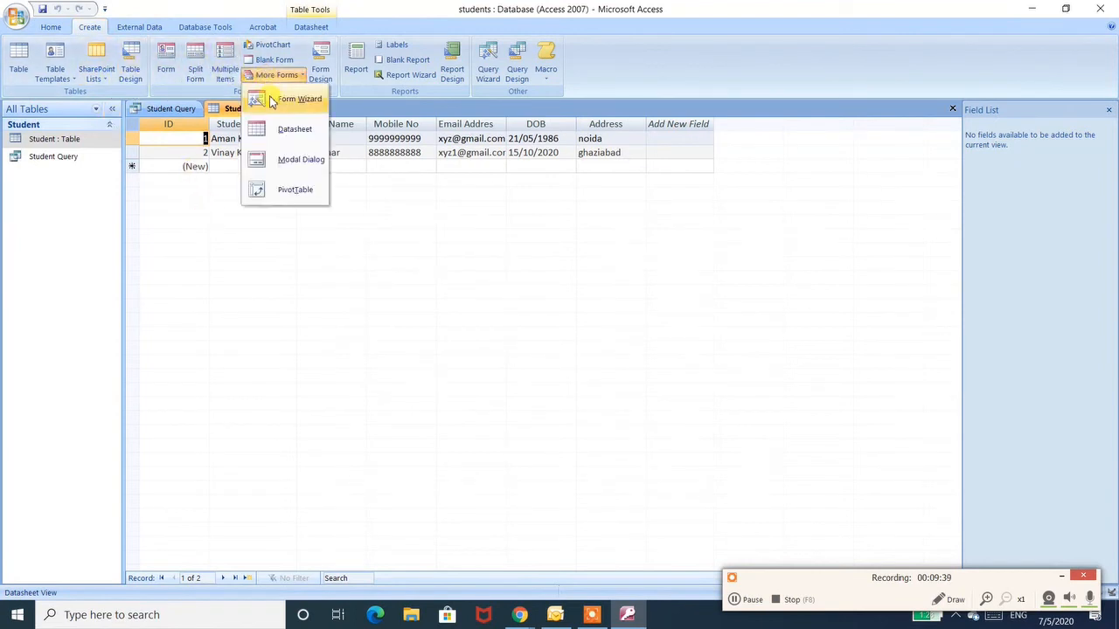
pyautogui.click(274, 102)
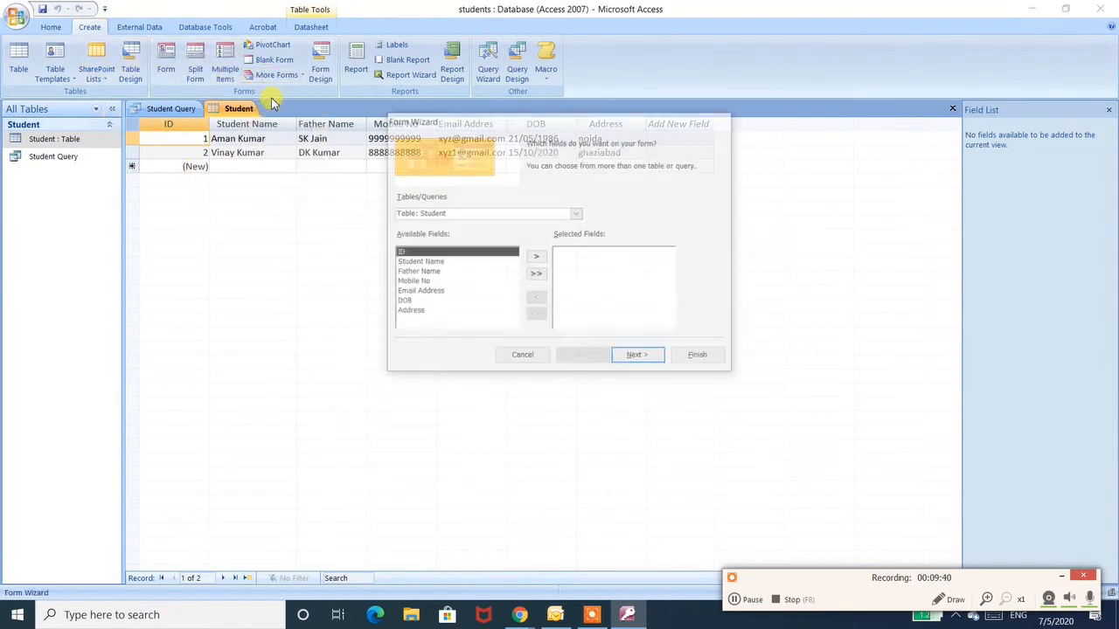
pyautogui.click(536, 273)
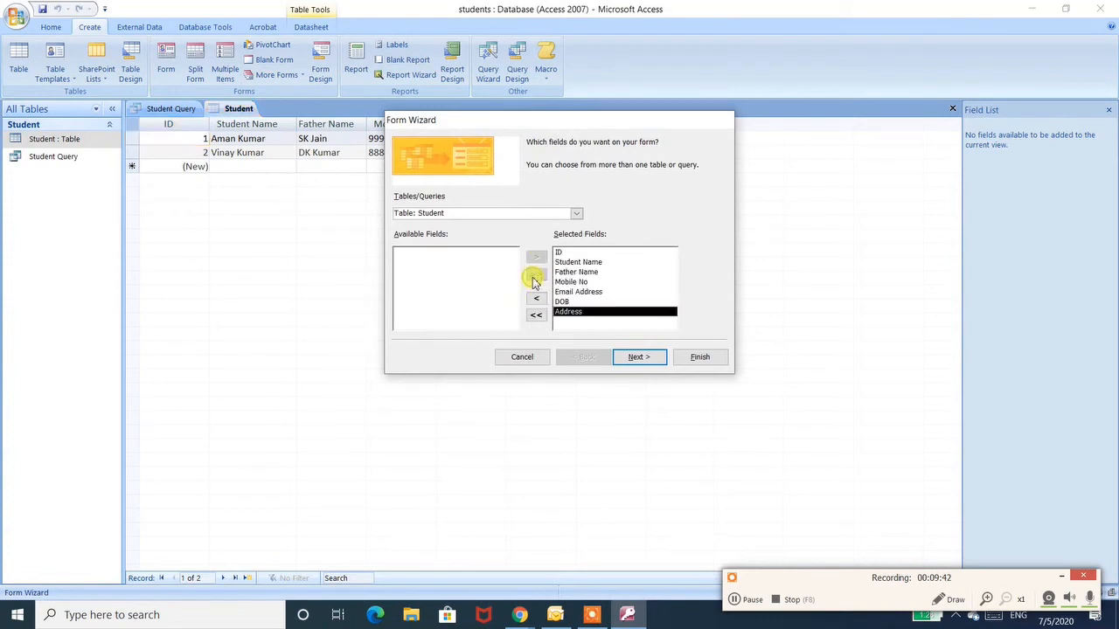
pyautogui.click(626, 358)
pyautogui.click(624, 359)
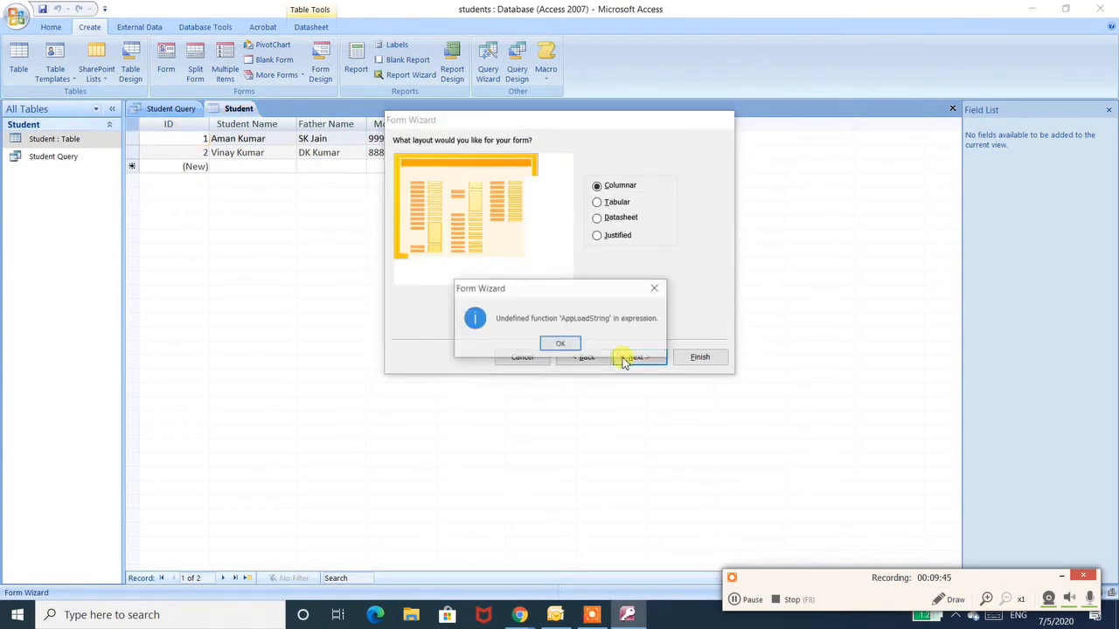
pyautogui.click(563, 346)
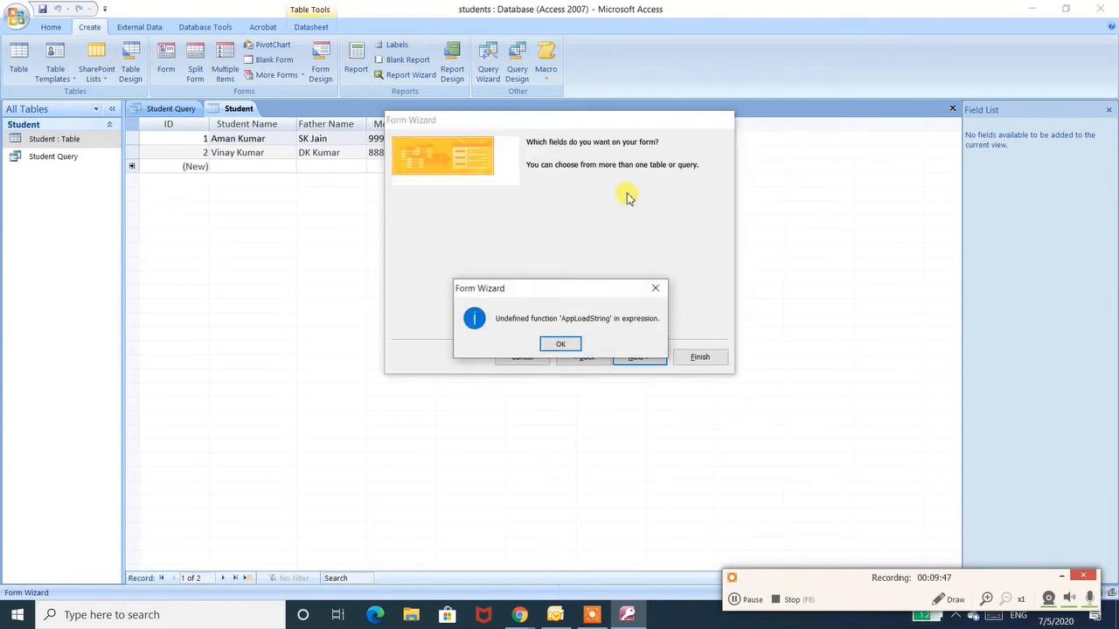
pyautogui.click(560, 346)
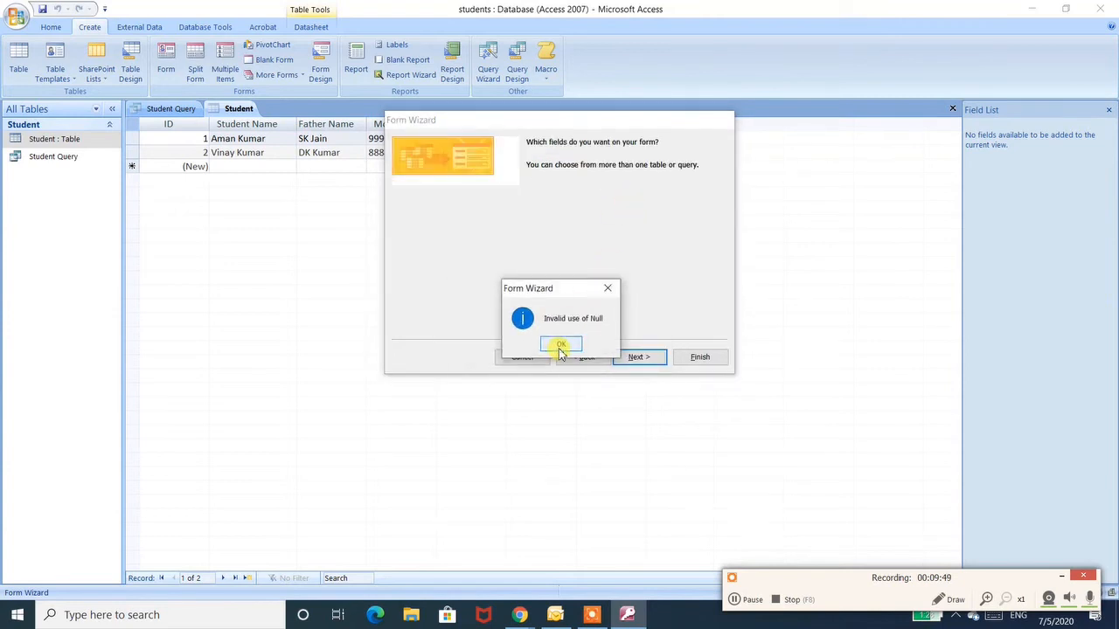
pyautogui.click(561, 346)
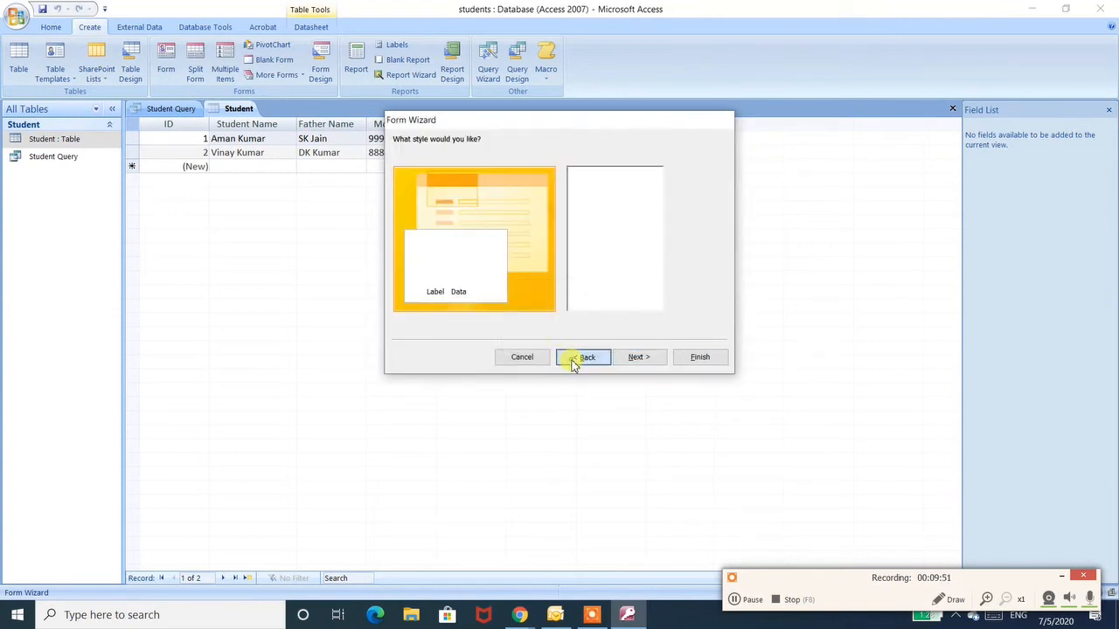
# - Go back to the layout page, choose Tabular, proceed, and dismiss the error messages
pyautogui.click(577, 357)
pyautogui.click(614, 202)
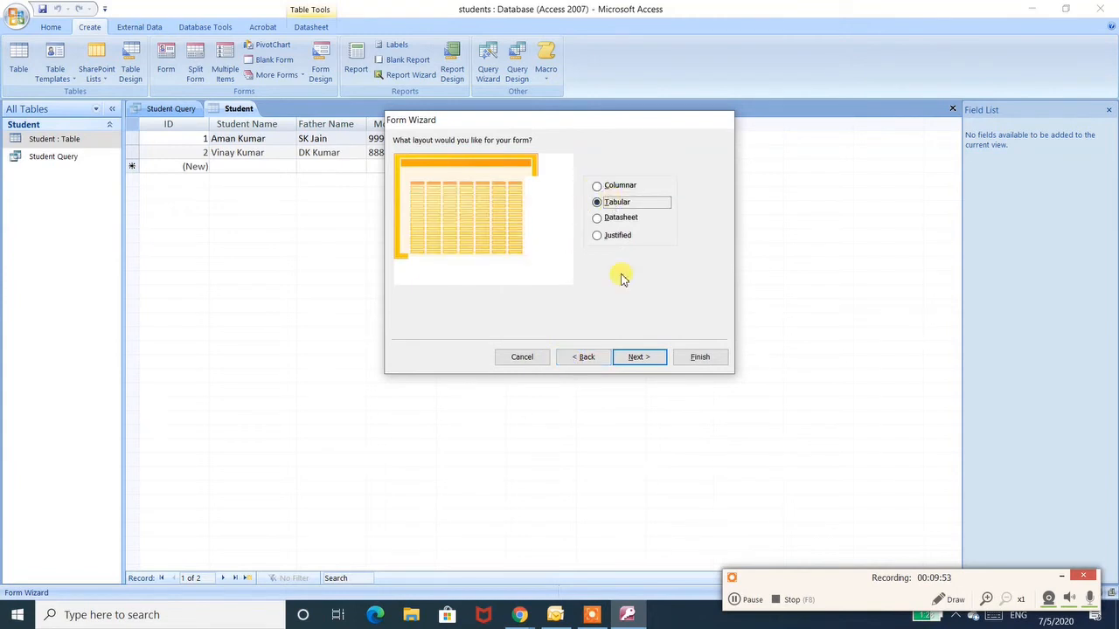
pyautogui.click(634, 358)
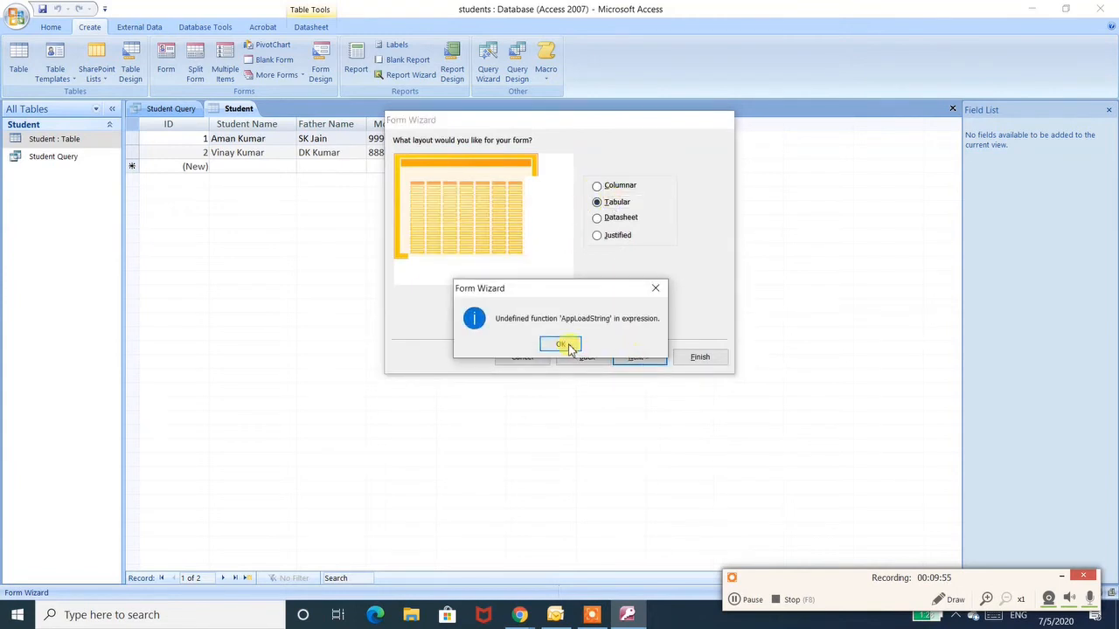
pyautogui.click(556, 344)
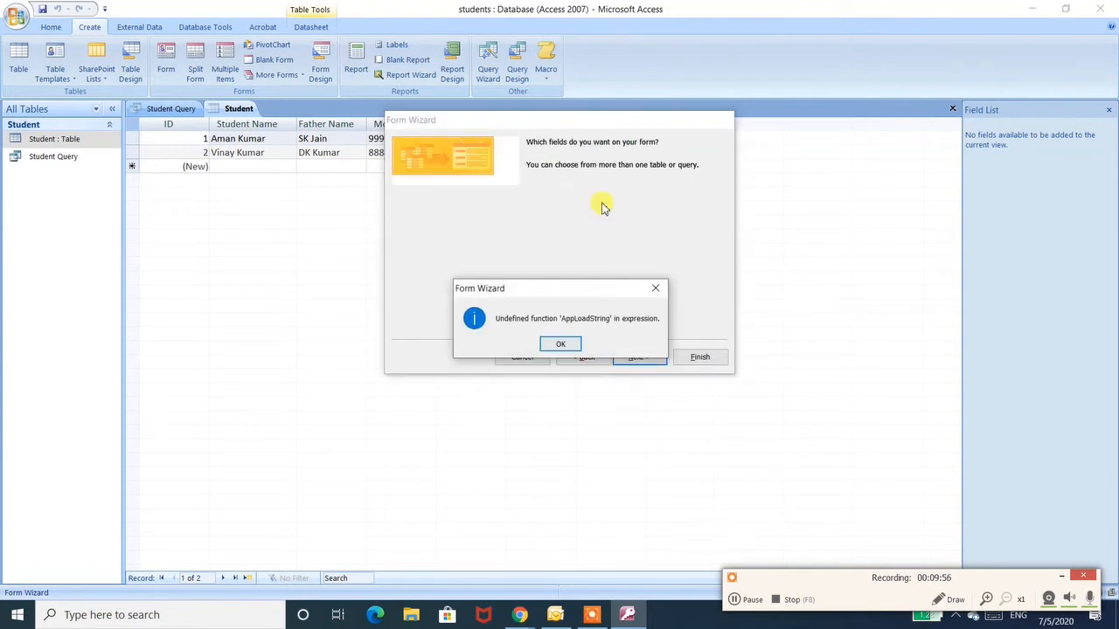
pyautogui.click(561, 345)
pyautogui.click(560, 345)
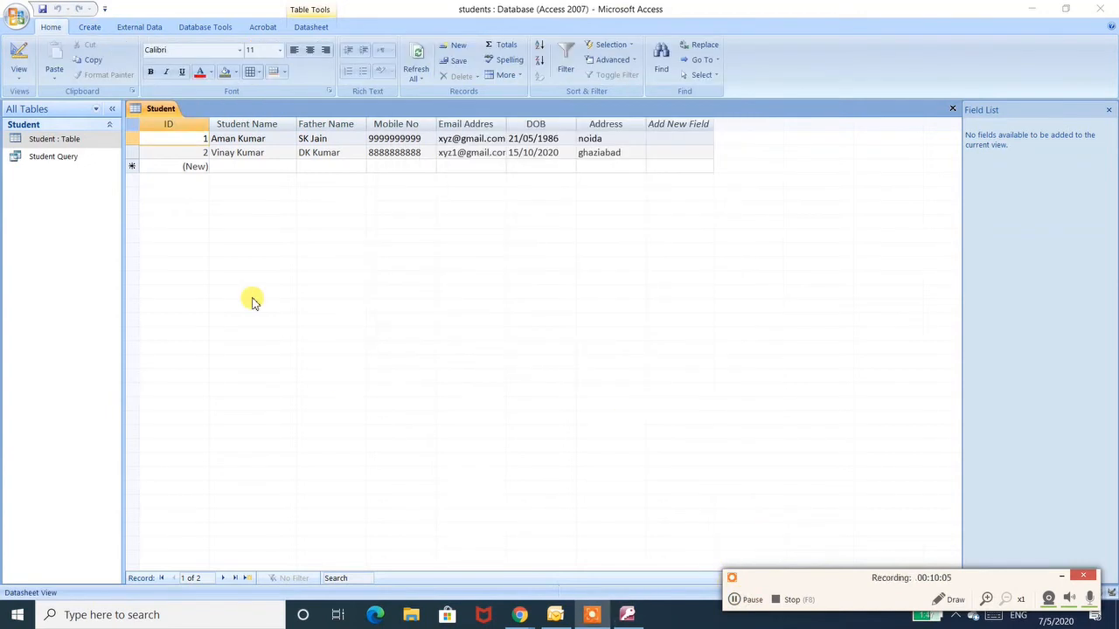
# - Create a blank form in Design view and place the ID and Student Name fields on it
pyautogui.click(91, 28)
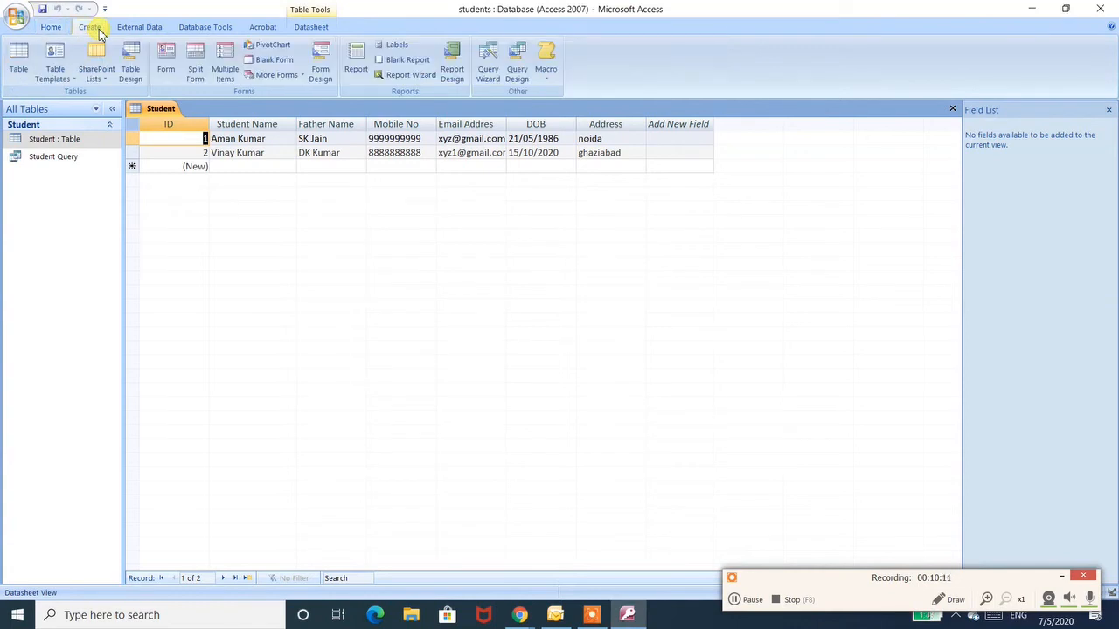
pyautogui.click(330, 74)
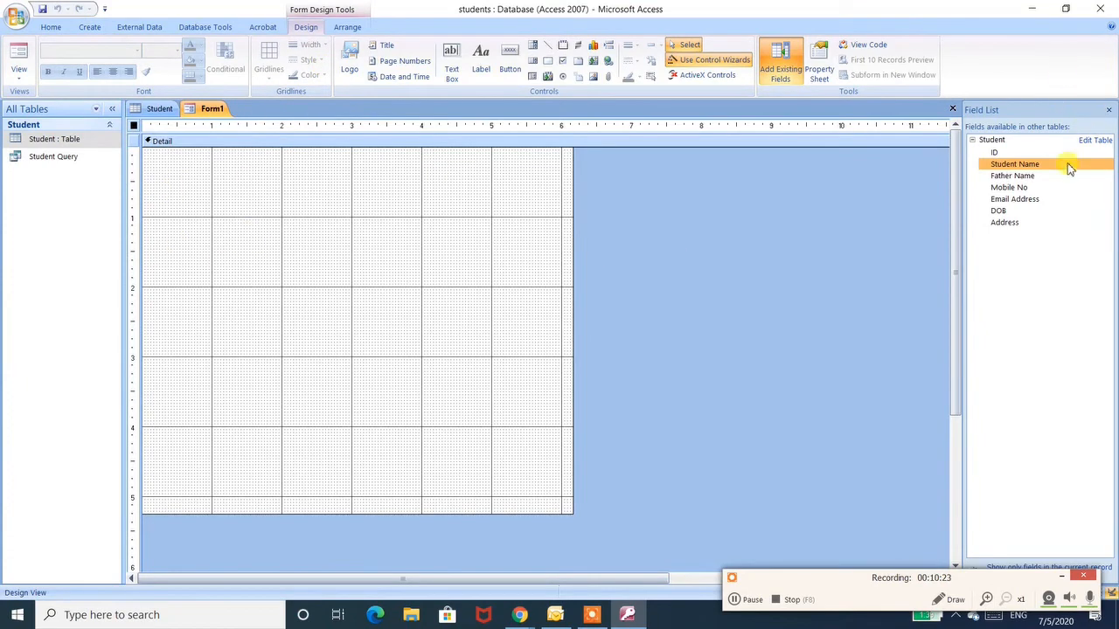
pyautogui.moveTo(1002, 153); pyautogui.dragTo(245, 211)
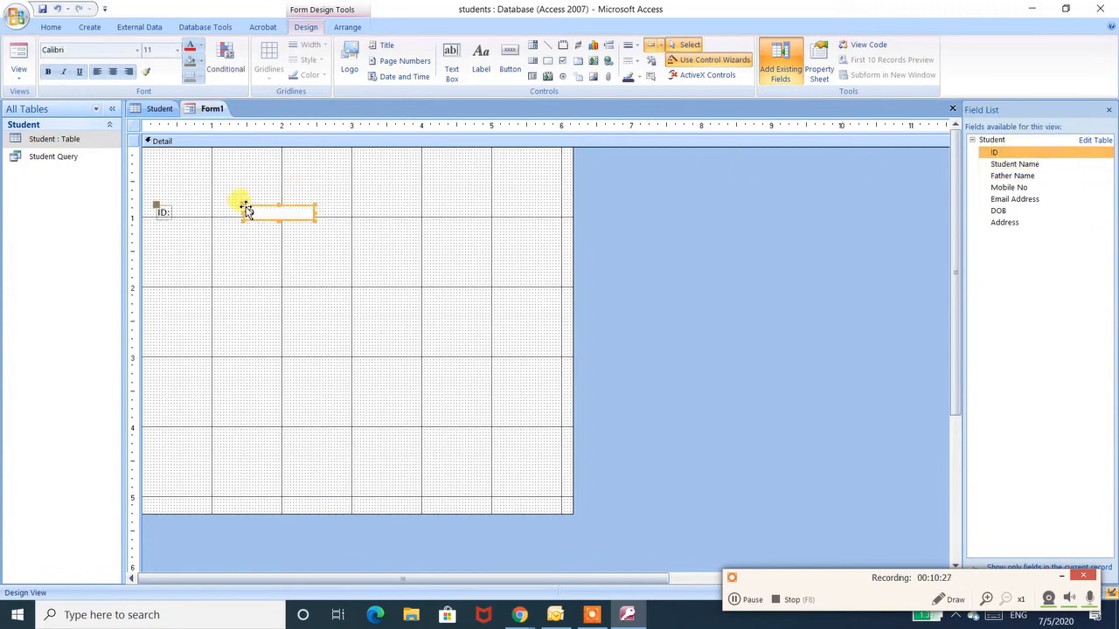
pyautogui.moveTo(992, 166); pyautogui.dragTo(203, 231)
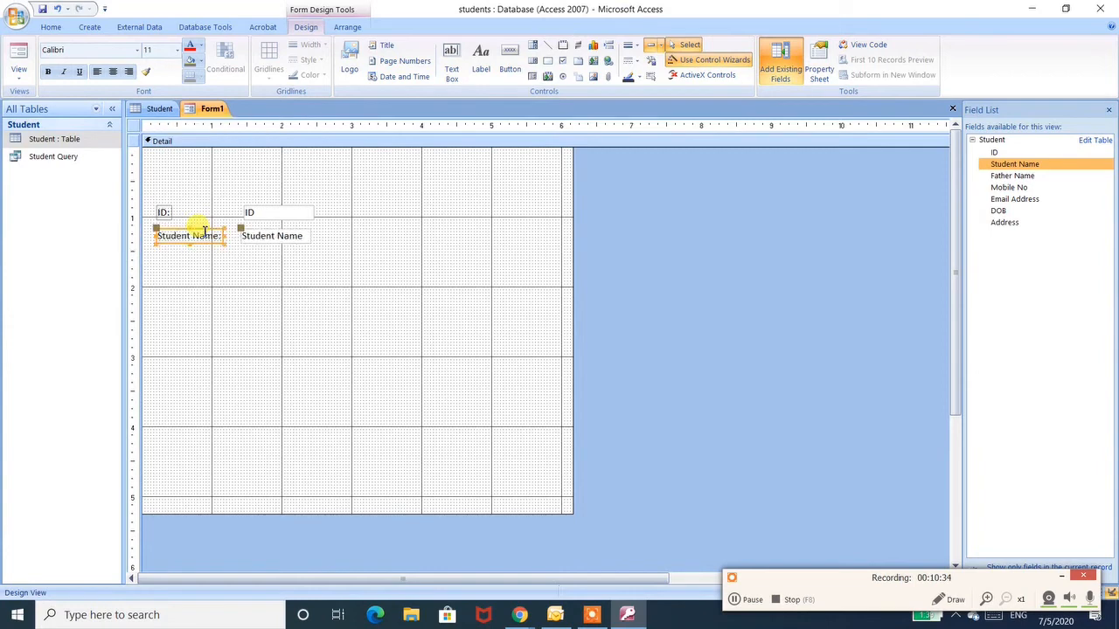
# - Try nudging the Student Name field's position left and right on the form
pyautogui.click(562, 237)
pyautogui.click(300, 234)
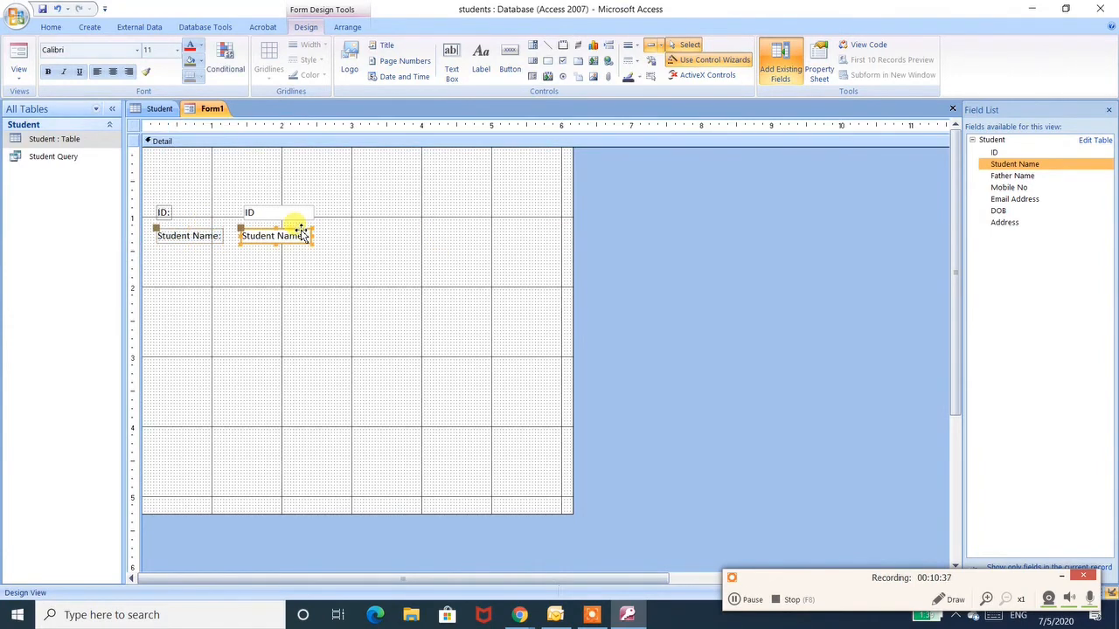
pyautogui.press('Right')
pyautogui.press('Right')
pyautogui.press('Left')
pyautogui.press('Left')
pyautogui.press('Left')
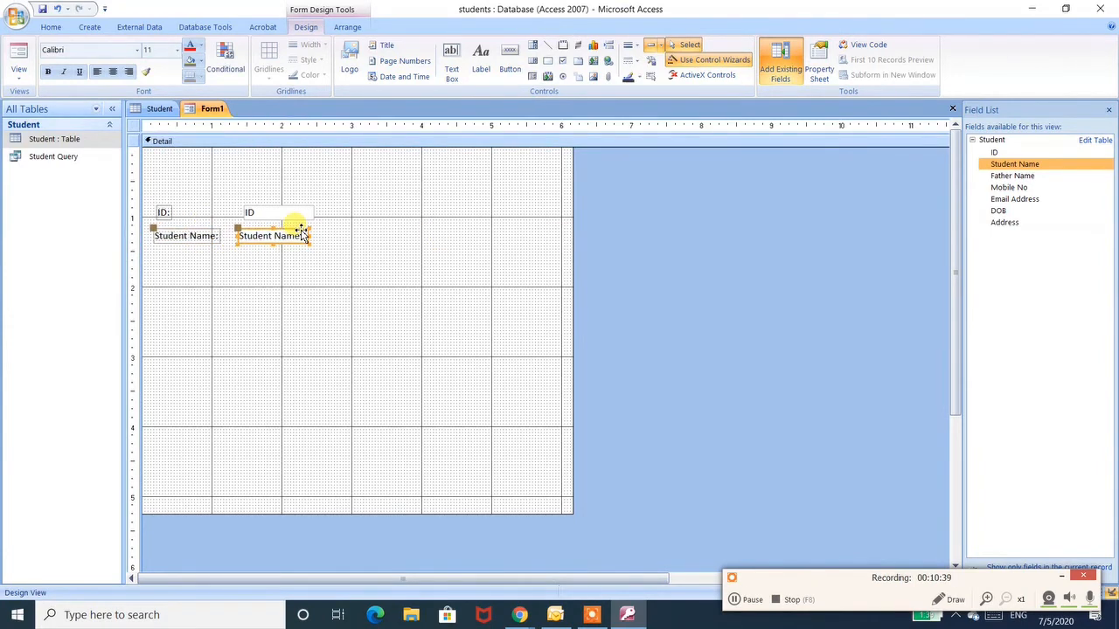
pyautogui.press('Right')
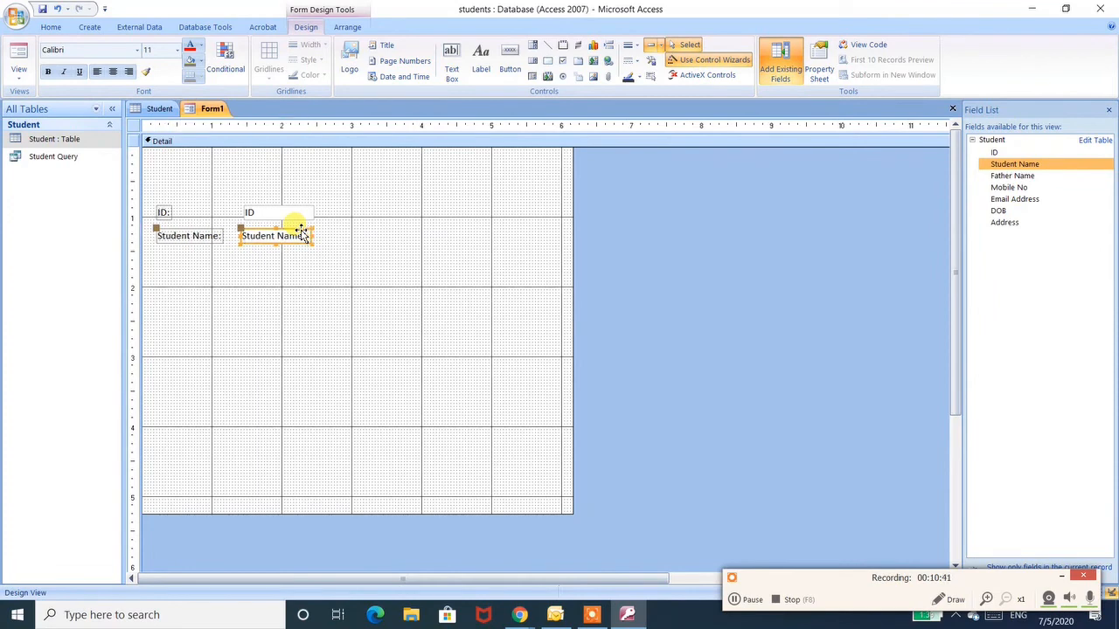
pyautogui.click(369, 294)
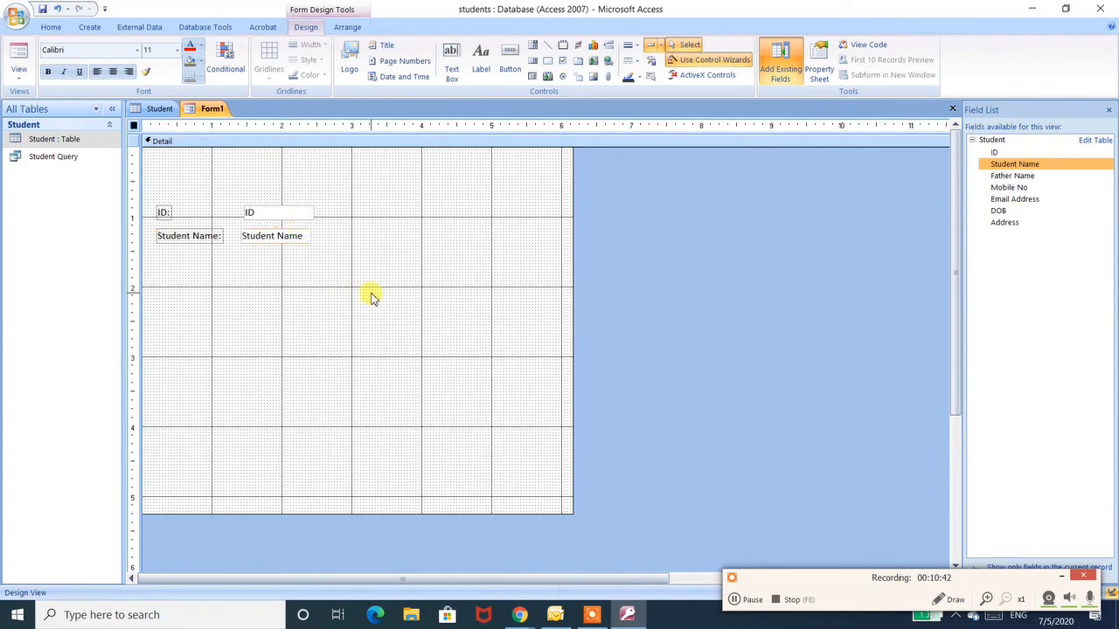
# - Add the Father Name and Mobile No fields from the field list to the form below Student Name
pyautogui.click(1005, 176)
pyautogui.moveTo(1006, 176); pyautogui.dragTo(212, 260)
pyautogui.click(198, 281)
pyautogui.click(243, 258)
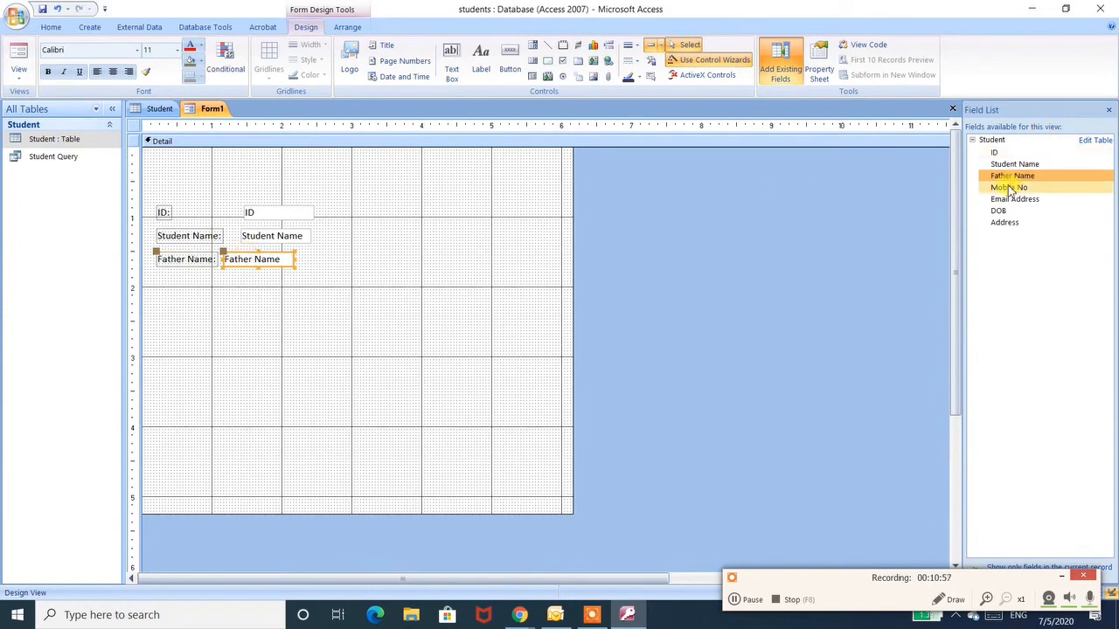
pyautogui.moveTo(1010, 190)
pyautogui.mouseDown()
pyautogui.moveTo(555, 312)
pyautogui.moveTo(180, 302)
pyautogui.moveTo(177, 285)
pyautogui.moveTo(257, 268)
pyautogui.mouseUp()
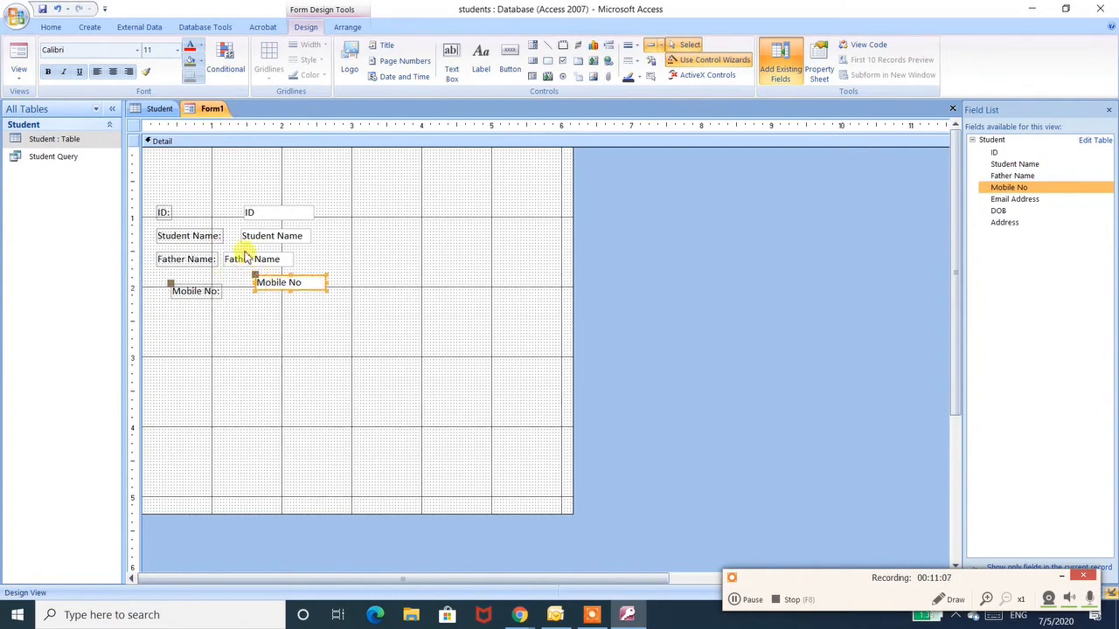
pyautogui.click(189, 280)
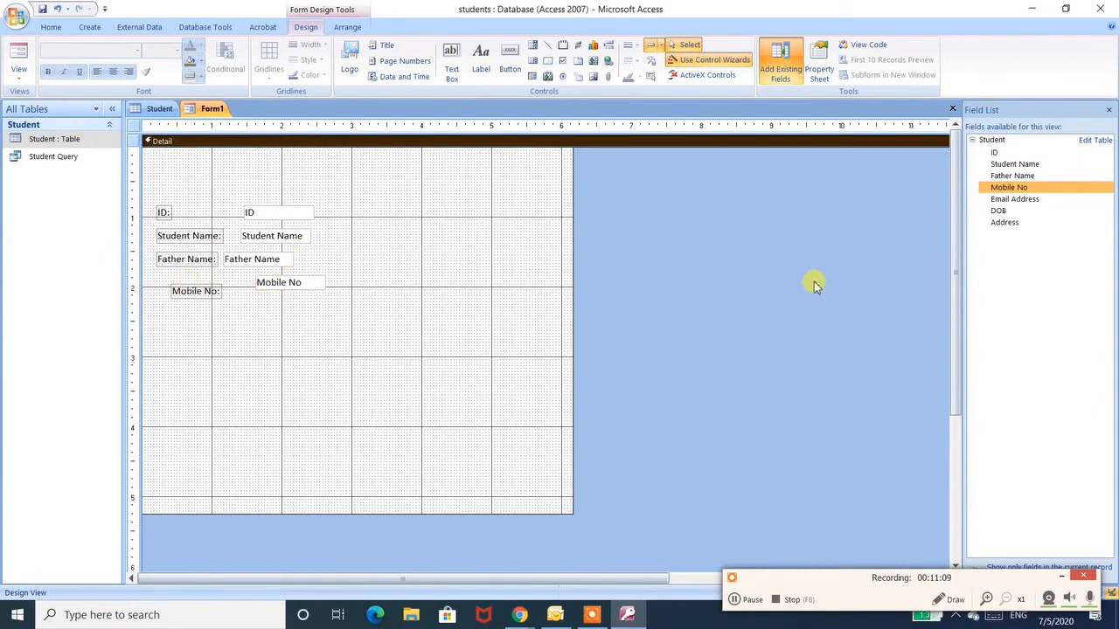
# - Add the Email Address, DOB and Address fields from the field list lower on the form
pyautogui.click(1045, 202)
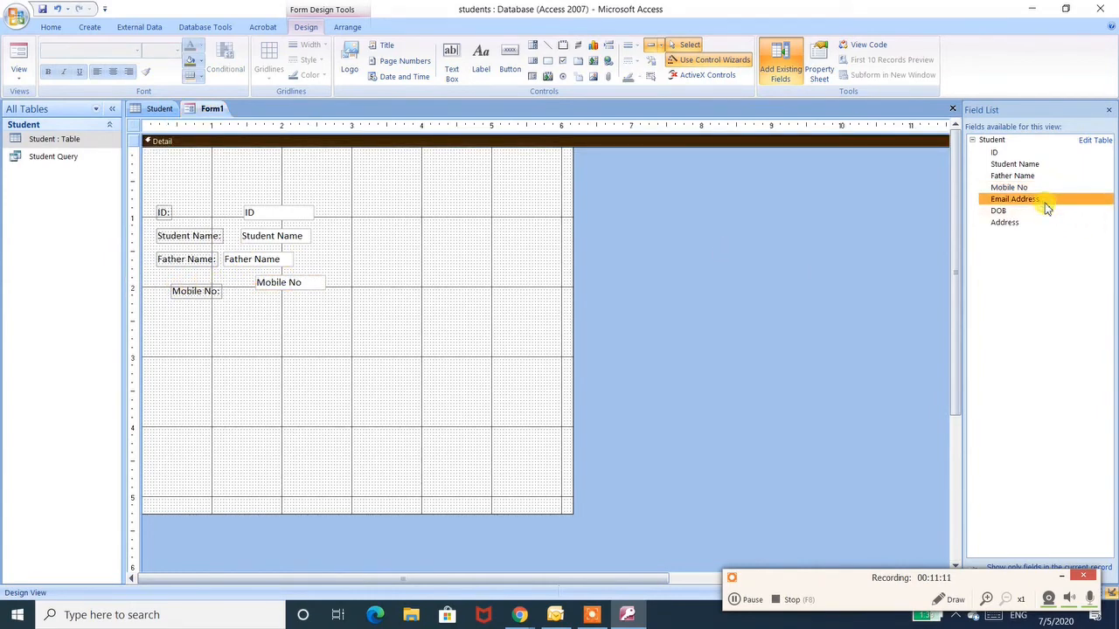
pyautogui.moveTo(1047, 208); pyautogui.dragTo(194, 336)
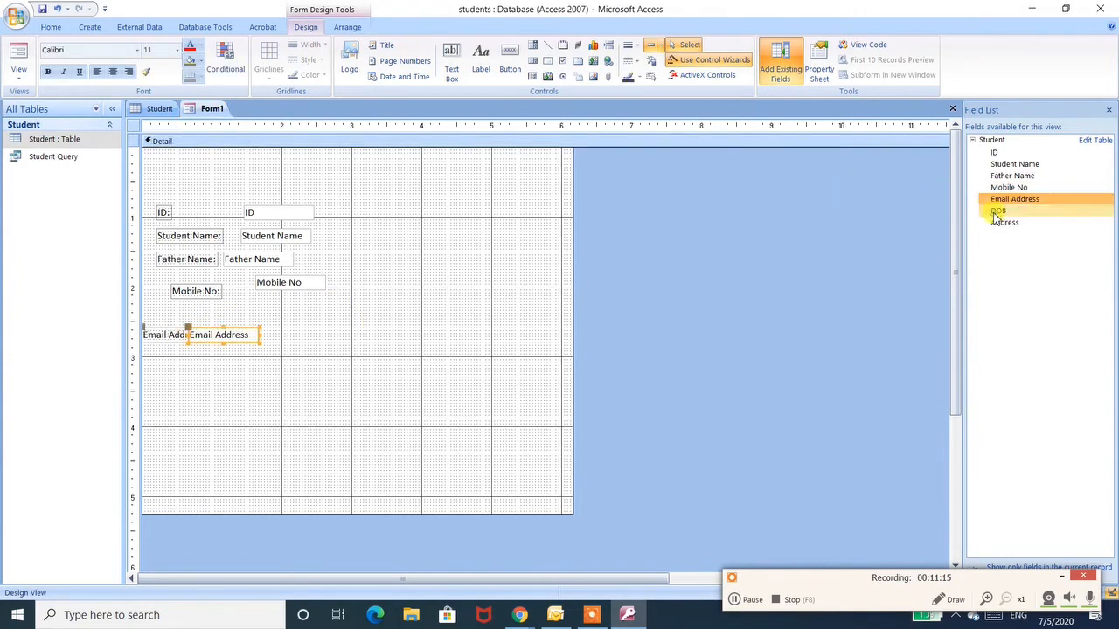
pyautogui.moveTo(997, 212); pyautogui.dragTo(210, 363)
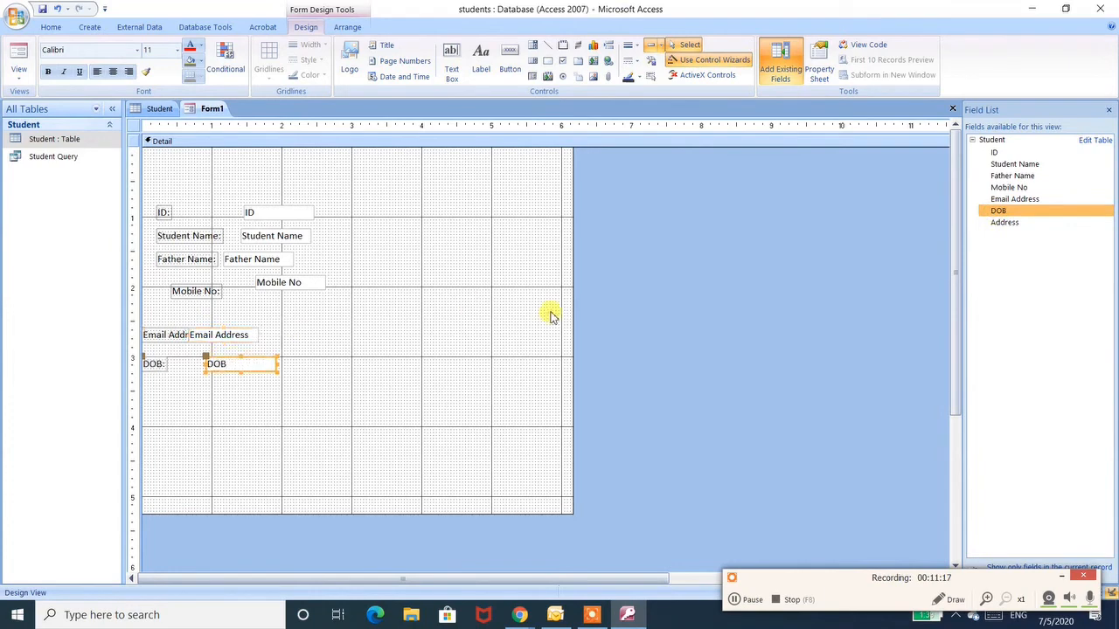
pyautogui.click(1007, 225)
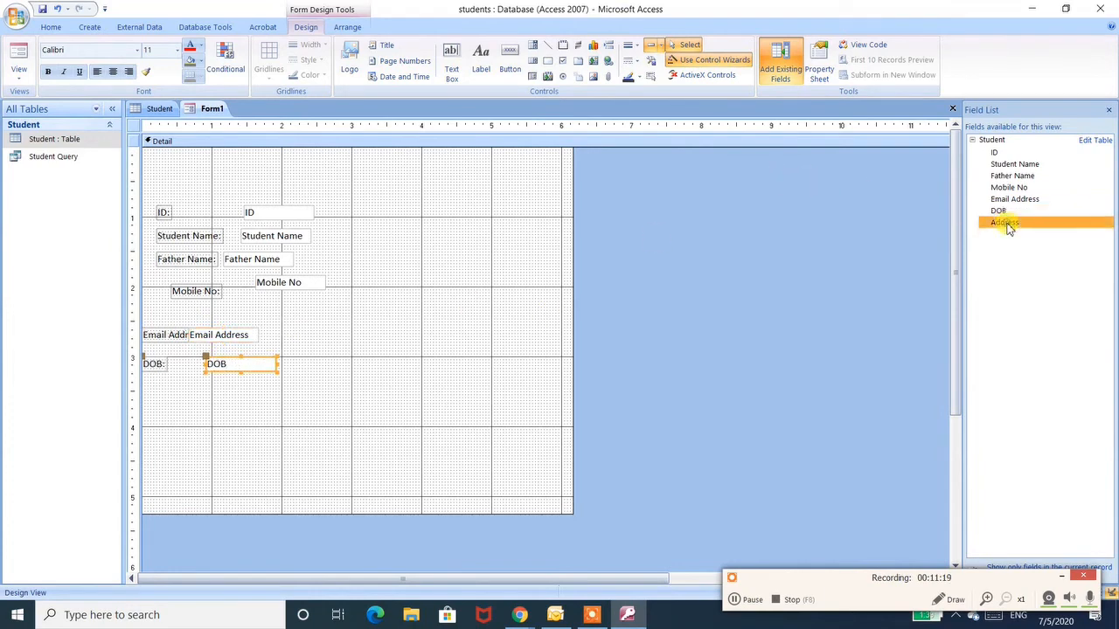
pyautogui.moveTo(1007, 227); pyautogui.dragTo(166, 393)
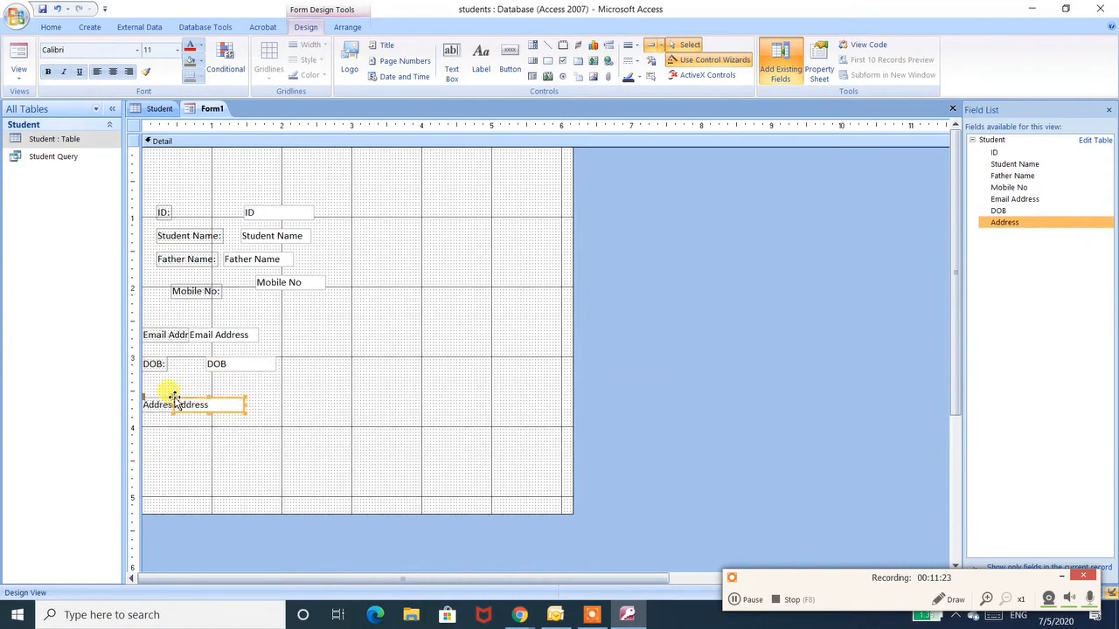
# - Nudge the Student Name text box one step right and back left again
pyautogui.click(399, 288)
pyautogui.click(261, 235)
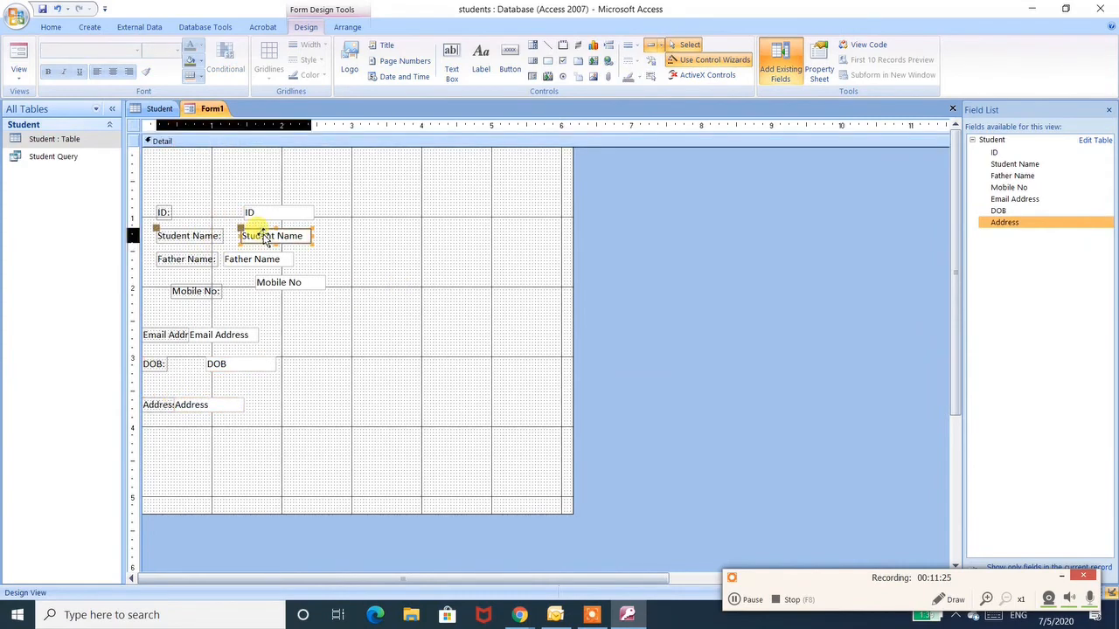
pyautogui.doubleClick(264, 235)
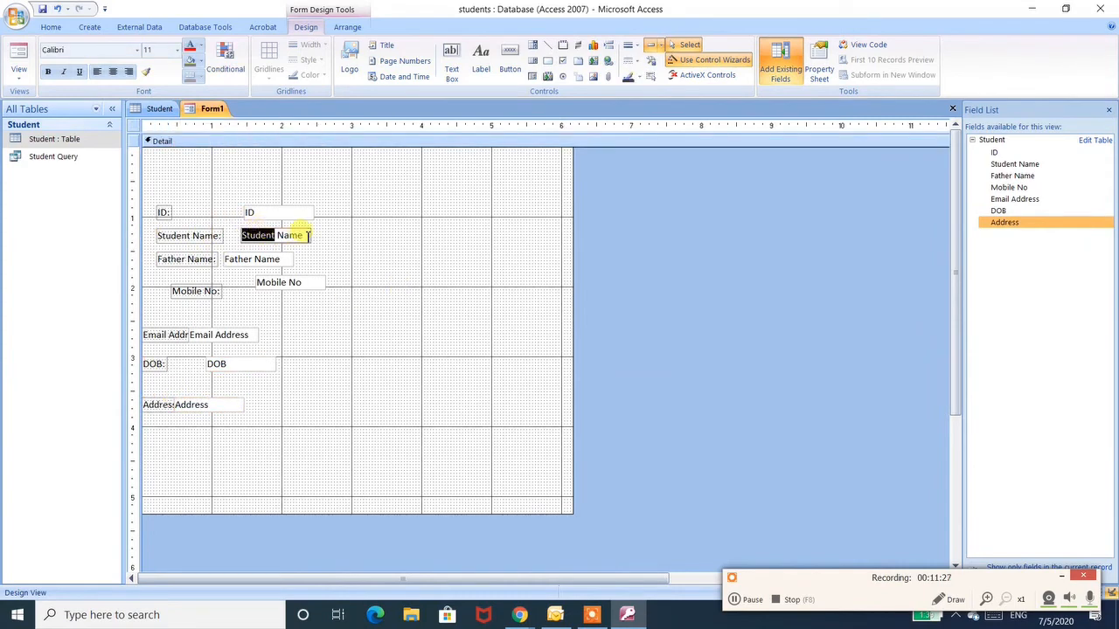
pyautogui.click(338, 235)
pyautogui.click(297, 234)
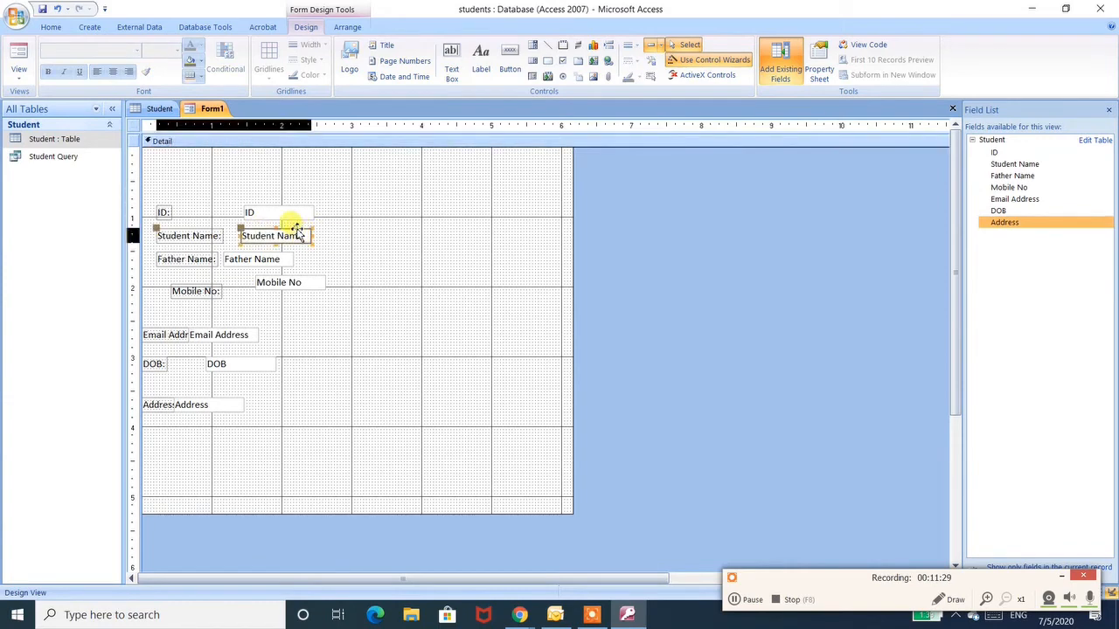
pyautogui.press('Right')
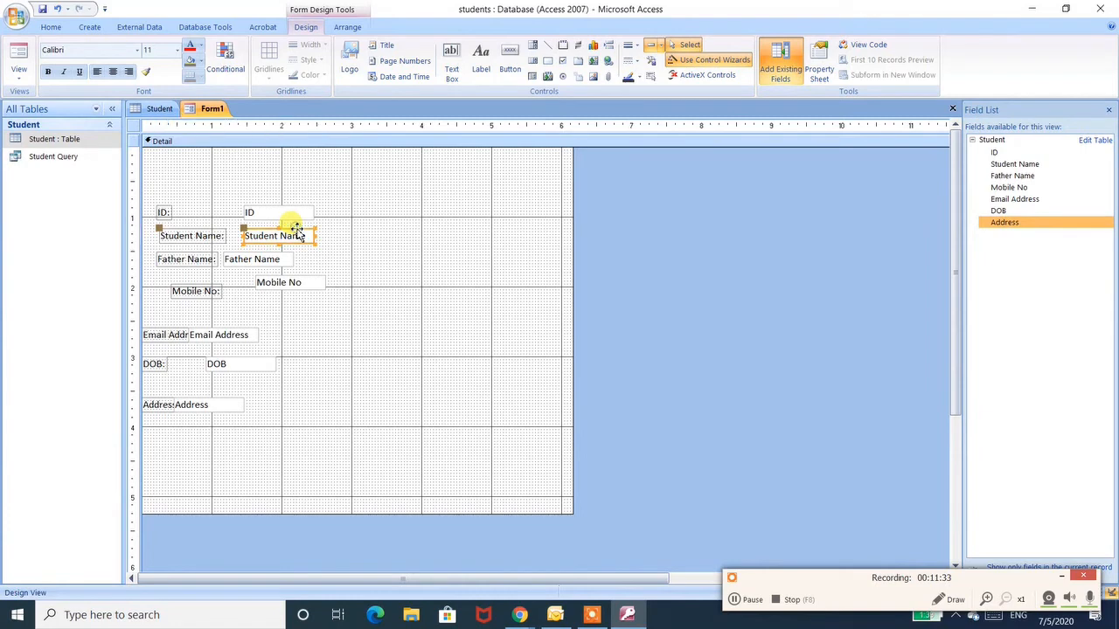
pyautogui.press('Left')
pyautogui.press('Left')
pyautogui.press('Left')
# - Open the property sheet for the Father Name text box
pyautogui.click(235, 263)
pyautogui.rightClick(236, 262)
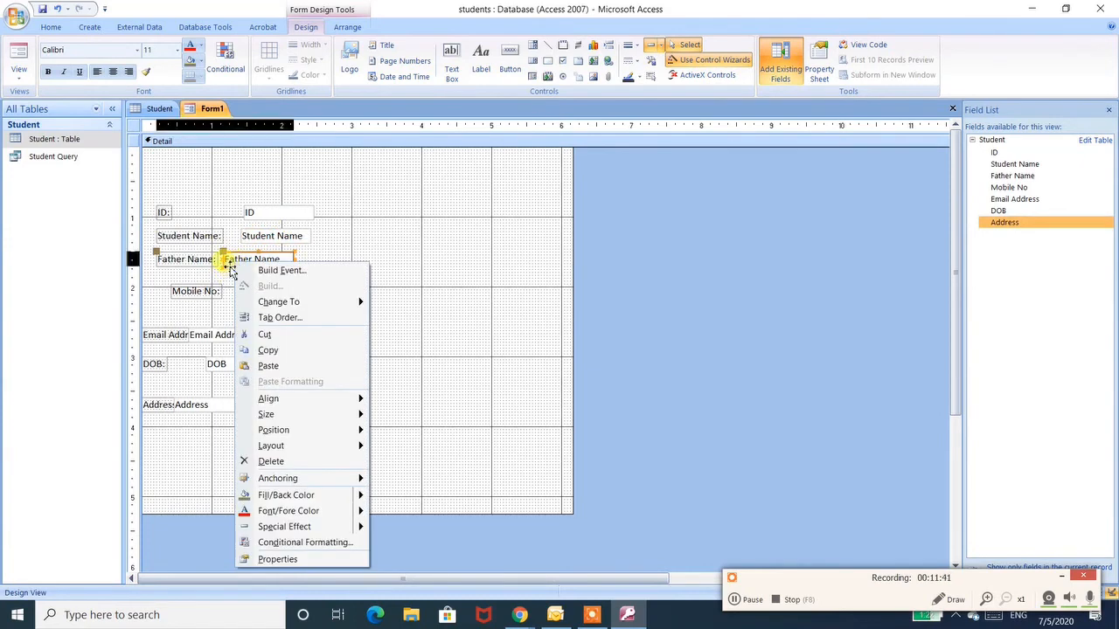
pyautogui.click(228, 269)
pyautogui.doubleClick(230, 269)
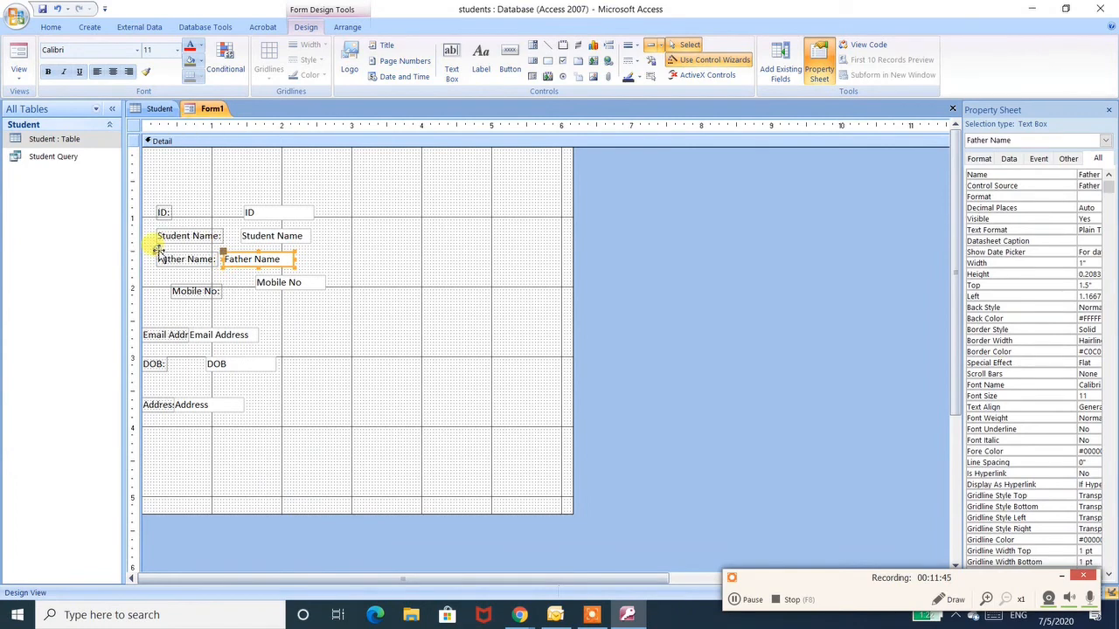
# - Move the Mobile No label and text box up directly beneath the Father Name row
pyautogui.click(216, 294)
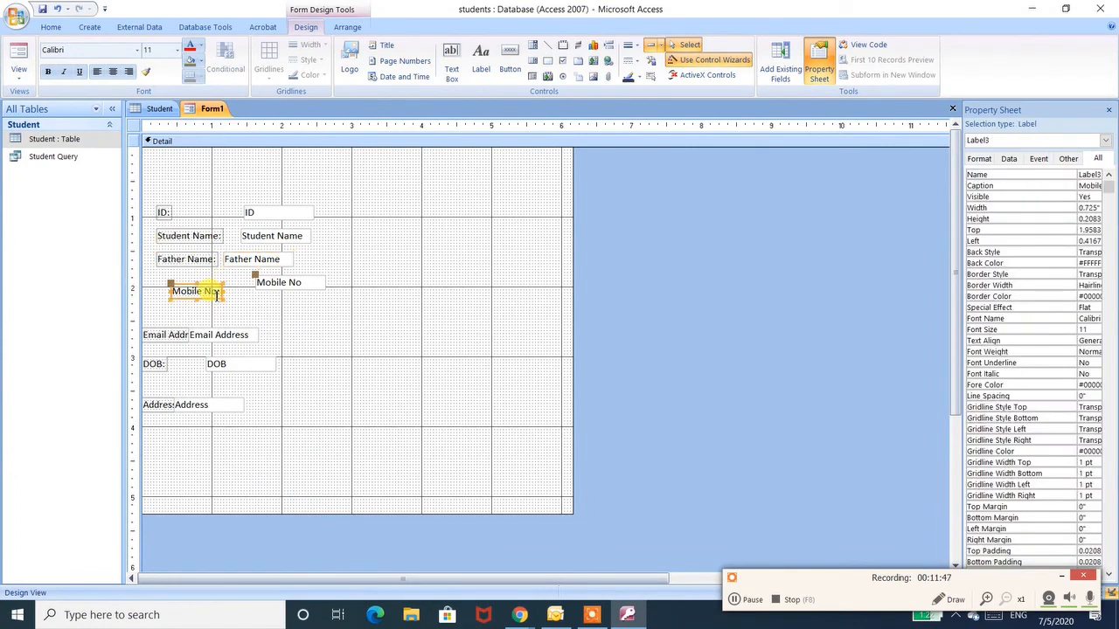
pyautogui.moveTo(217, 295); pyautogui.dragTo(205, 282)
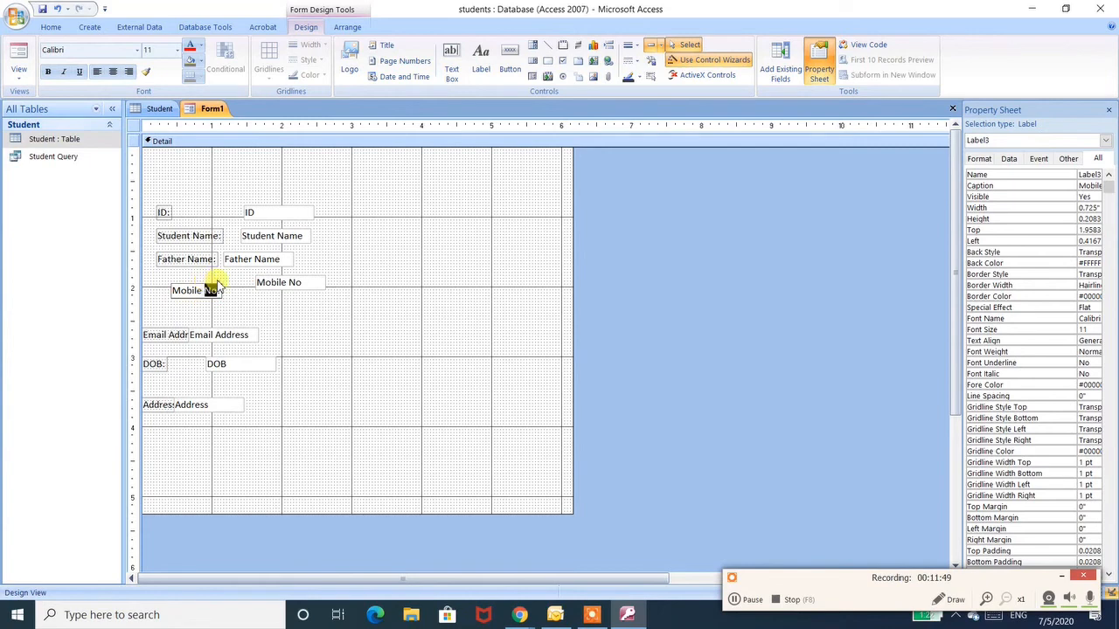
pyautogui.click(219, 282)
pyautogui.click(213, 295)
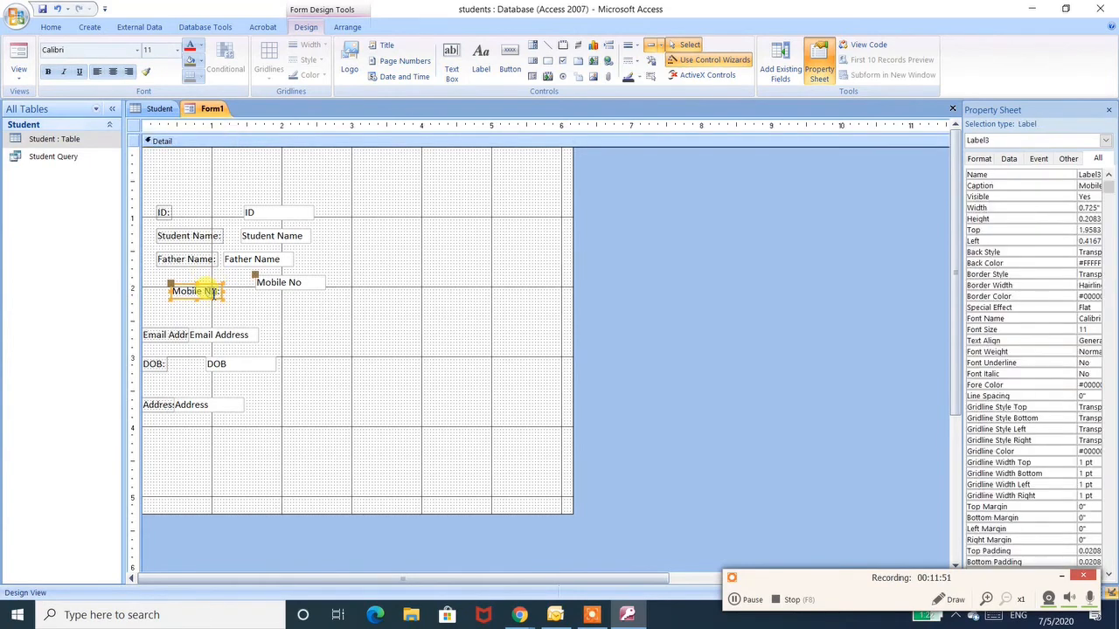
pyautogui.moveTo(214, 290)
pyautogui.mouseDown()
pyautogui.moveTo(201, 264)
pyautogui.moveTo(199, 278)
pyautogui.mouseUp()
pyautogui.click(281, 275)
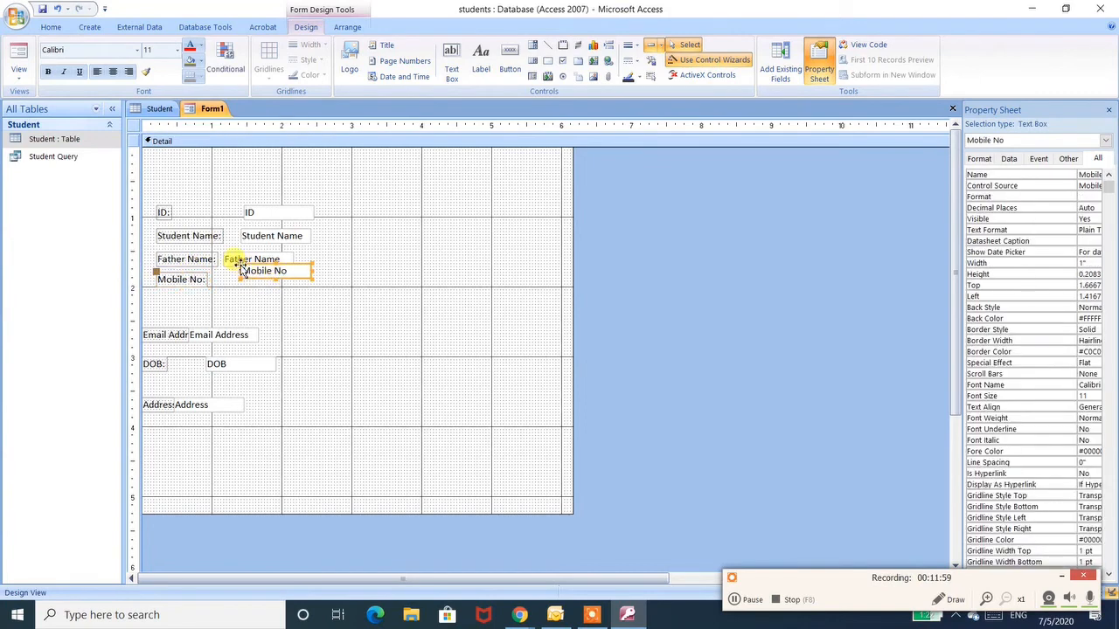
pyautogui.moveTo(243, 268); pyautogui.dragTo(227, 280)
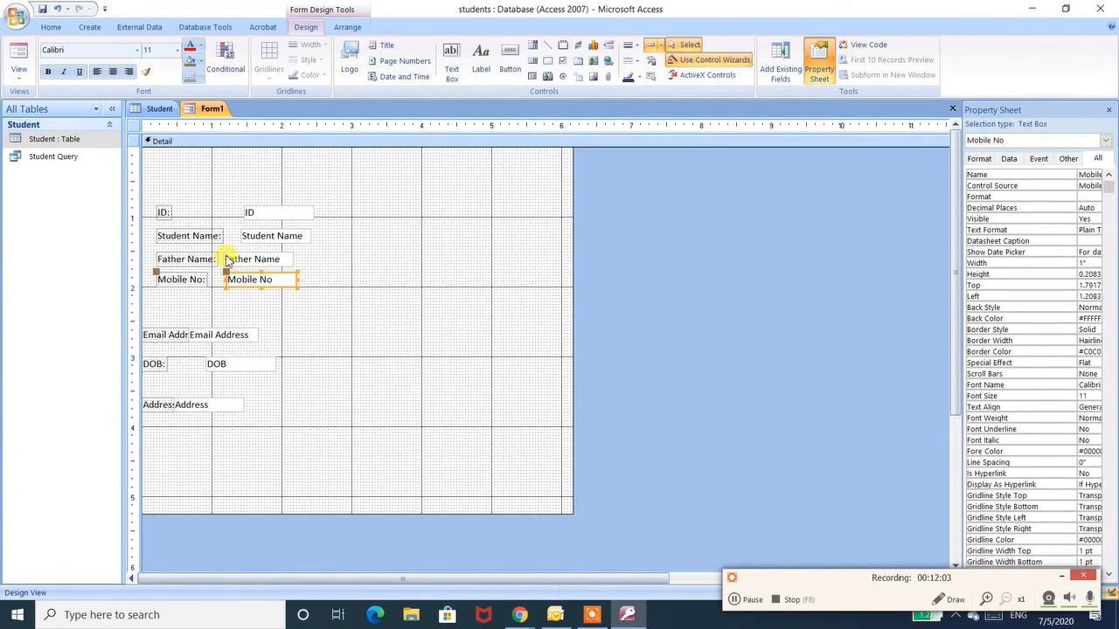
# - Align the Father Name and Mobile No text boxes with the Student Name text box
pyautogui.click(225, 259)
pyautogui.moveTo(222, 246)
pyautogui.mouseDown()
pyautogui.moveTo(248, 252)
pyautogui.moveTo(237, 250)
pyautogui.mouseUp()
pyautogui.click(230, 280)
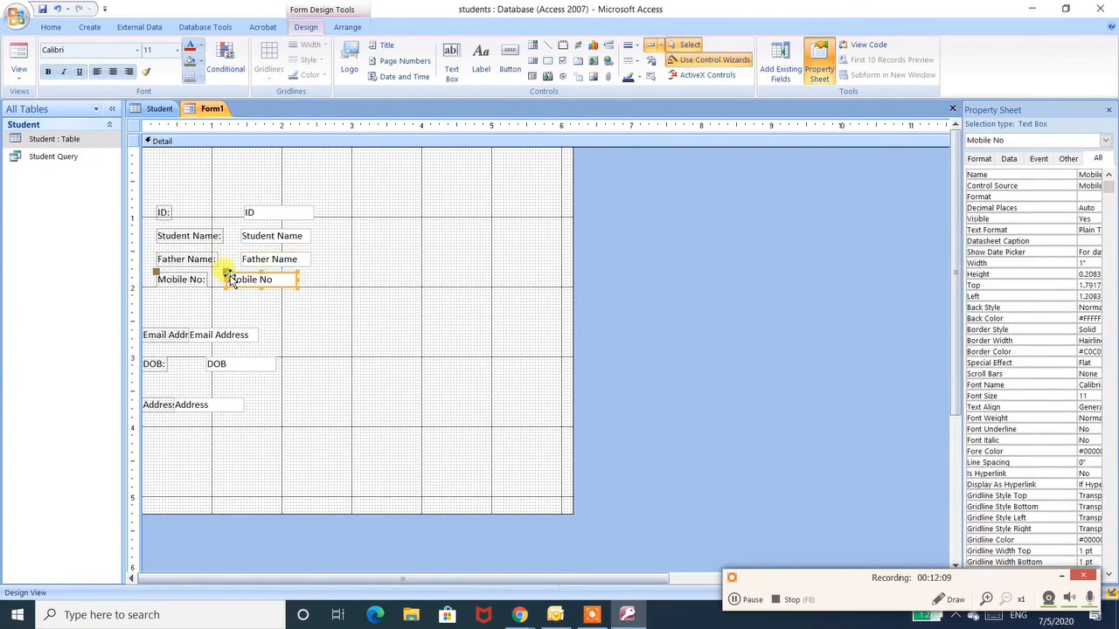
pyautogui.moveTo(225, 274); pyautogui.dragTo(242, 271)
pyautogui.click(268, 325)
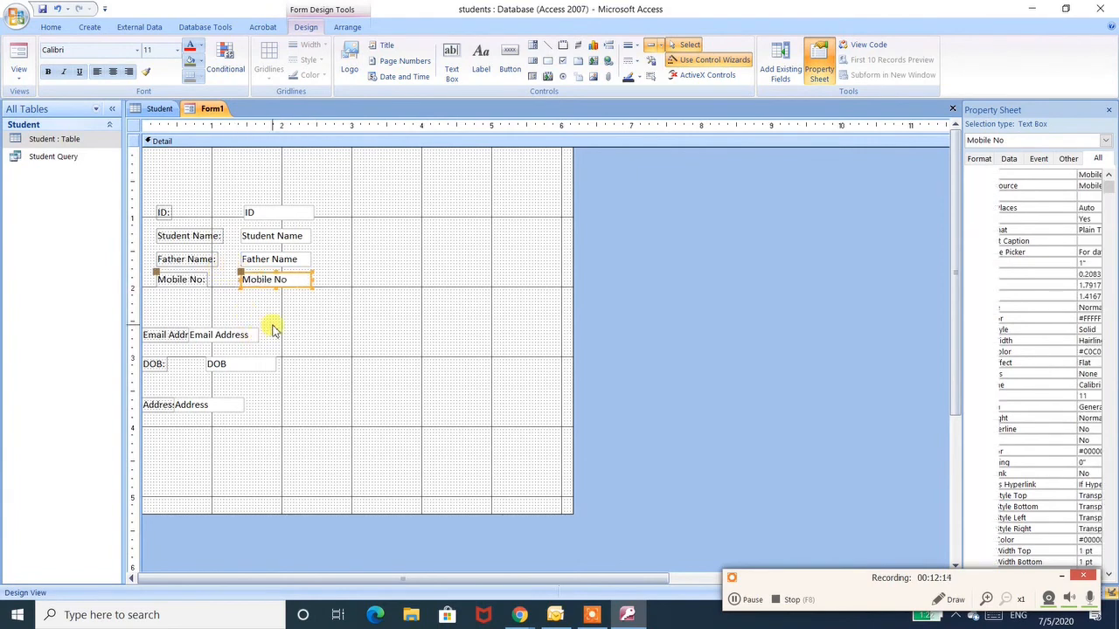
# - Move the Email Address text box and label up beneath the Mobile No row, aligned with the others
pyautogui.click(192, 339)
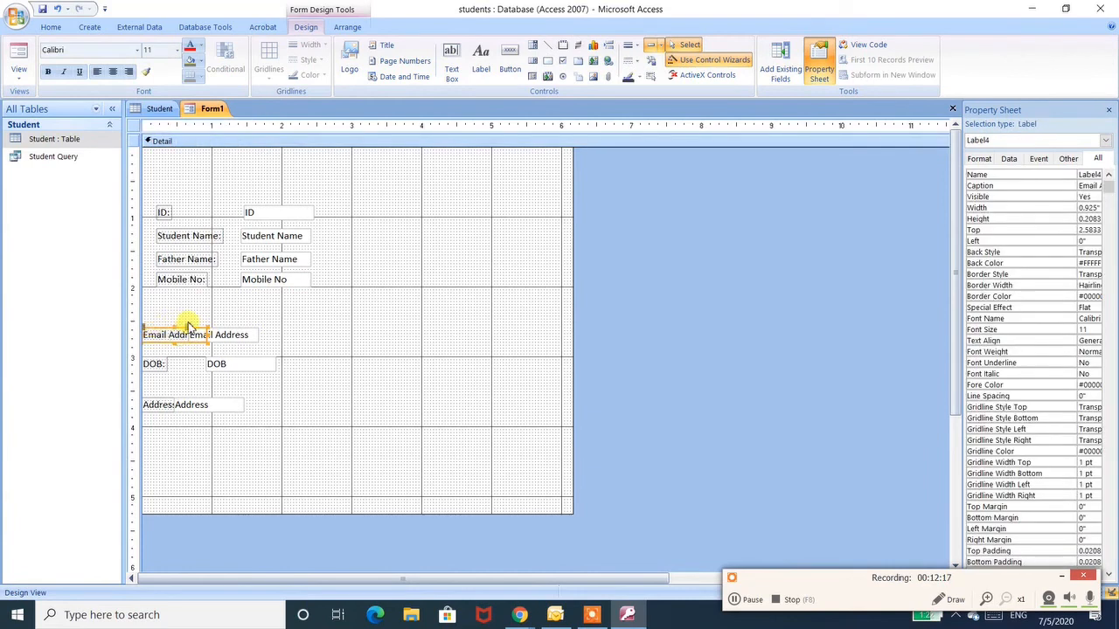
pyautogui.moveTo(189, 329); pyautogui.dragTo(241, 296)
pyautogui.moveTo(146, 330); pyautogui.dragTo(162, 299)
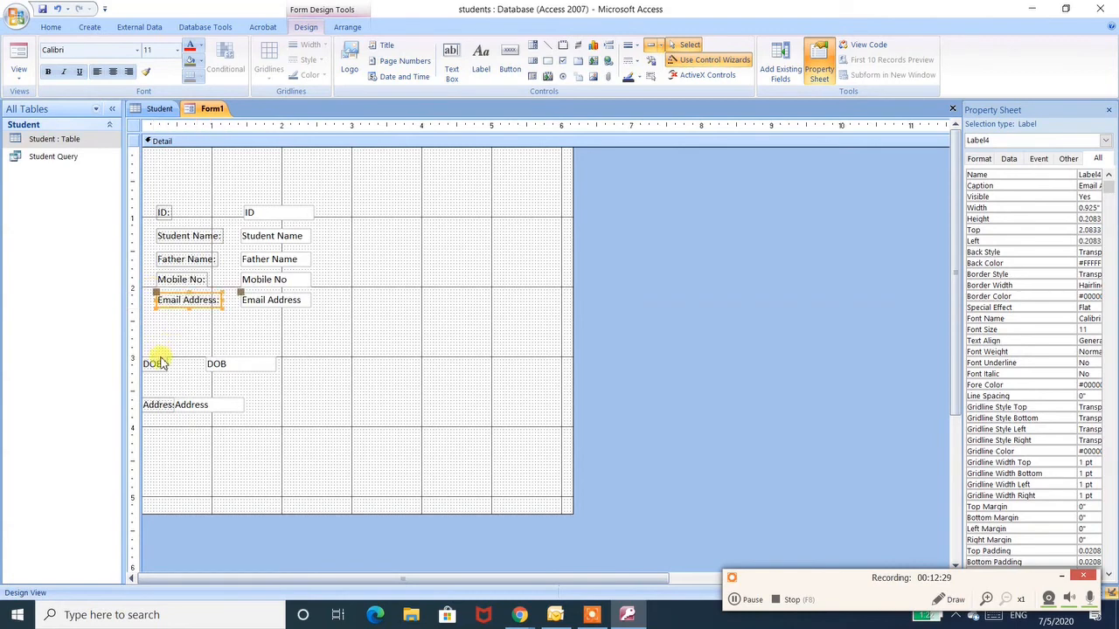
# - Move the DOB label and text box up beneath the Email Address row, aligned with the others
pyautogui.click(155, 363)
pyautogui.moveTo(149, 360); pyautogui.dragTo(163, 318)
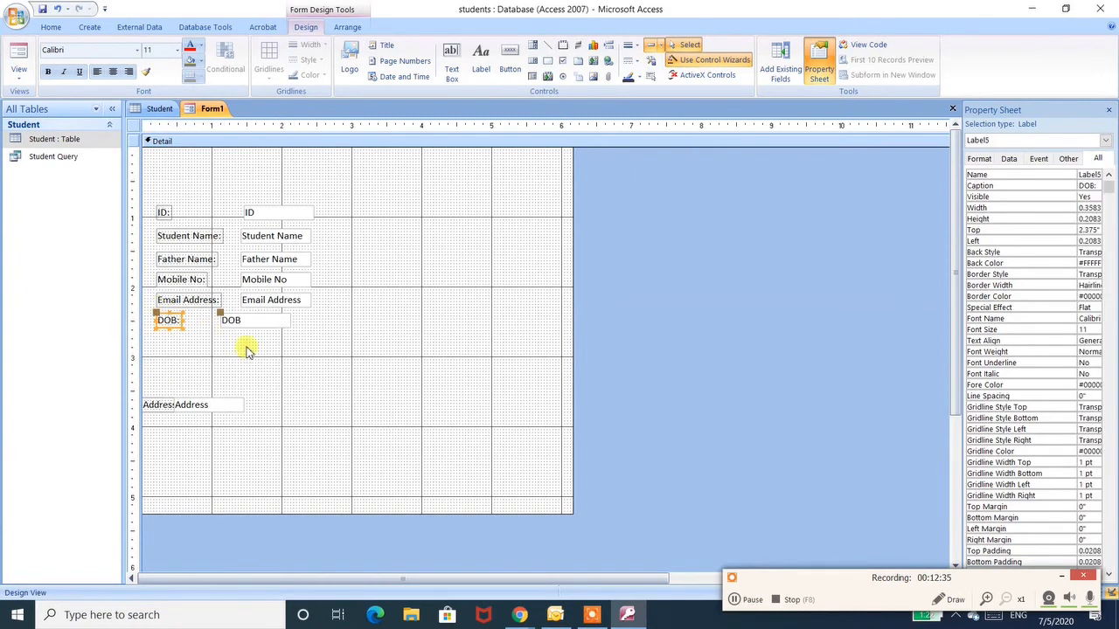
pyautogui.click(219, 322)
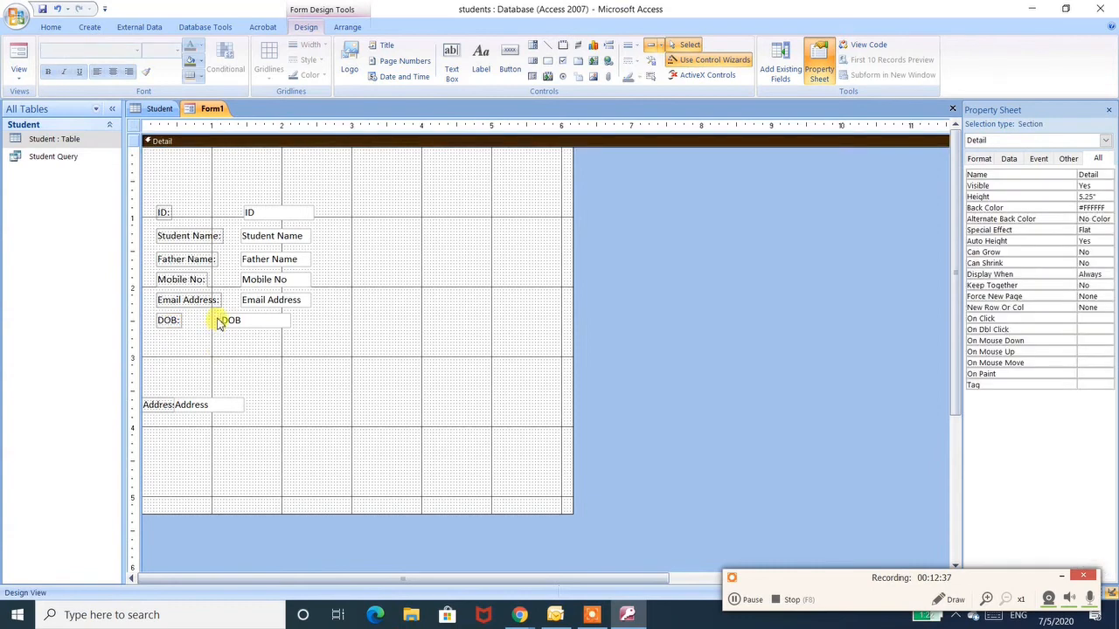
pyautogui.click(226, 322)
pyautogui.moveTo(218, 311); pyautogui.dragTo(242, 315)
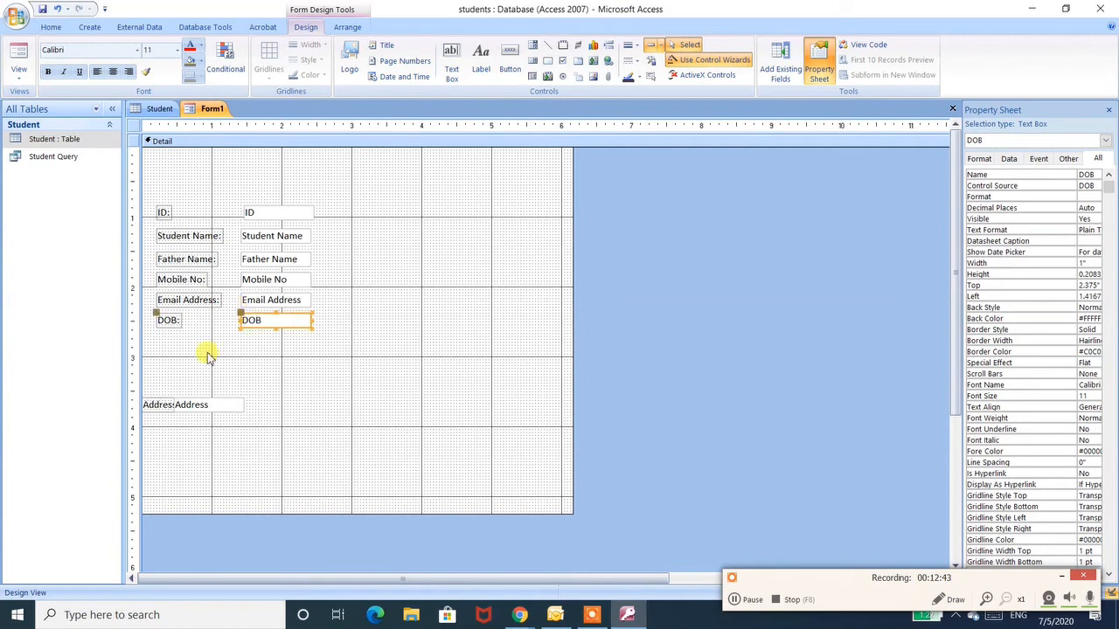
# - Move the Address label and text box up beneath the DOB row, aligned with the others
pyautogui.click(149, 401)
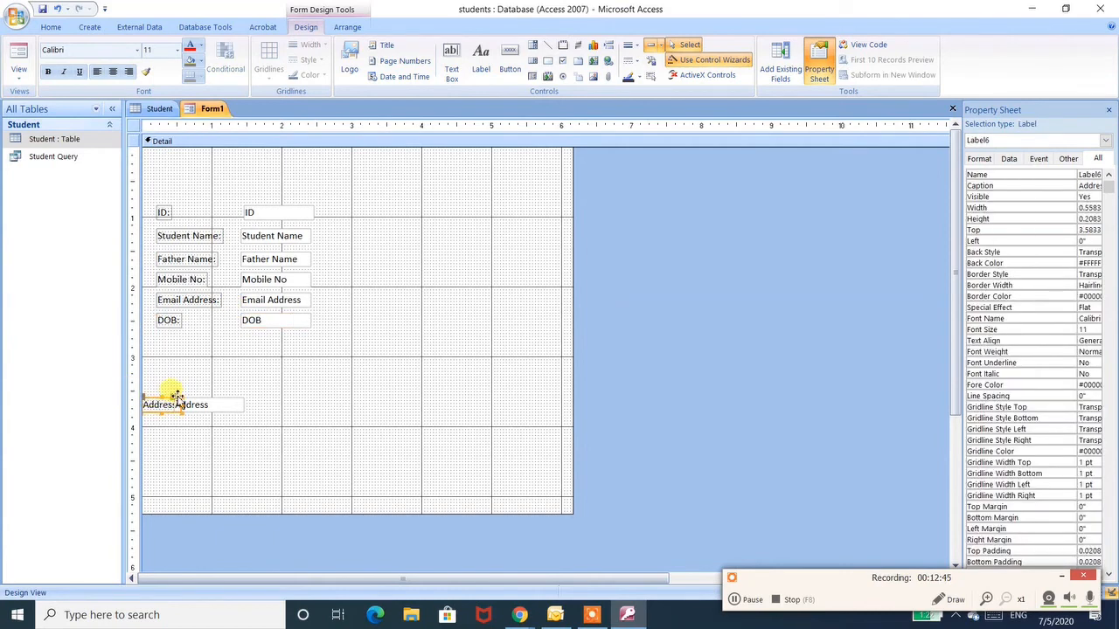
pyautogui.moveTo(177, 398); pyautogui.dragTo(245, 338)
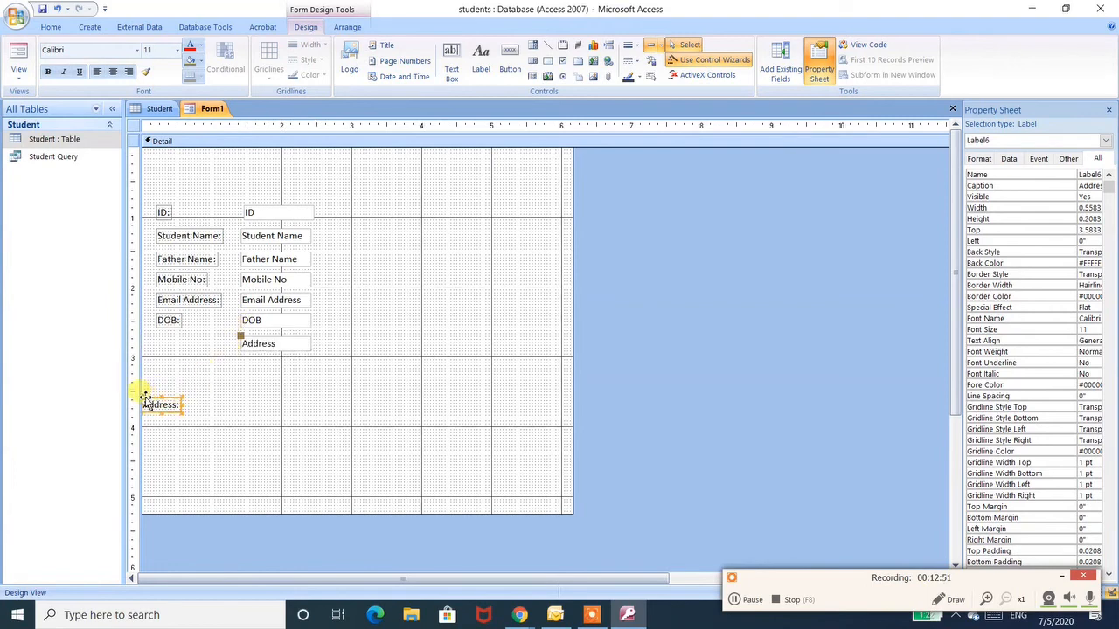
pyautogui.moveTo(146, 398); pyautogui.dragTo(161, 340)
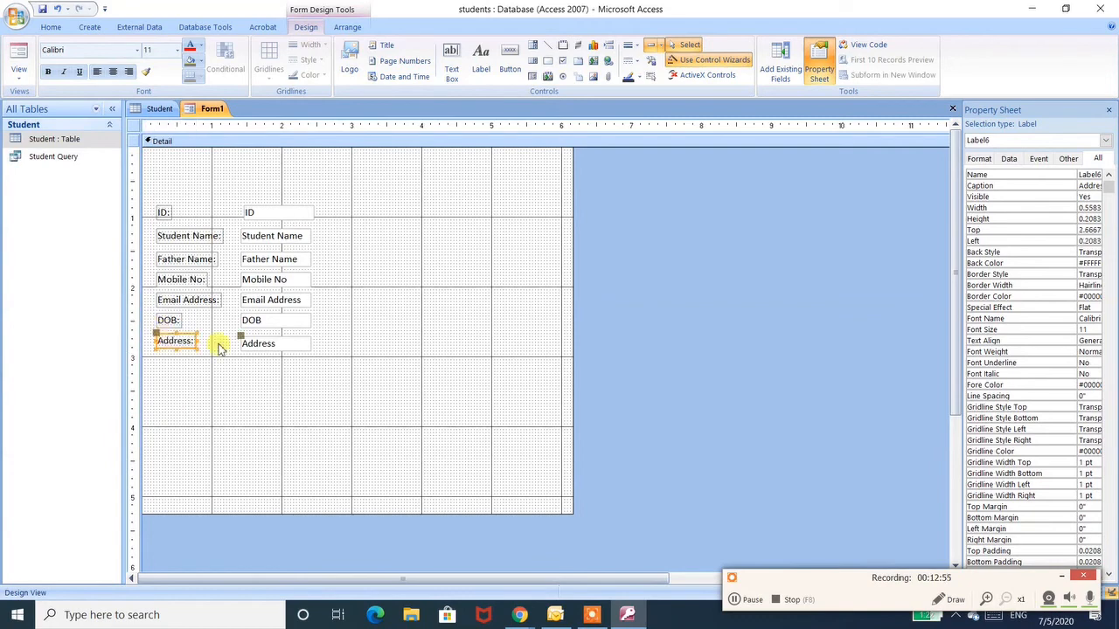
pyautogui.moveTo(242, 336); pyautogui.dragTo(242, 328)
pyautogui.click(297, 385)
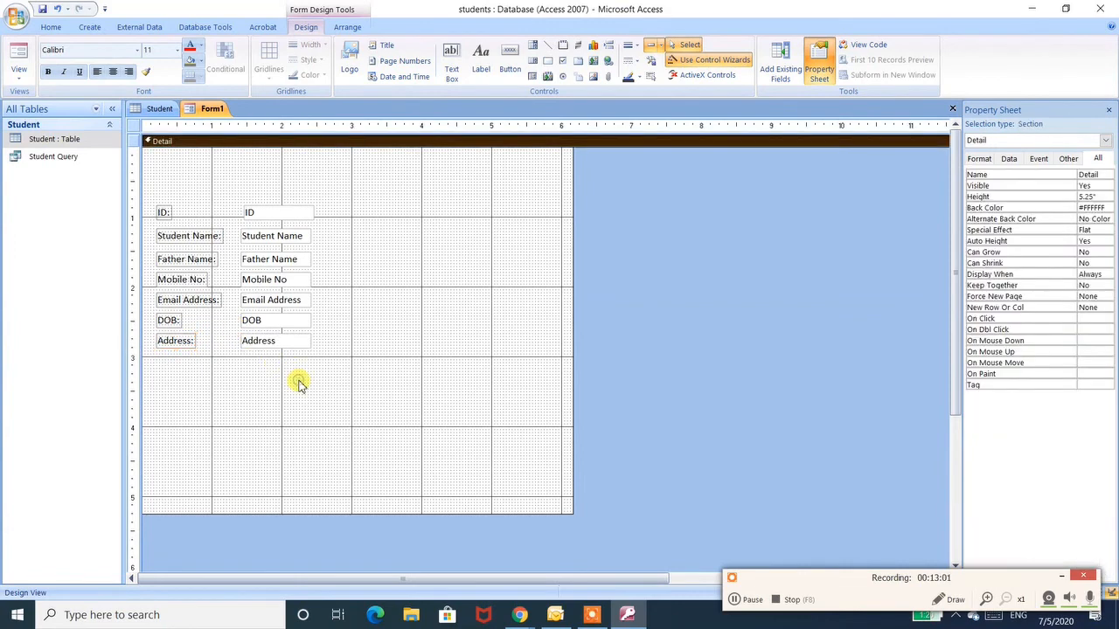
# - Shift the ID text box slightly left to line up with the other text boxes
pyautogui.click(246, 213)
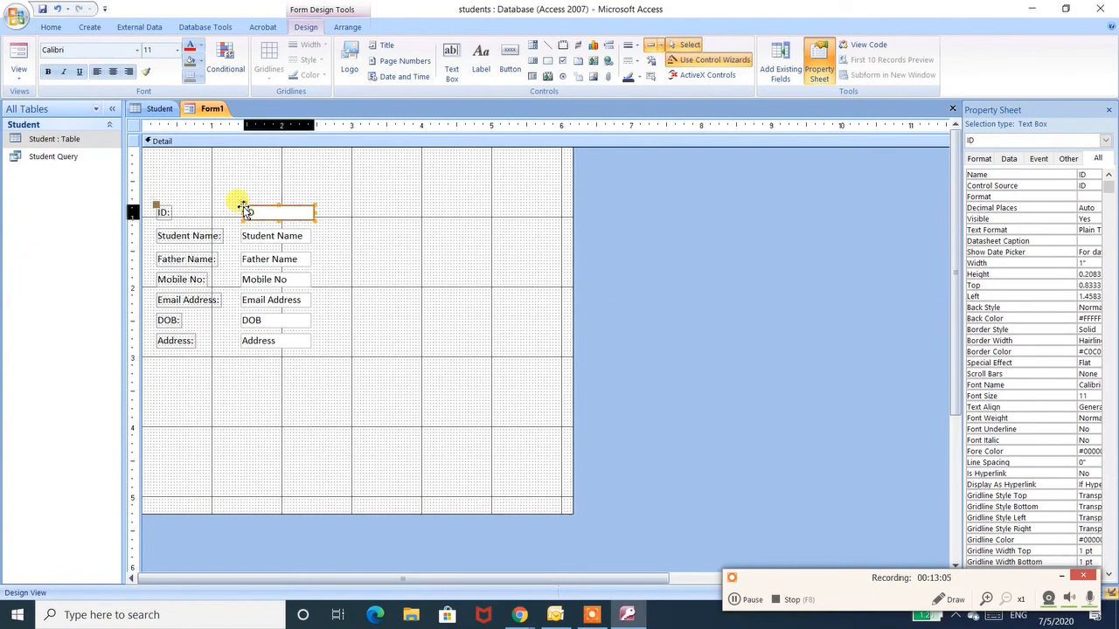
pyautogui.moveTo(245, 211); pyautogui.dragTo(244, 212)
pyautogui.click(359, 218)
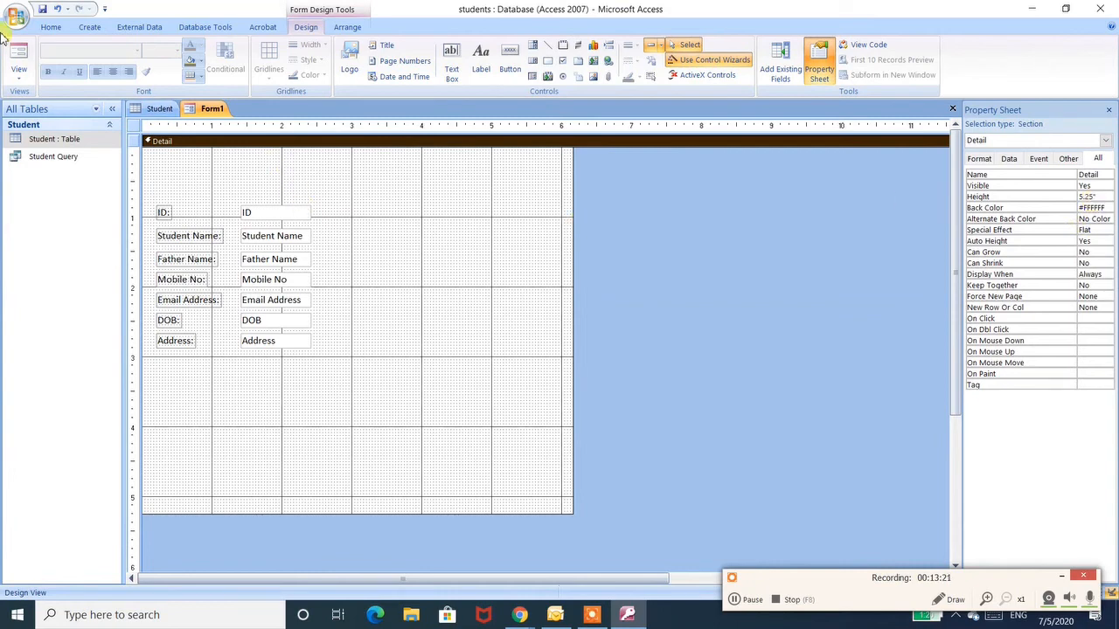
# - Save the form with the name student
pyautogui.click(44, 9)
pyautogui.write('s')
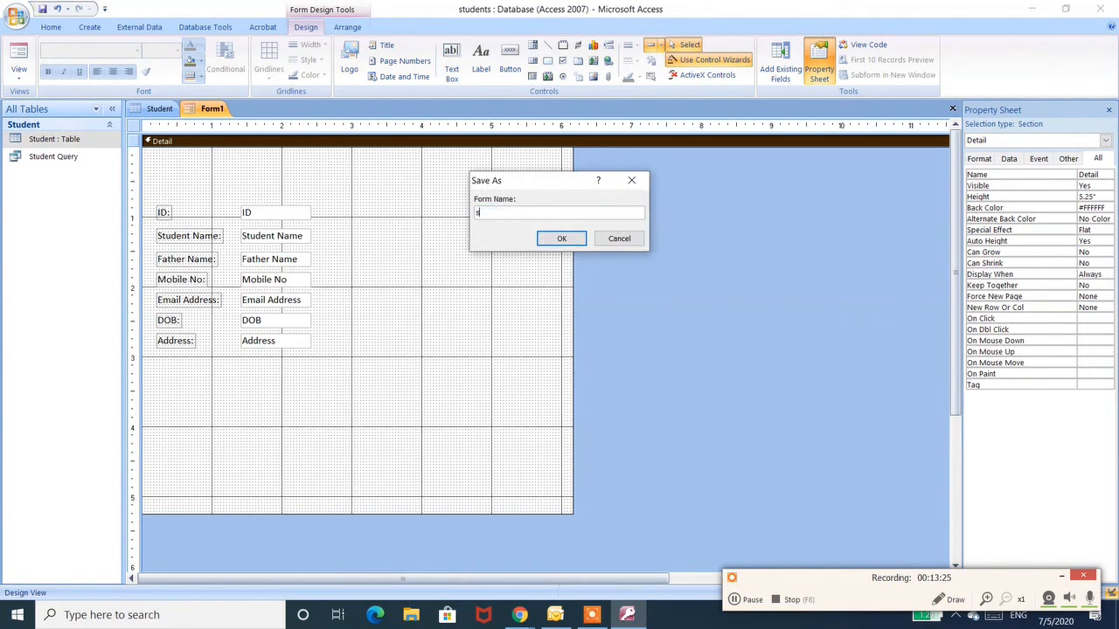
pyautogui.write('tudent')
pyautogui.press('Return')
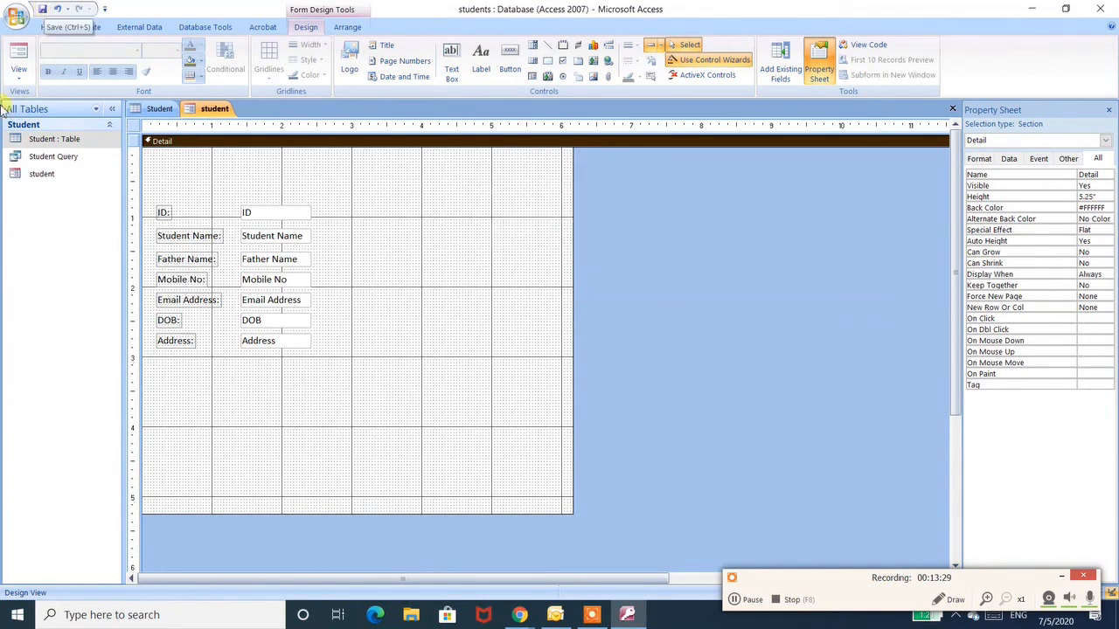
# - Close the form's design view and open the student form to use it for data entry
pyautogui.click(952, 108)
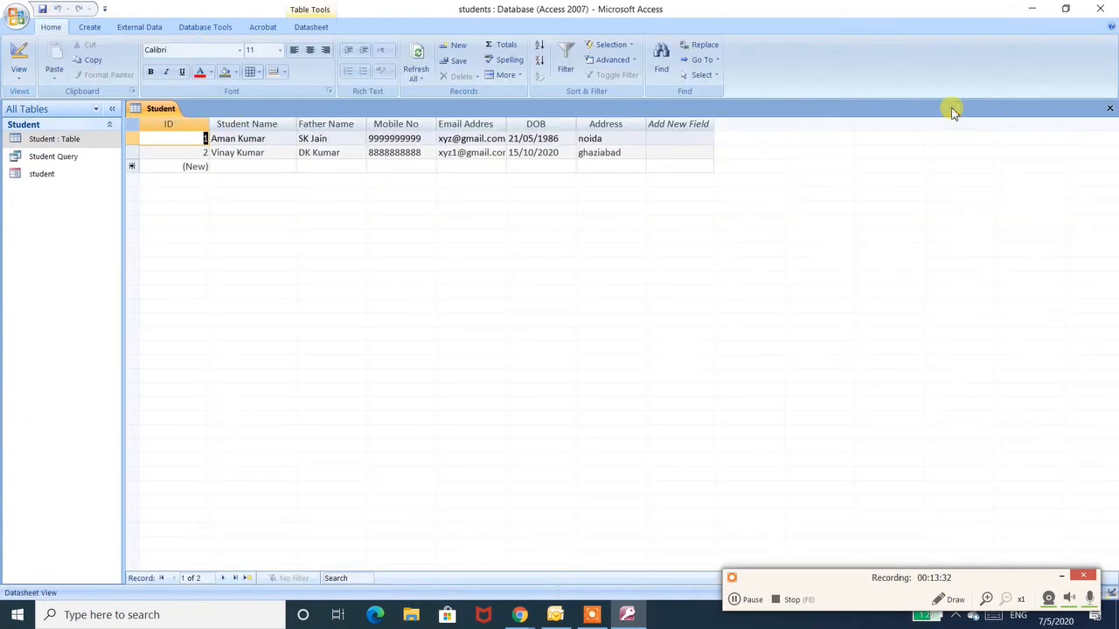
pyautogui.doubleClick(35, 177)
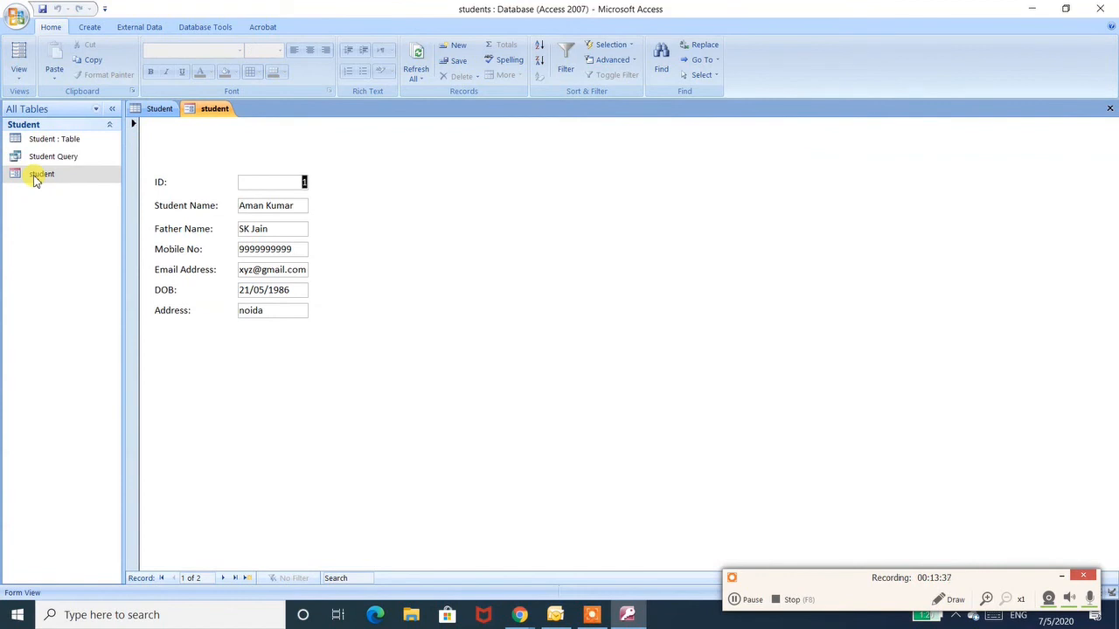
# - Step through the fields of the existing student records until a new blank record is reached
pyautogui.press('Tab')
pyautogui.press('Tab')
pyautogui.press('Tab')
pyautogui.press('Tab')
pyautogui.press('Tab')
pyautogui.press('Tab')
pyautogui.press('Tab')
pyautogui.press('Tab')
pyautogui.press('Tab')
pyautogui.press('Tab')
pyautogui.press('Tab')
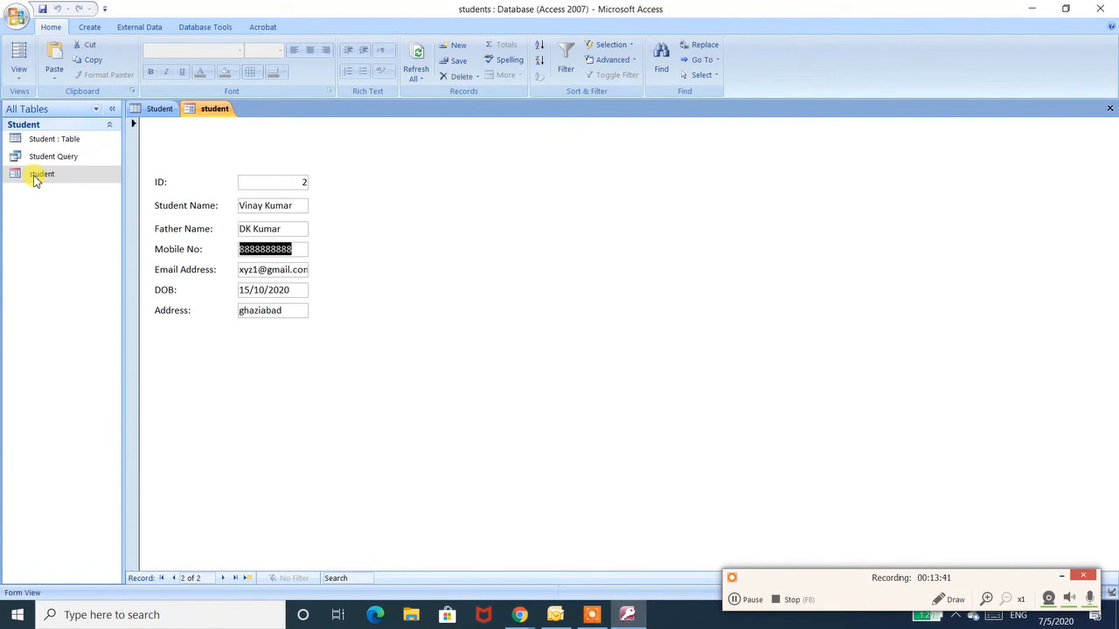
pyautogui.press('Tab')
pyautogui.press('Tab')
pyautogui.press('Tab')
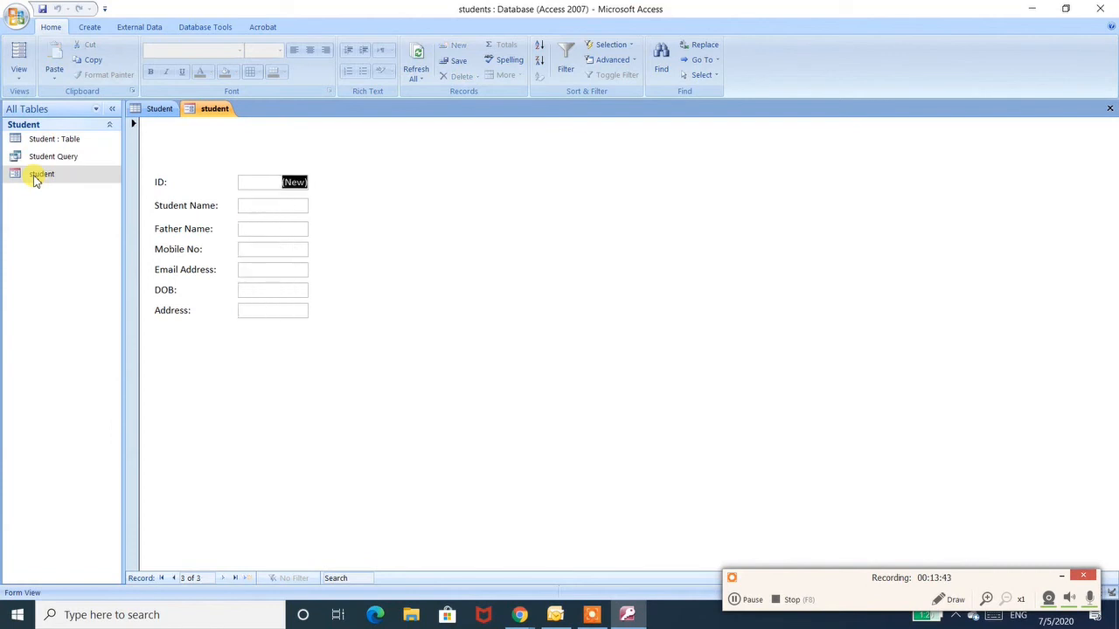
pyautogui.press('Tab')
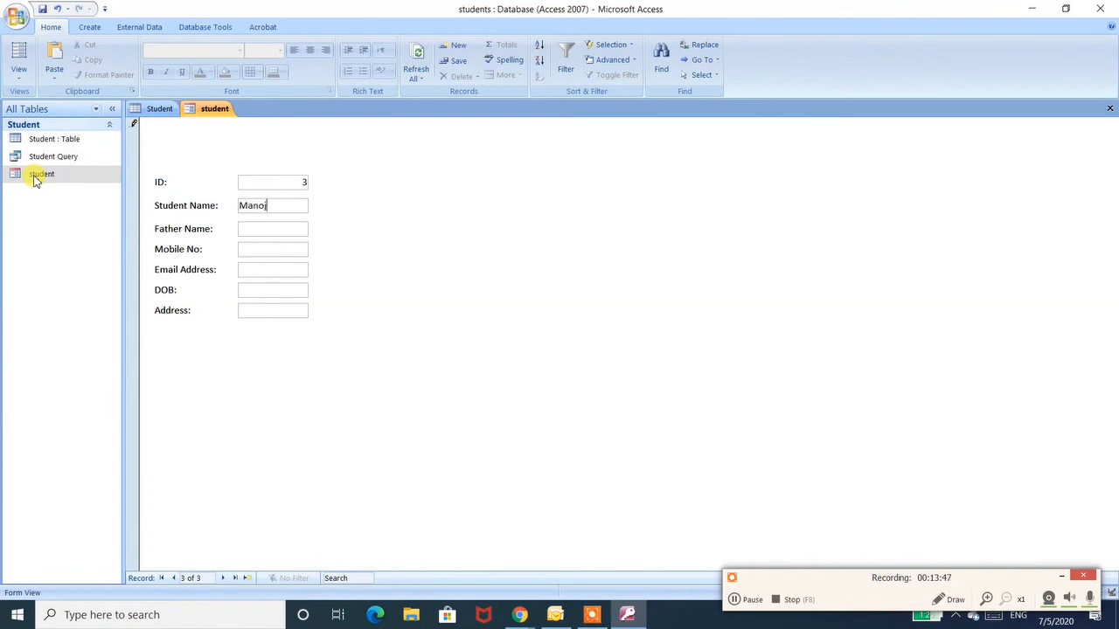
# - Enter the new student's name and the father's name in the form's blank record
pyautogui.press('Tab')
pyautogui.write('Dayananad')
pyautogui.press('BackSpace')
pyautogui.press('BackSpace')
pyautogui.press('BackSpace')
pyautogui.write('nd')
pyautogui.press('Tab')
# - Fill in the student's mobile number, email address, date of birth and address, then move on to save the record
pyautogui.write('777777')
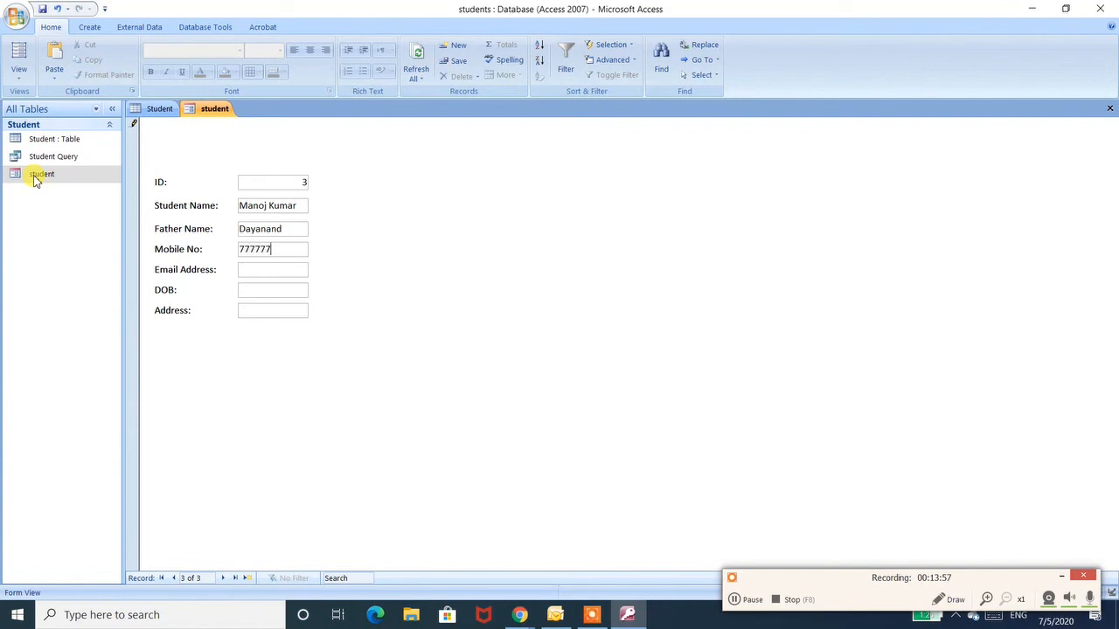
pyautogui.write('7777')
pyautogui.press('Tab')
pyautogui.write('xyz4@gmail.com')
pyautogui.press('Tab')
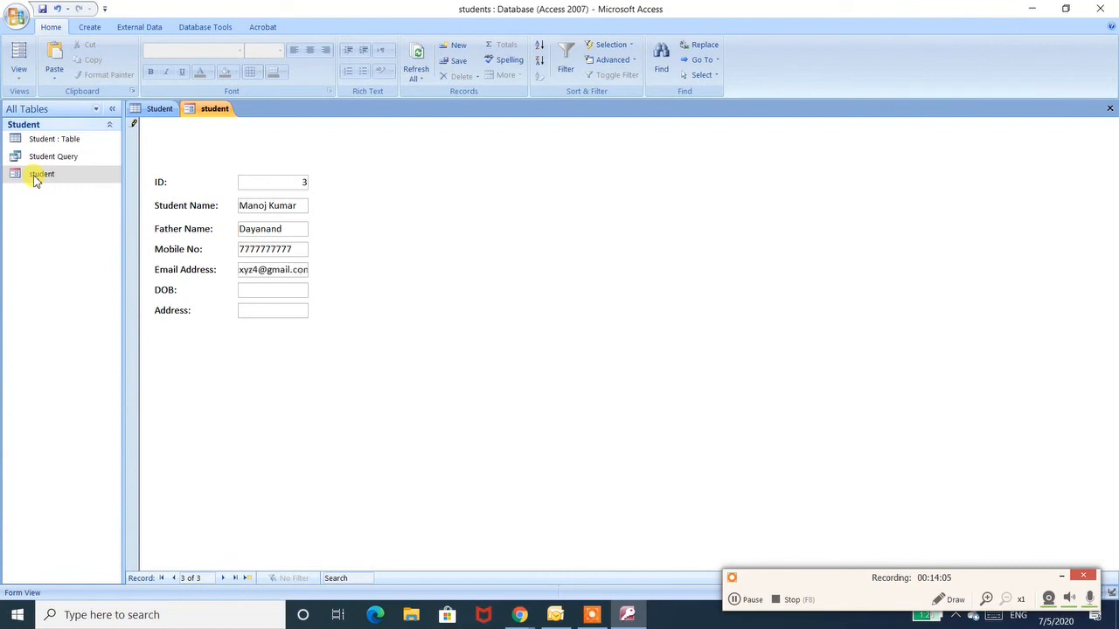
pyautogui.write('21/04/1999')
pyautogui.press('Tab')
pyautogui.write('faridabad')
pyautogui.press('Tab')
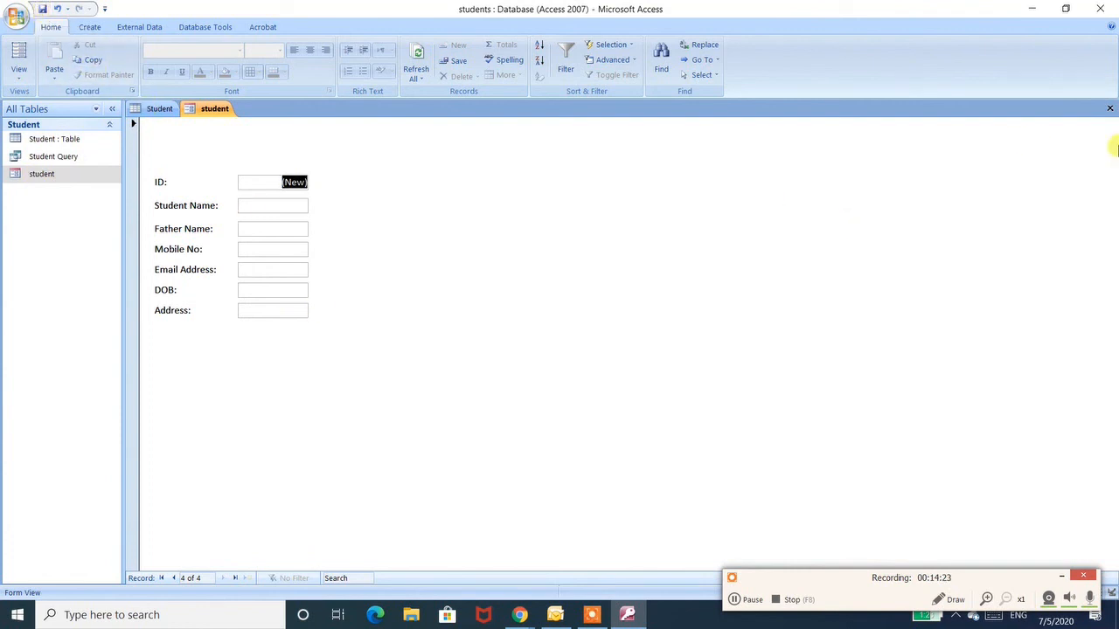
# - Open the Student Query and the Student table to review the stored records, then close them
pyautogui.doubleClick(72, 156)
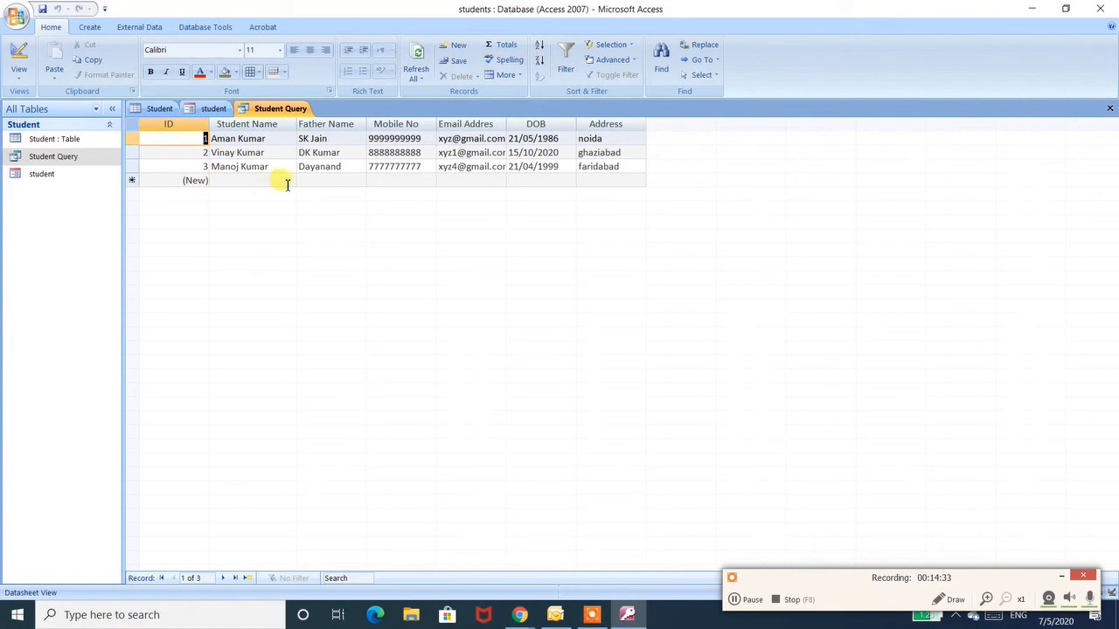
pyautogui.doubleClick(49, 144)
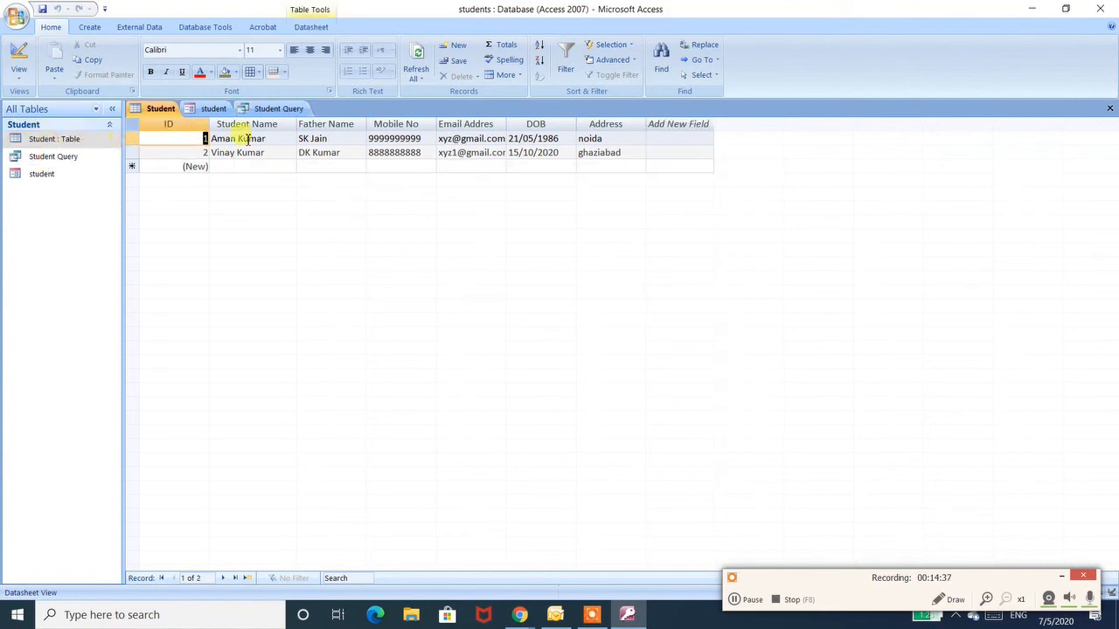
pyautogui.click(1110, 107)
pyautogui.doubleClick(50, 142)
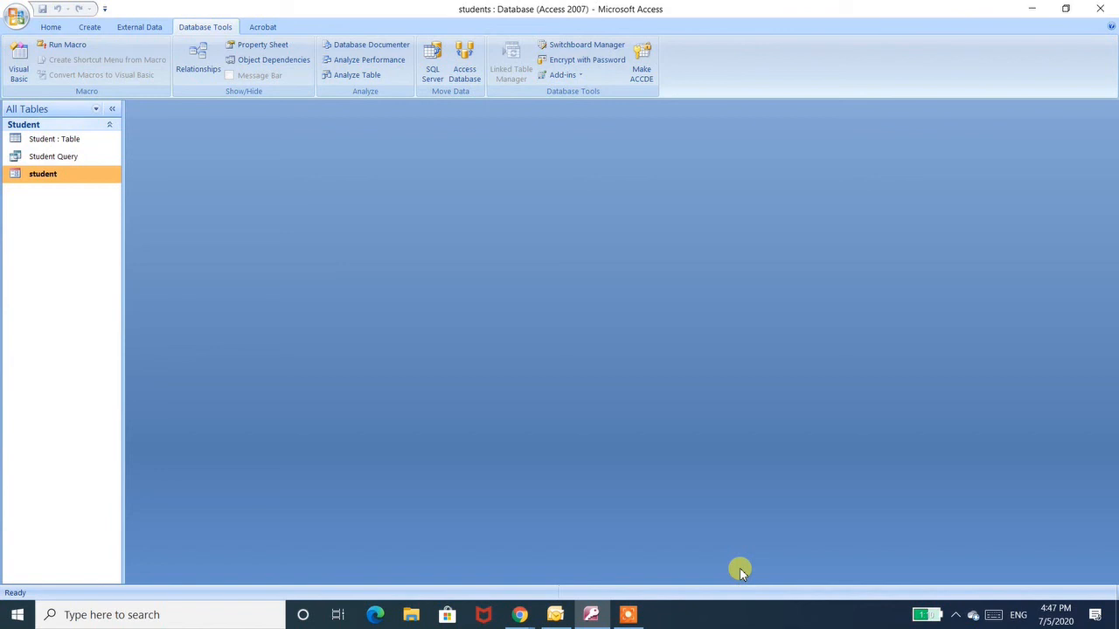
pyautogui.click(631, 616)
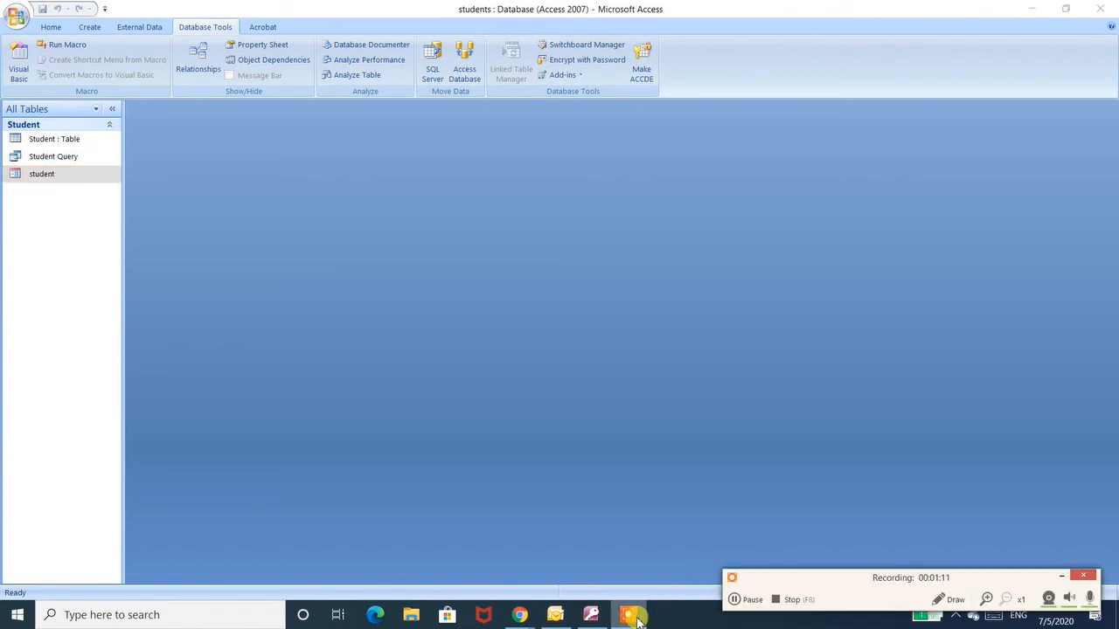